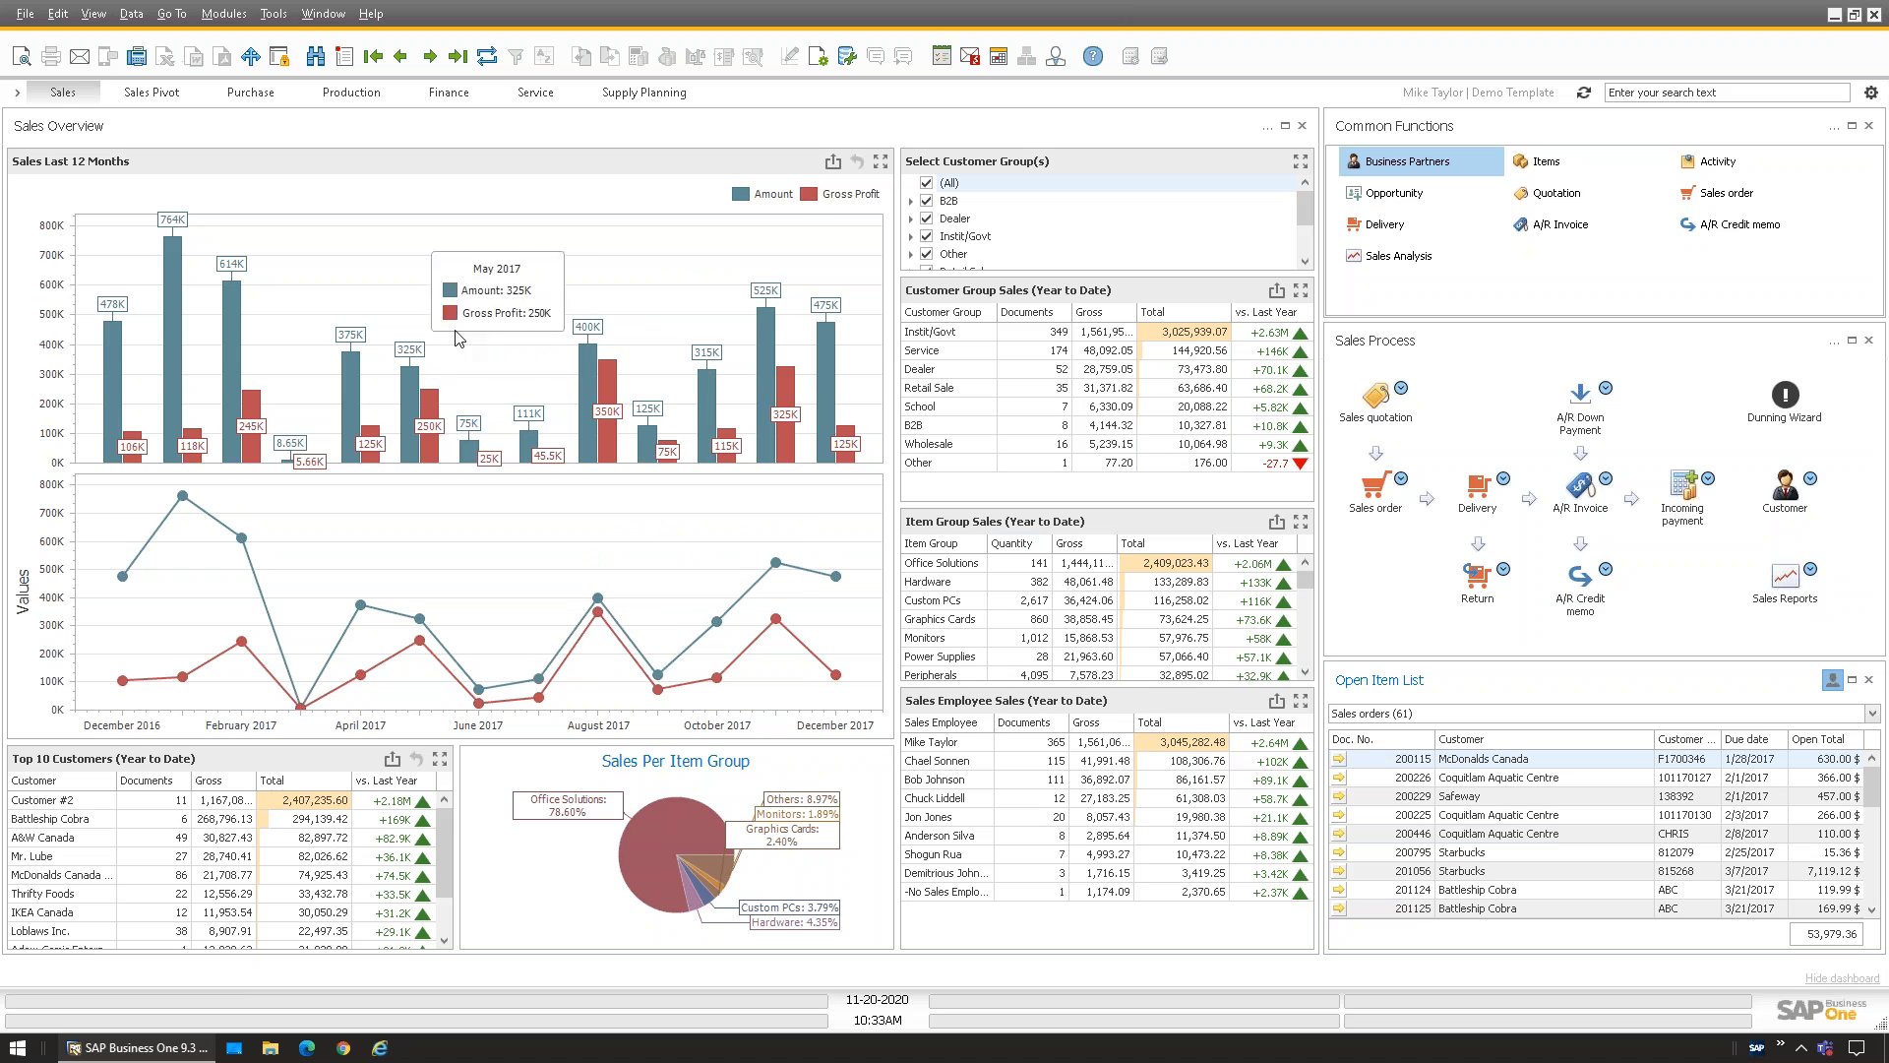
# Open B1 Usability Config and switch Use Master Data Manager off and back on
pyautogui.click(222, 16)
pyautogui.moveTo(295, 46)
pyautogui.moveTo(462, 222)
pyautogui.moveTo(659, 288)
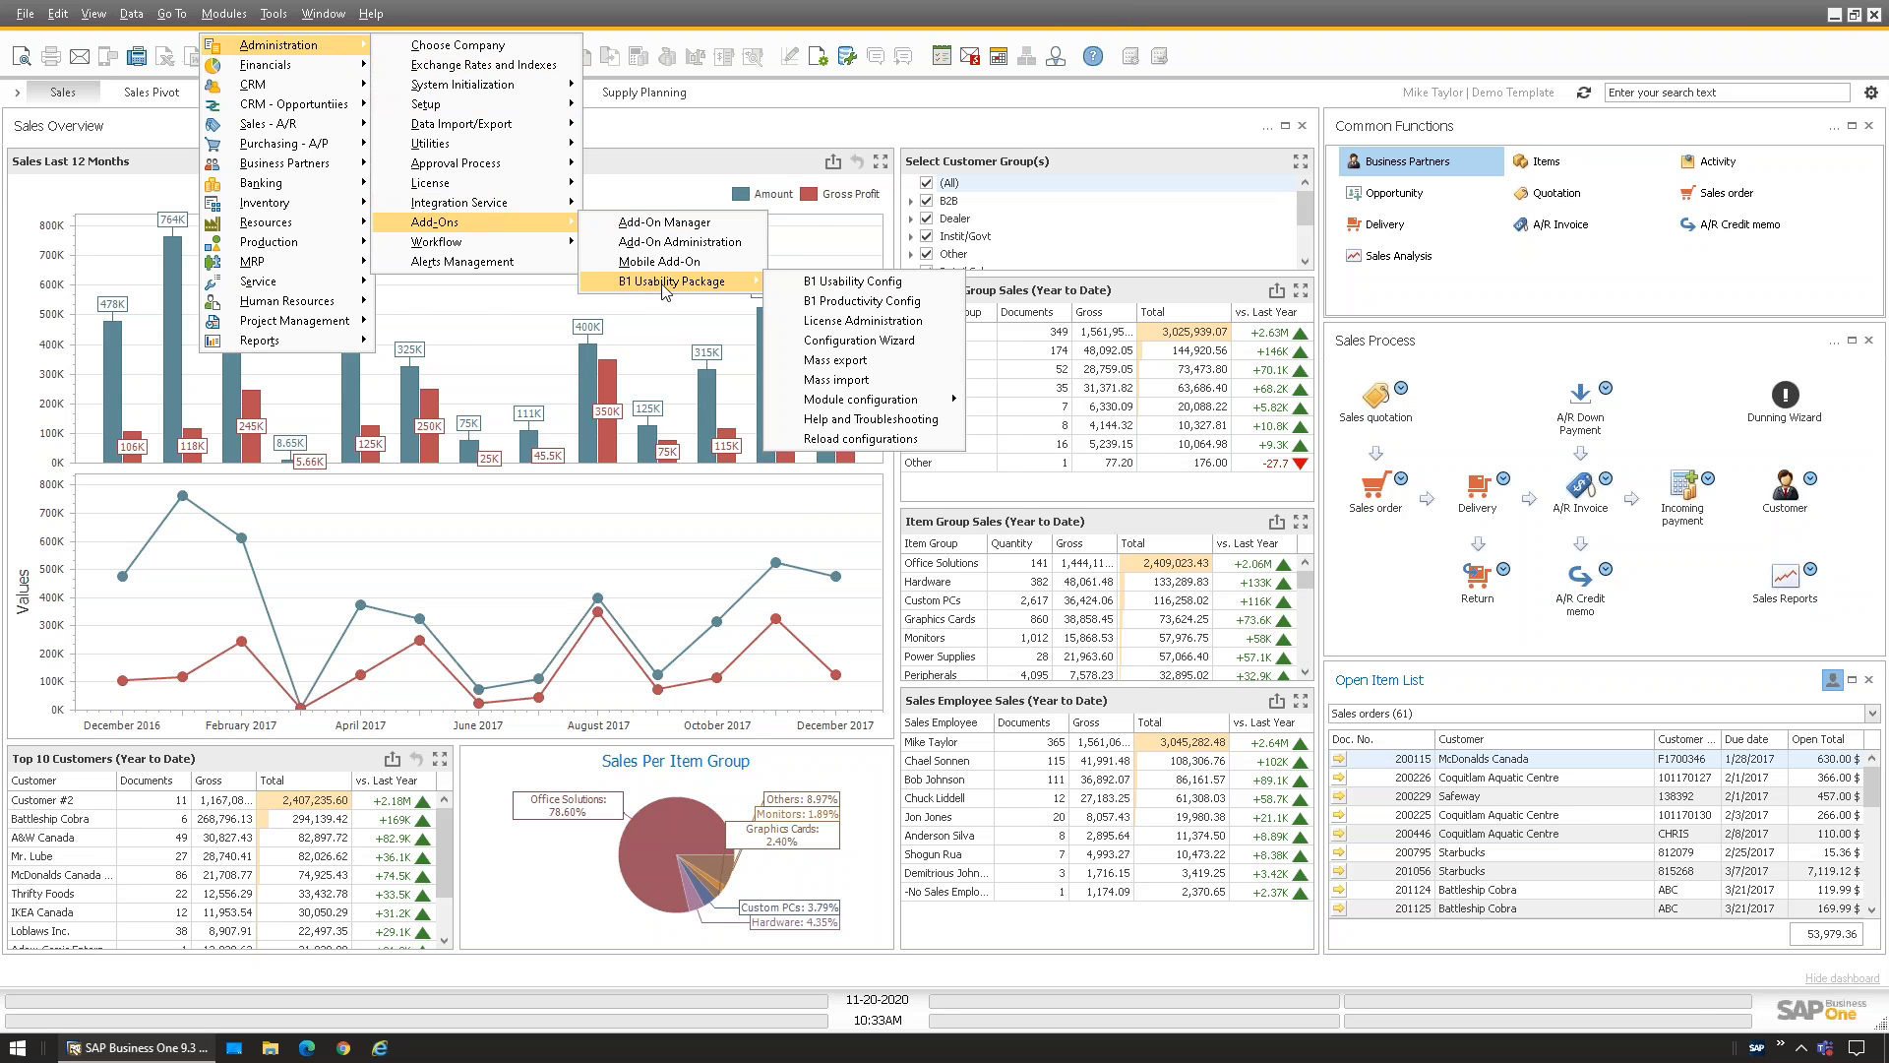
pyautogui.click(863, 288)
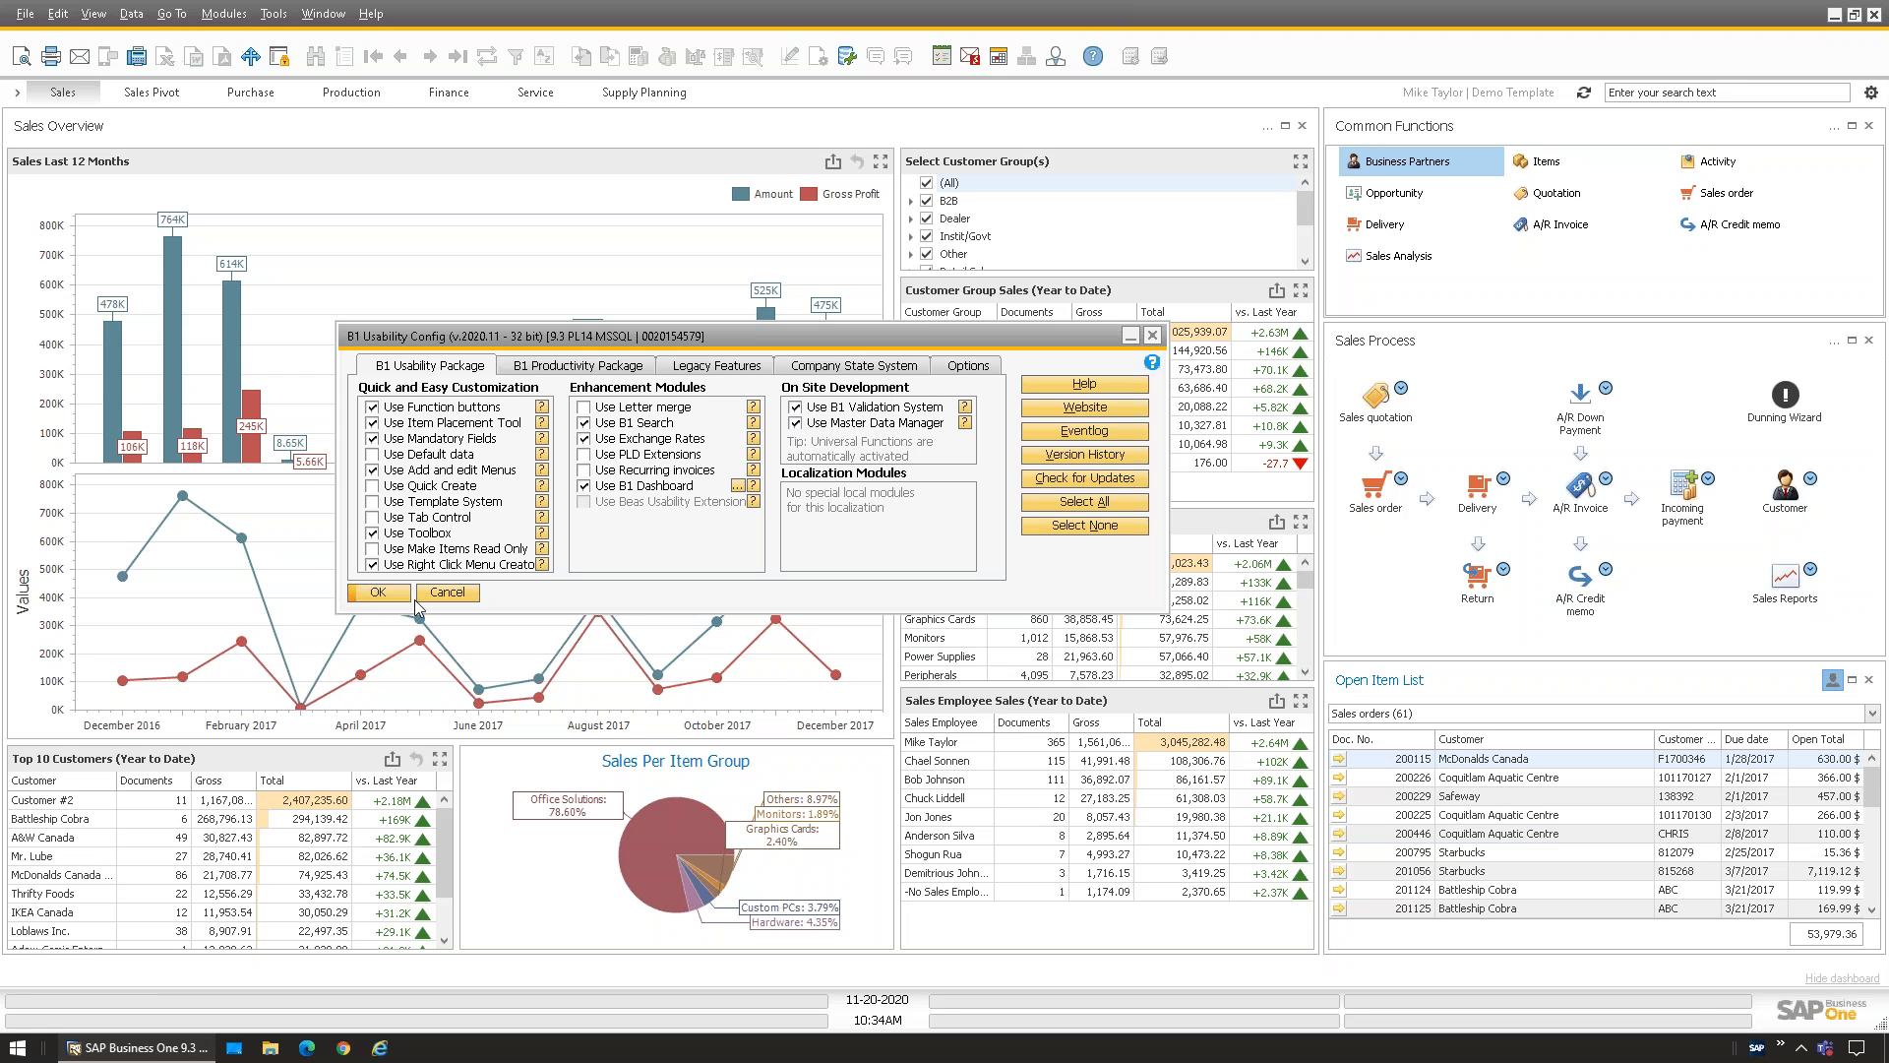
pyautogui.click(797, 425)
pyautogui.click(797, 424)
# Close B1 Usability Config and launch Business Partner Master Data Manager from the Module configuration menu
pyautogui.click(1152, 335)
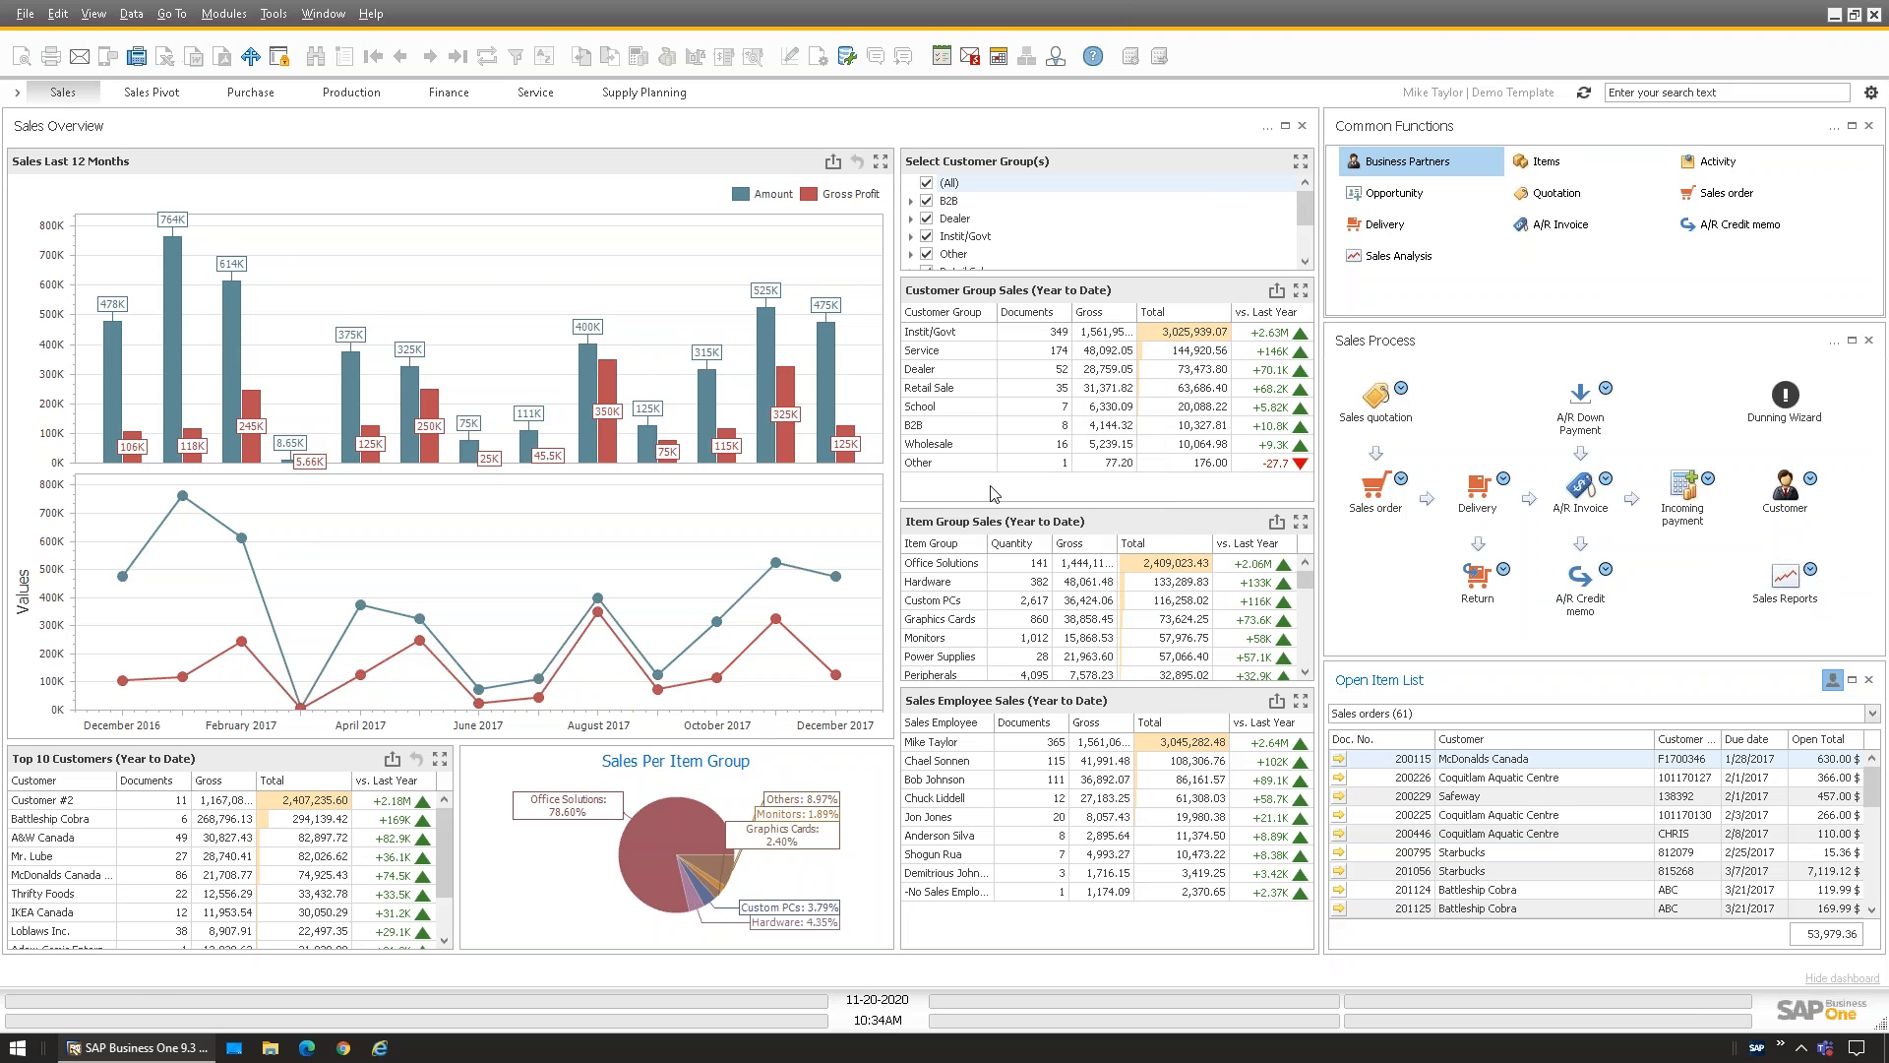
pyautogui.click(225, 15)
pyautogui.moveTo(278, 45)
pyautogui.moveTo(462, 223)
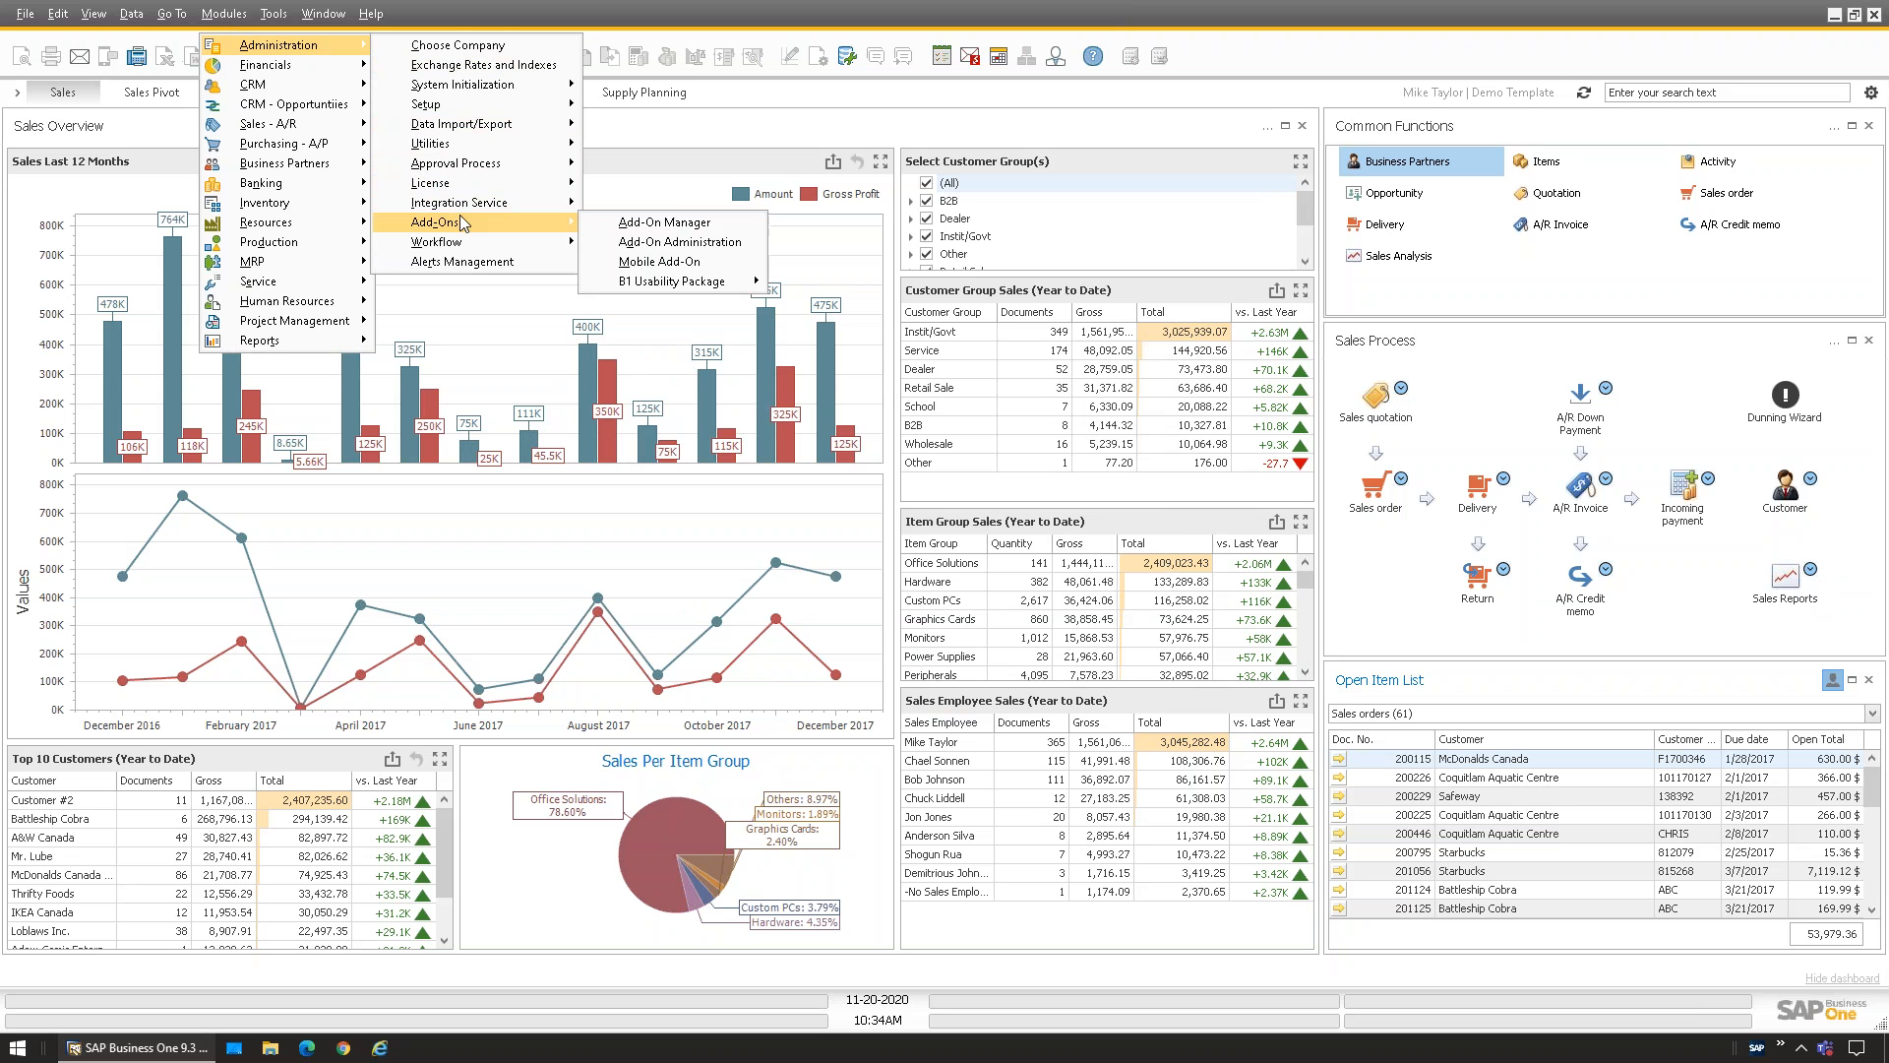
pyautogui.moveTo(661, 282)
pyautogui.moveTo(871, 400)
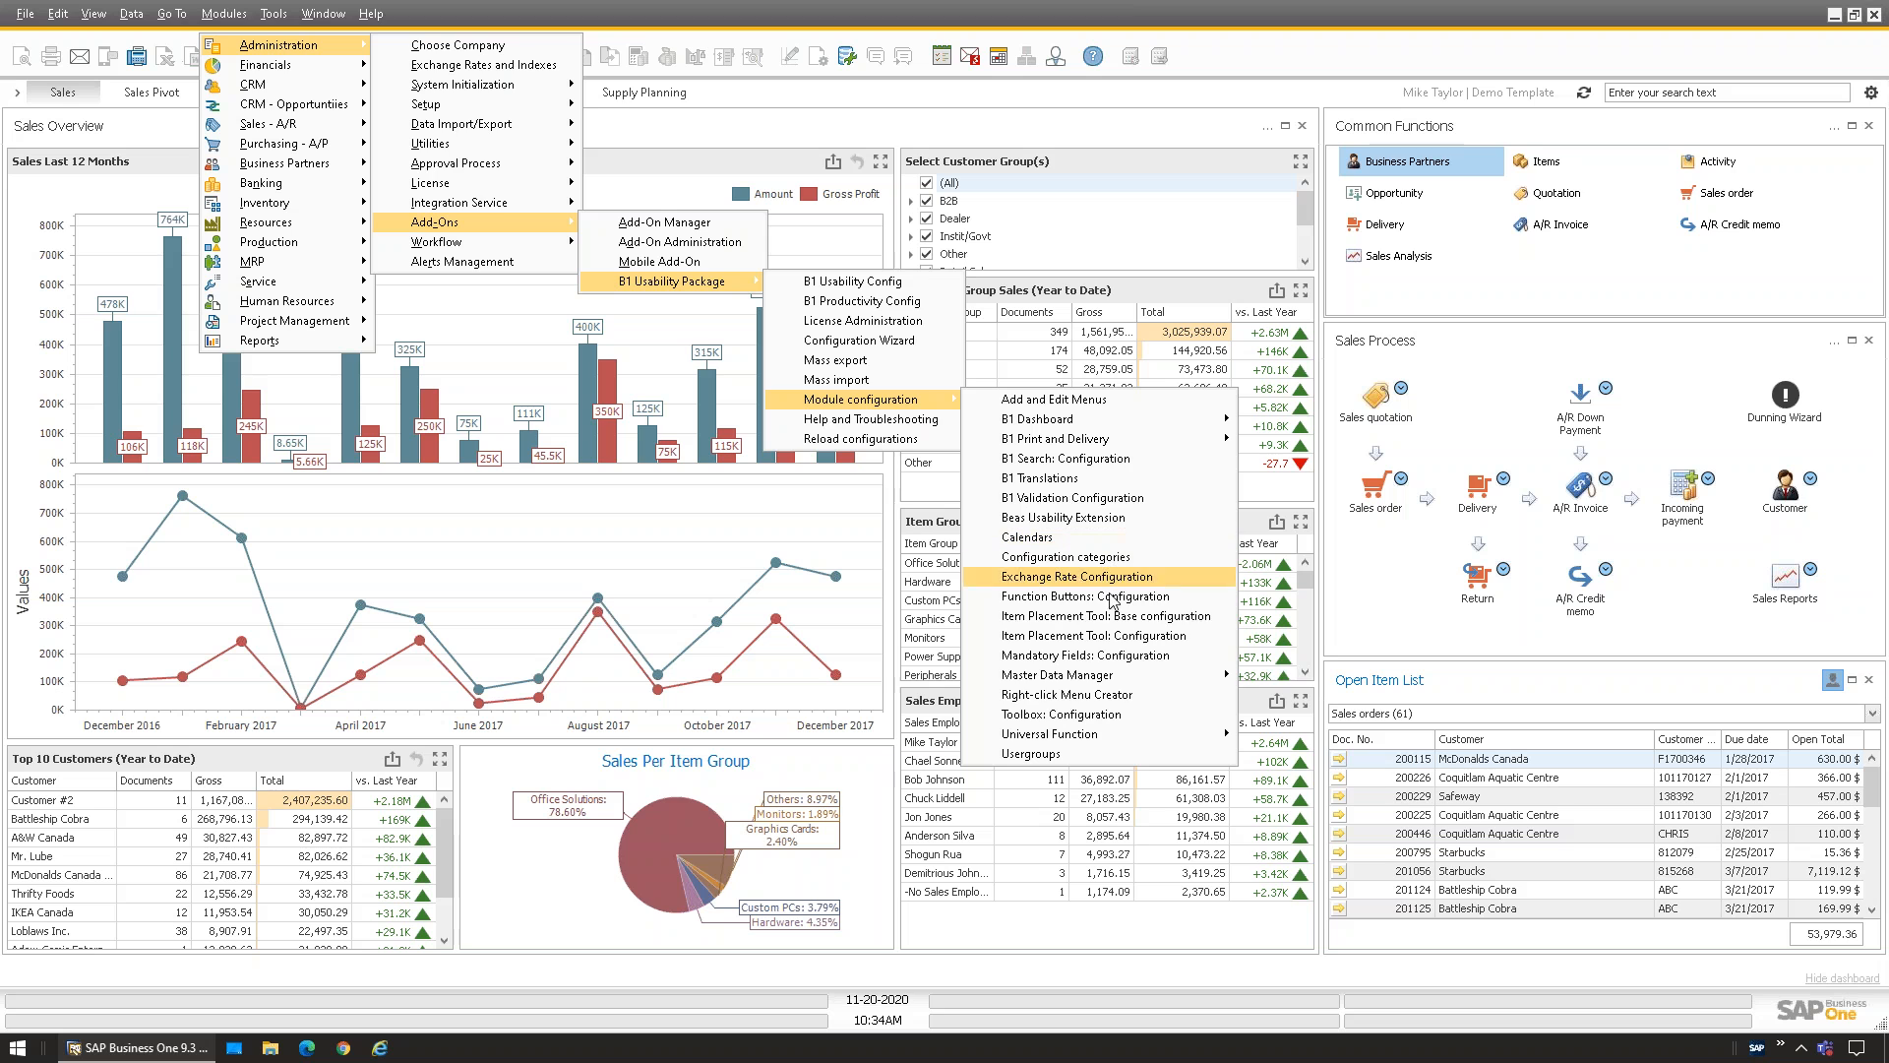
pyautogui.moveTo(1136, 673)
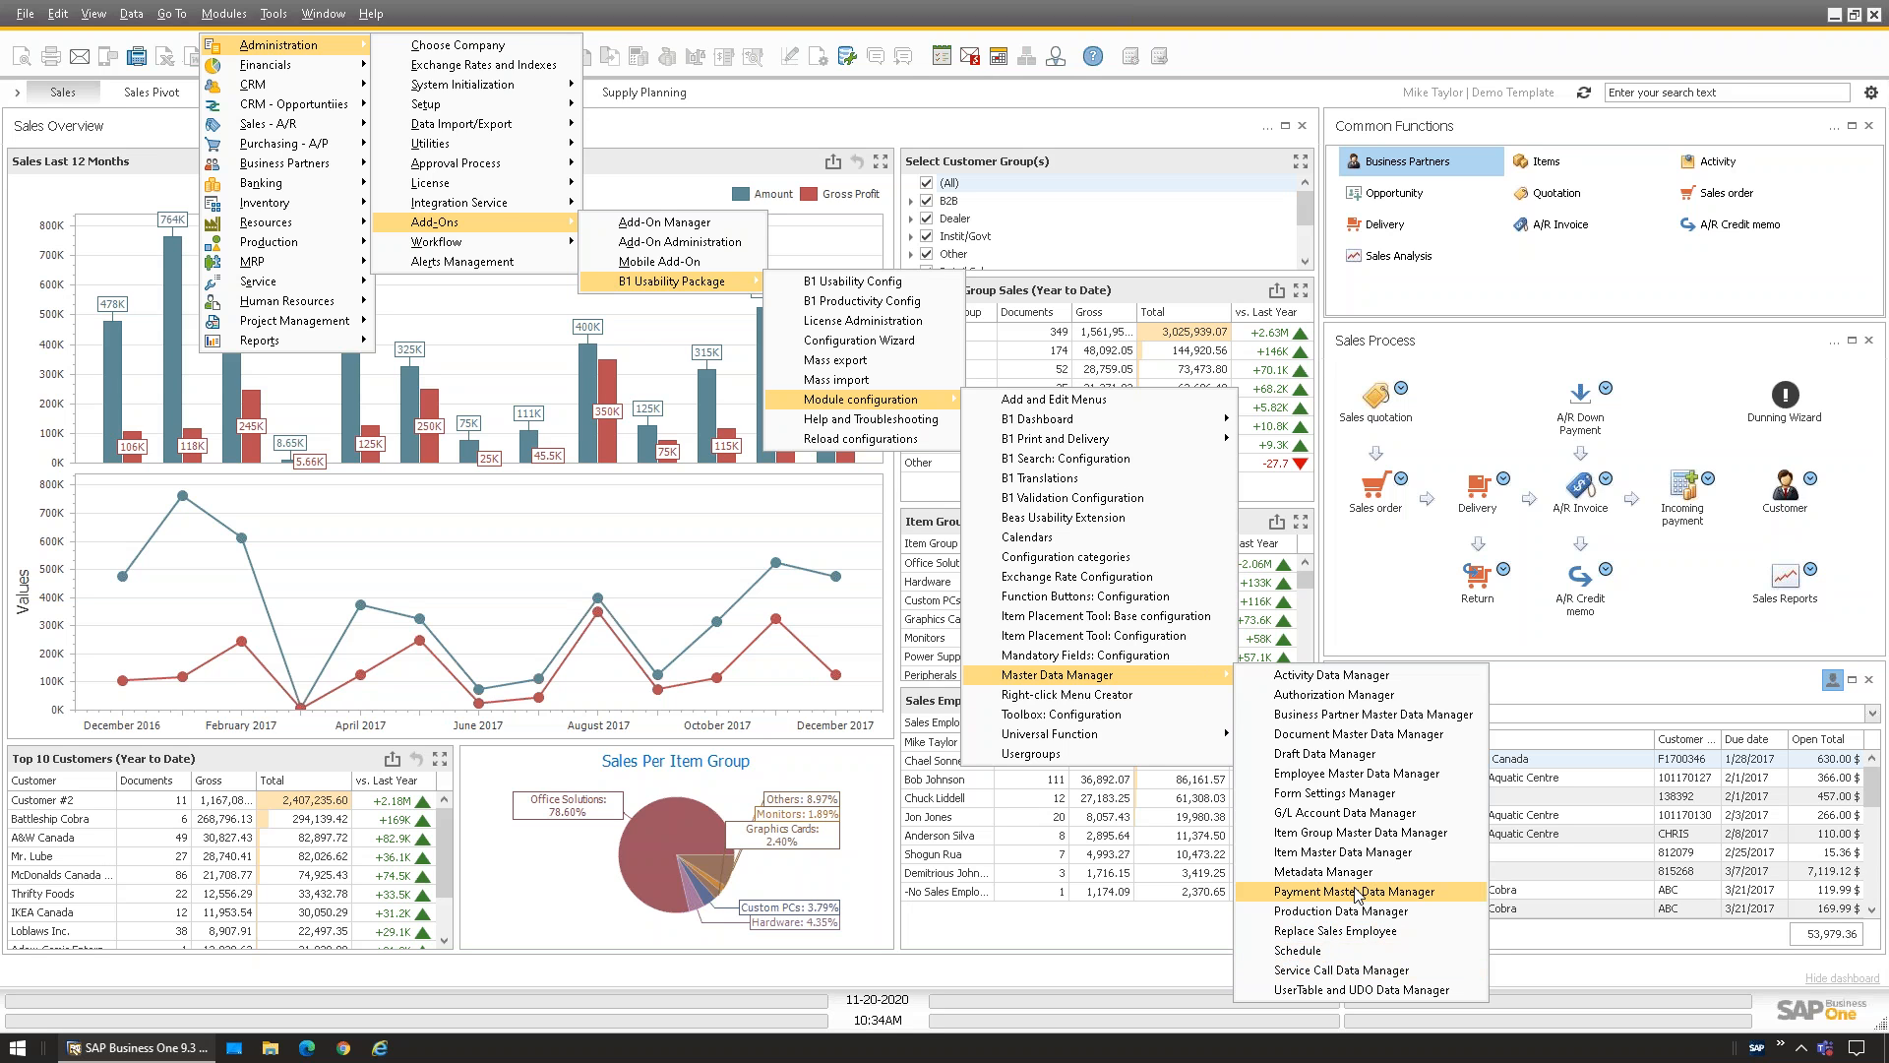
pyautogui.click(1350, 719)
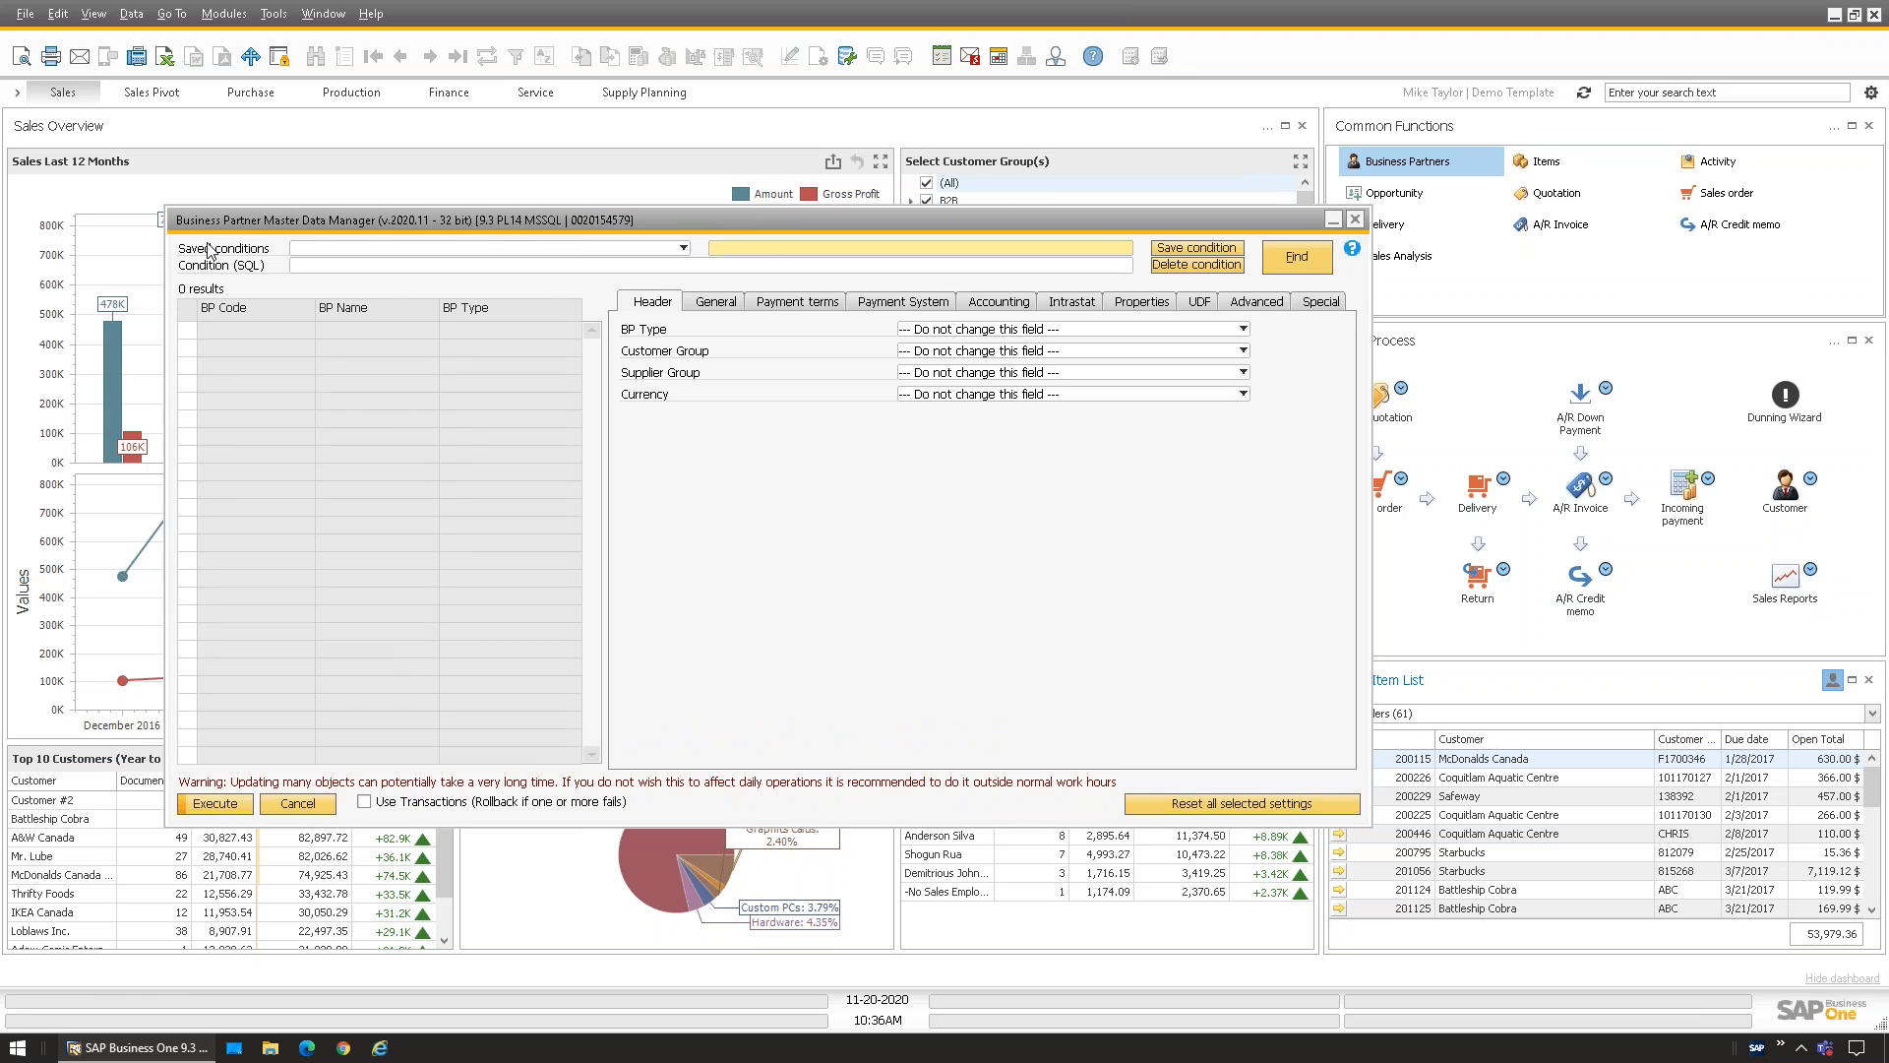
# Load the All Customers saved condition and review its SQL WHERE clause
pyautogui.moveTo(709, 224)
pyautogui.mouseDown()
pyautogui.moveTo(724, 216)
pyautogui.moveTo(709, 238)
pyautogui.mouseUp()
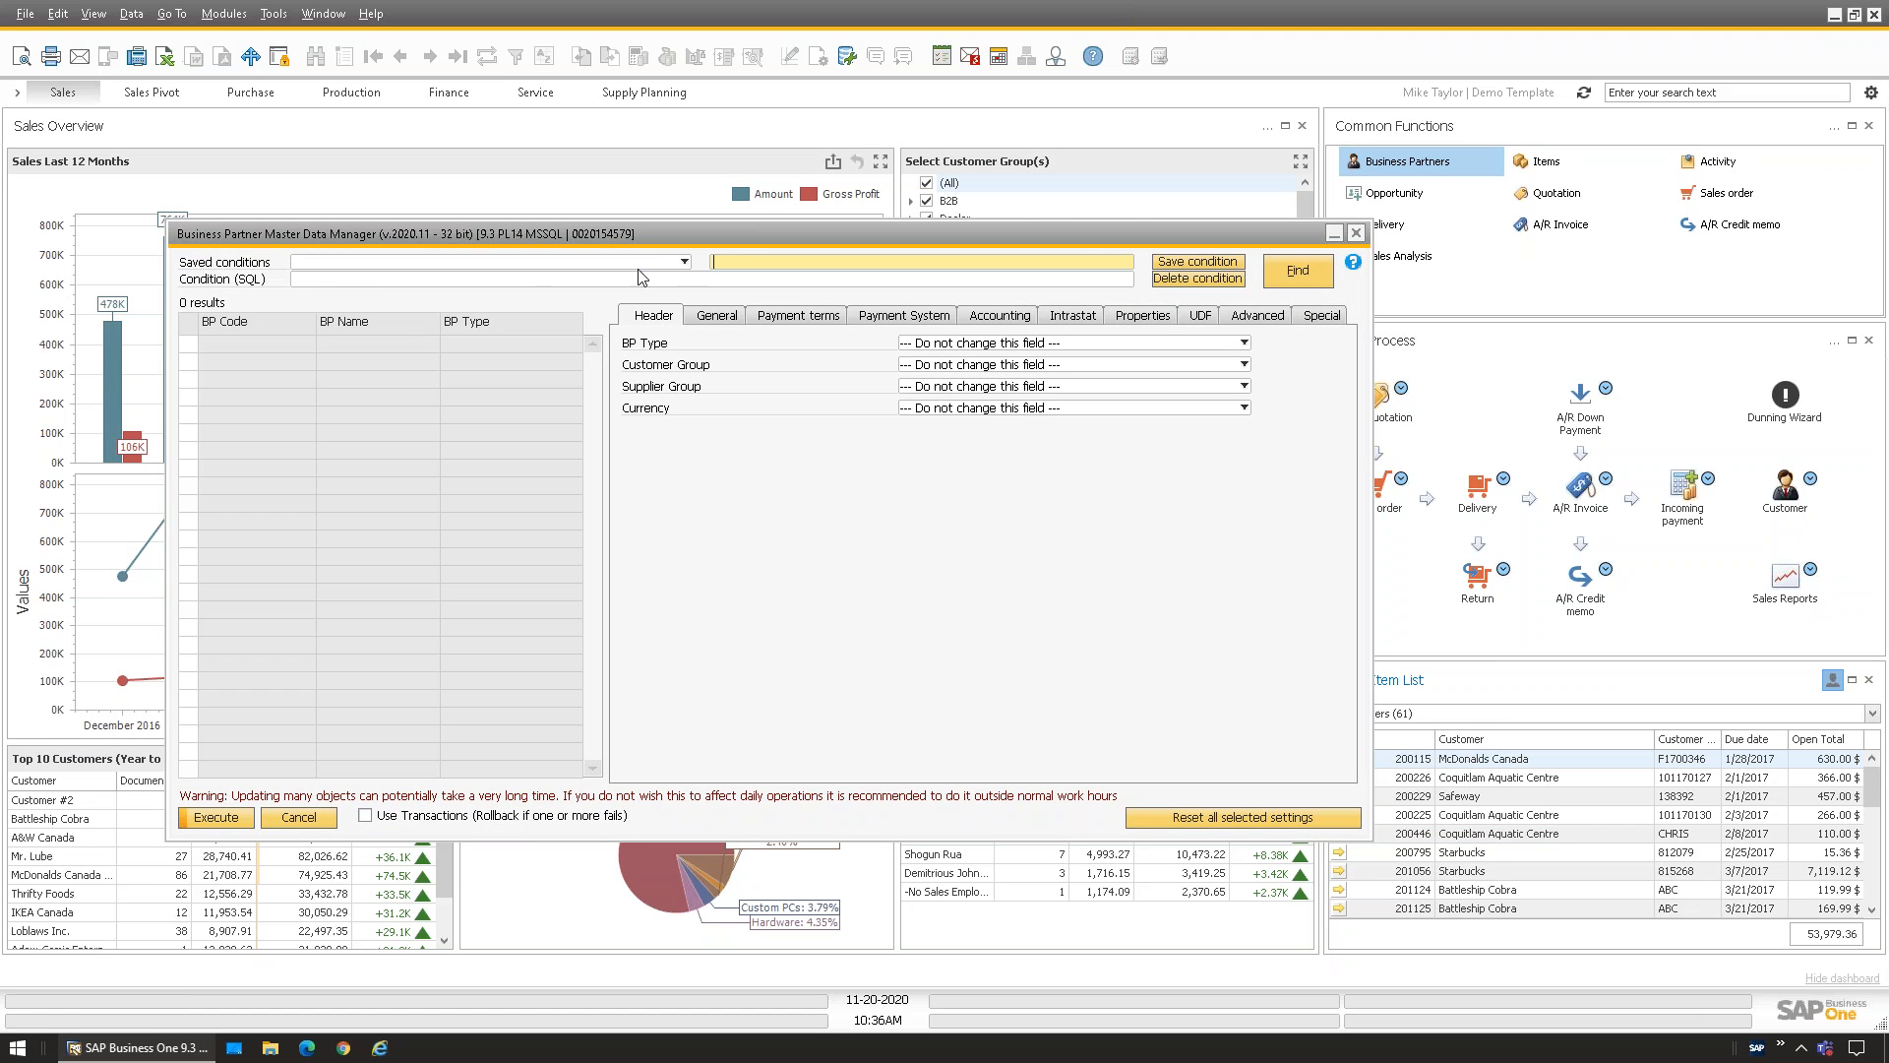
pyautogui.click(684, 262)
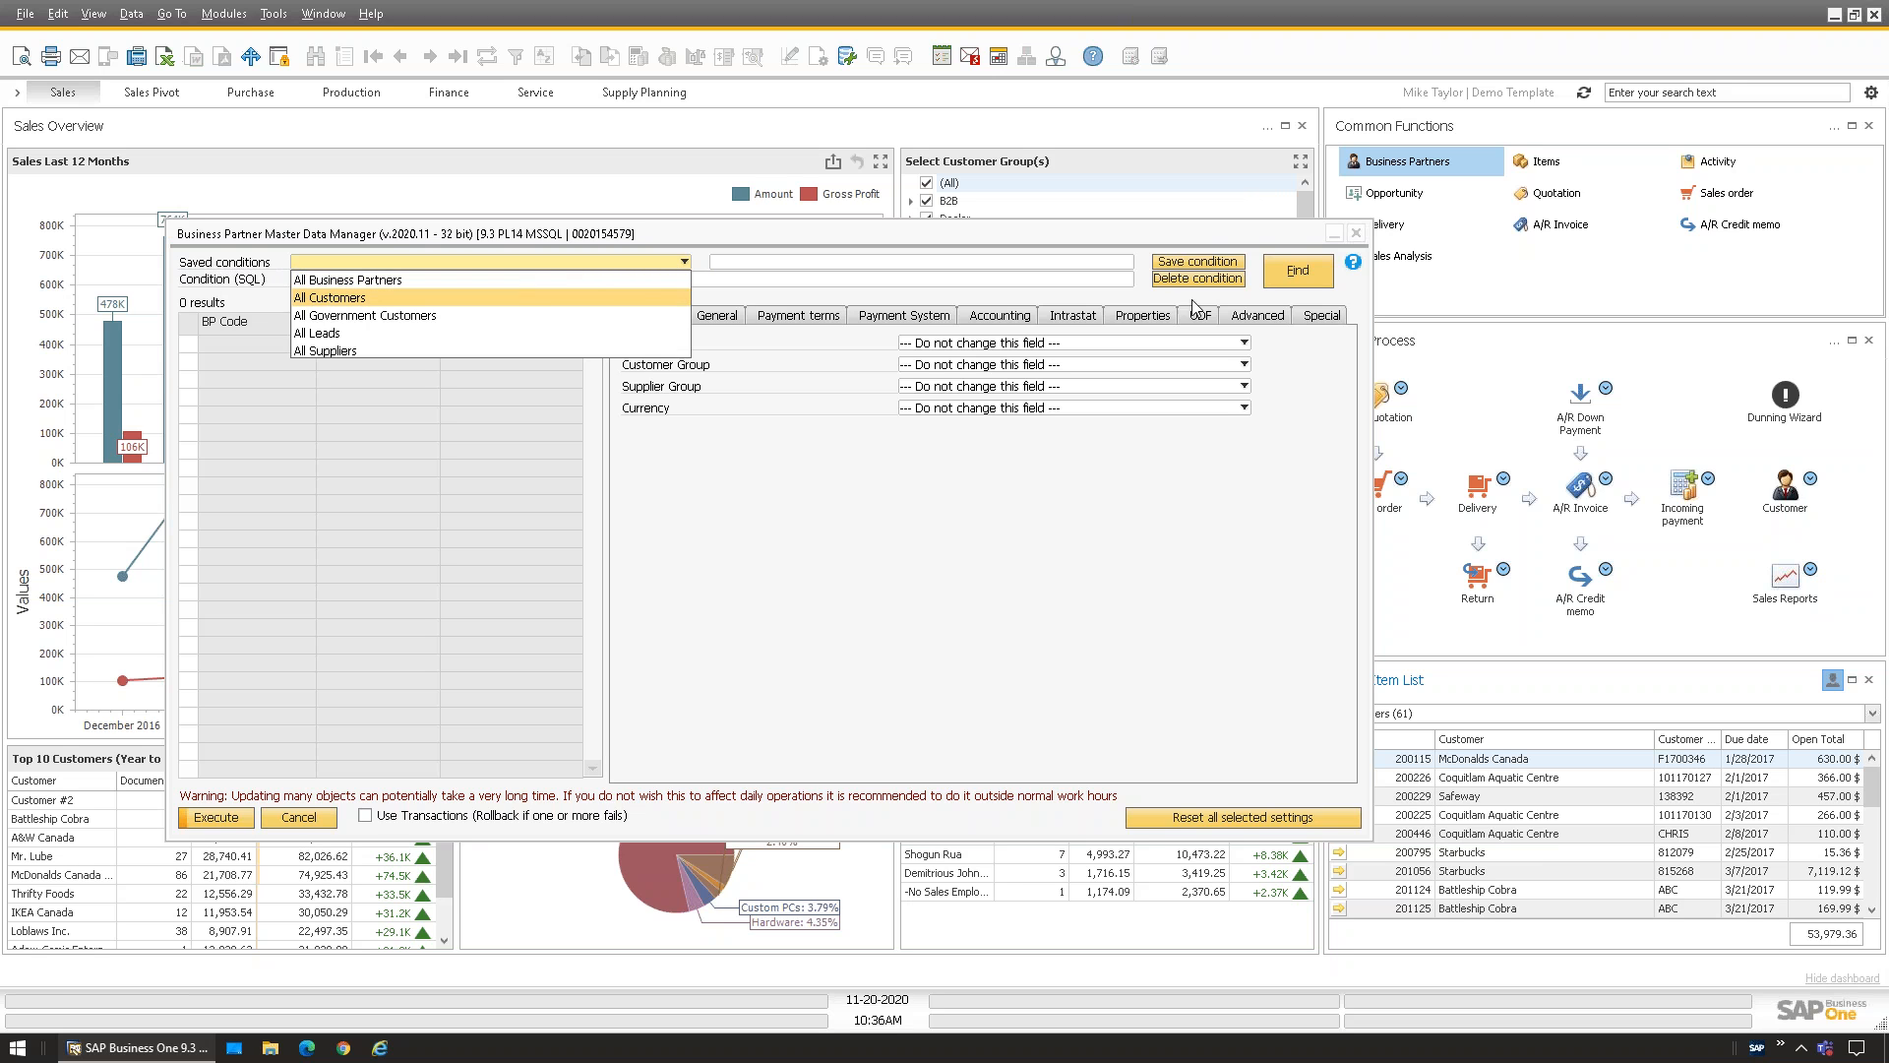
pyautogui.click(316, 298)
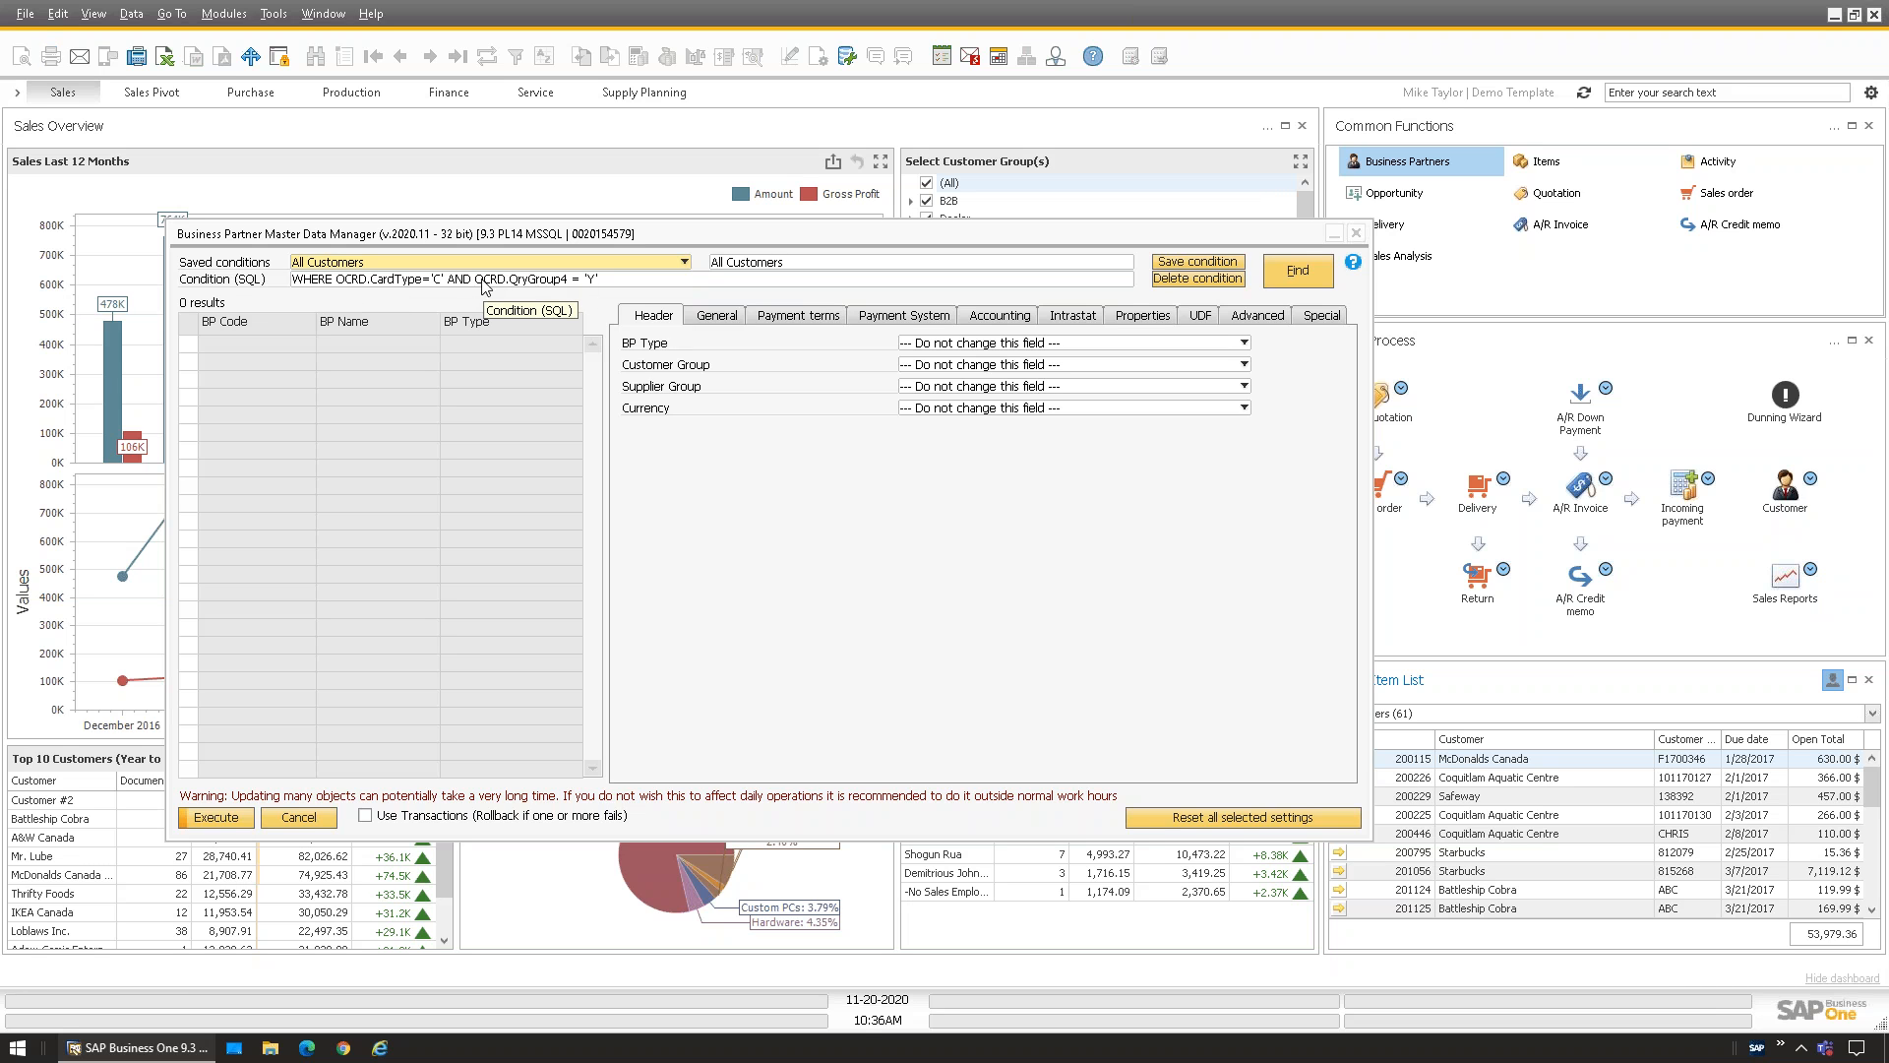
pyautogui.doubleClick(341, 279)
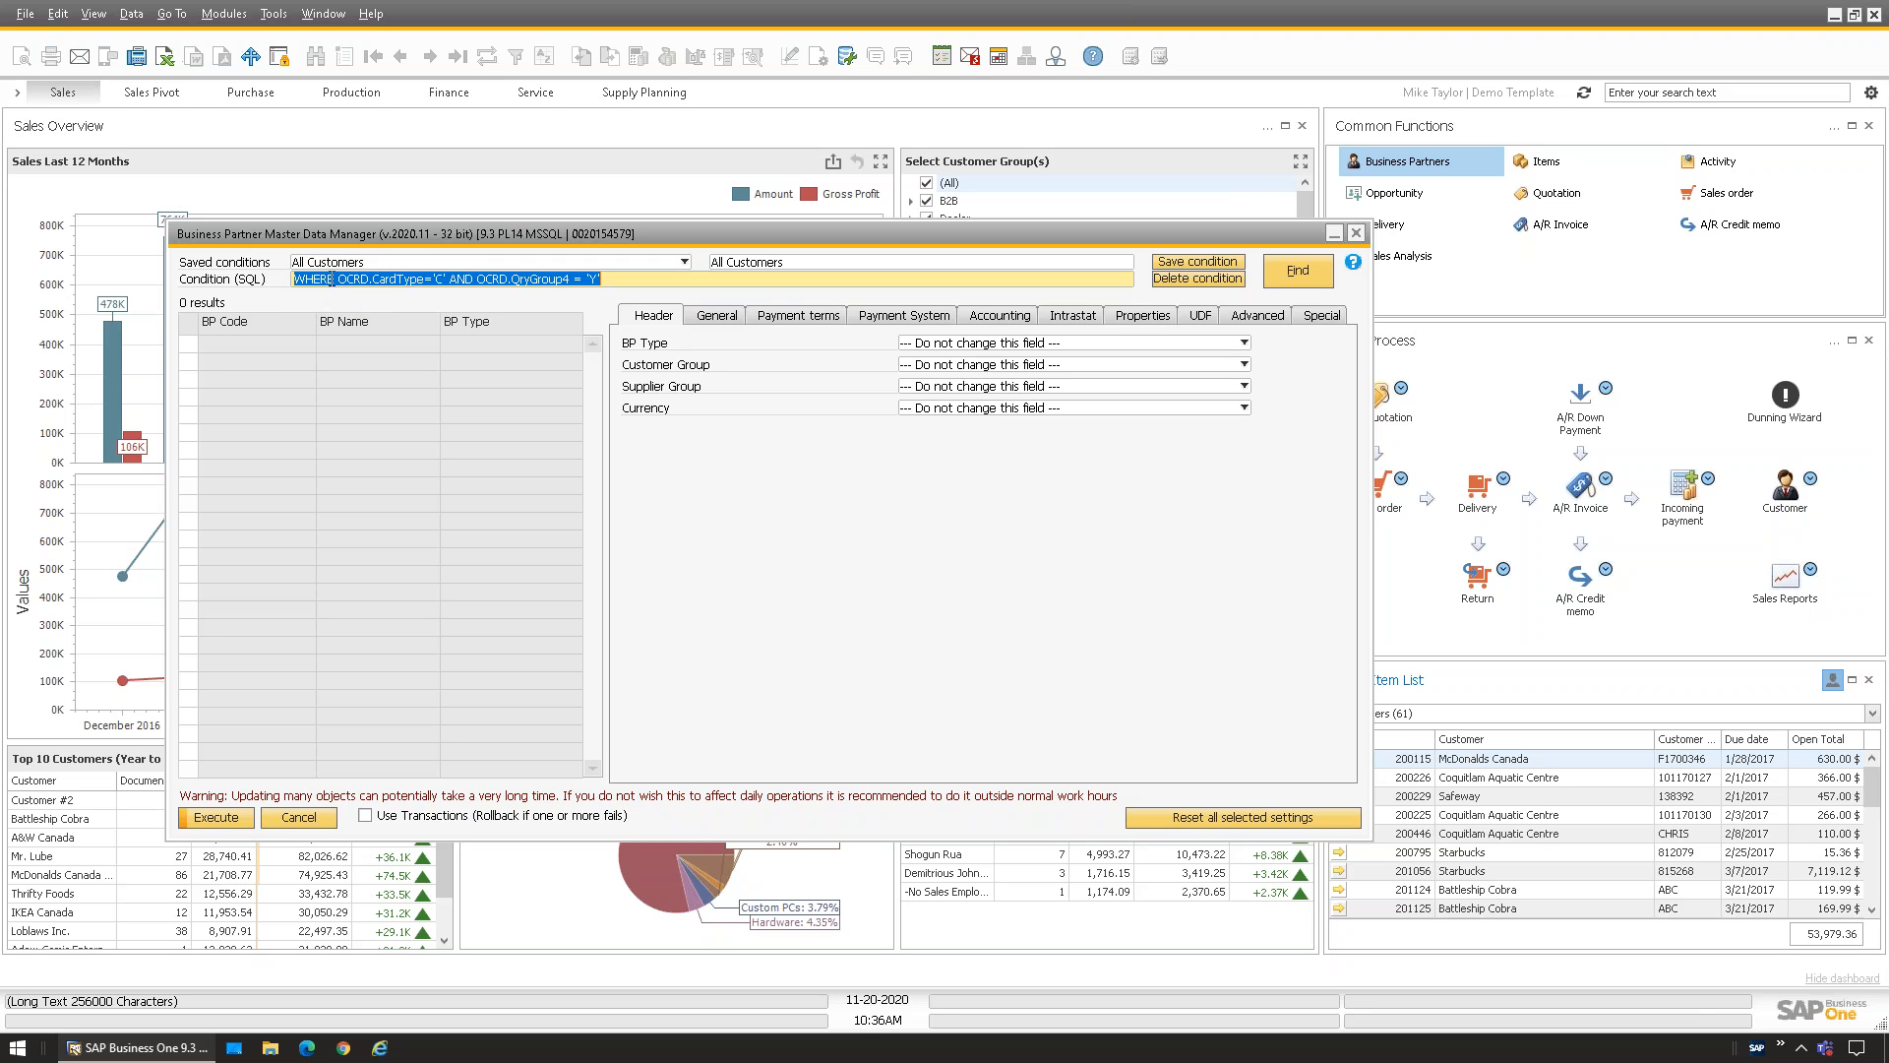
pyautogui.moveTo(339, 280); pyautogui.dragTo(634, 290)
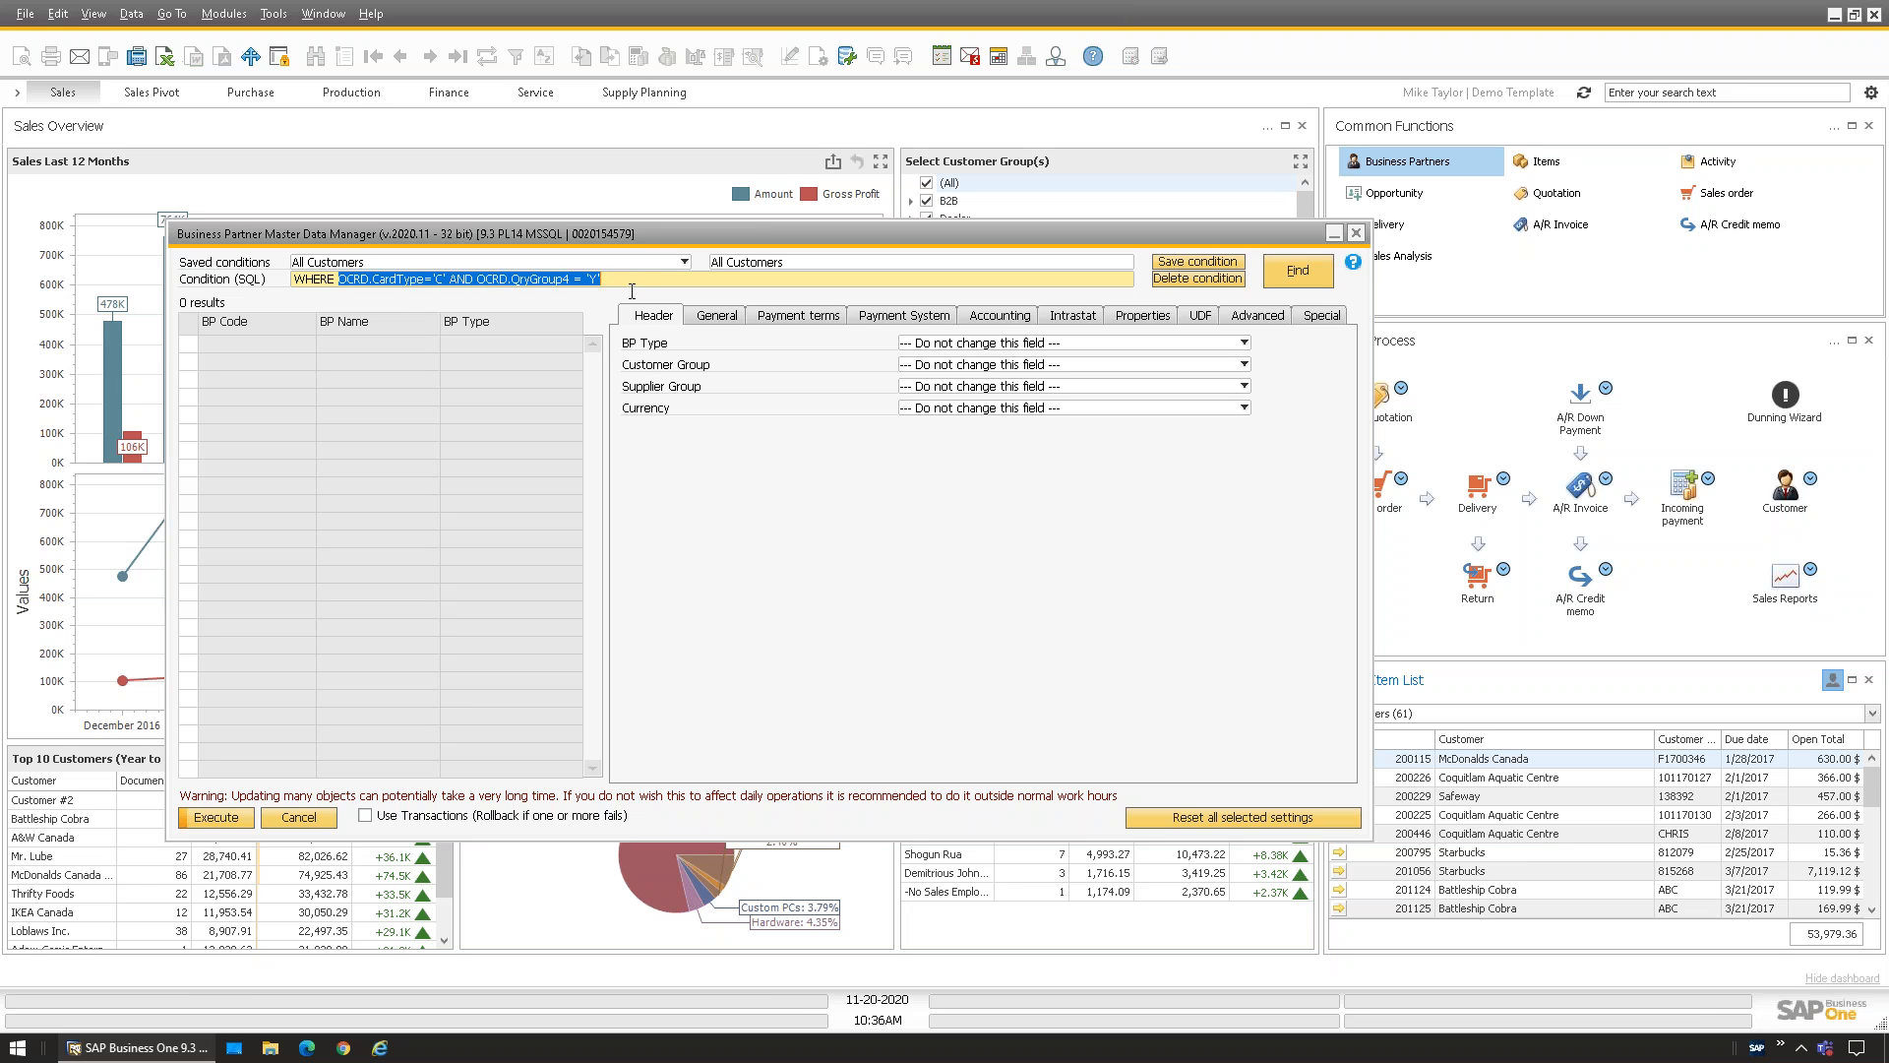
pyautogui.click(636, 283)
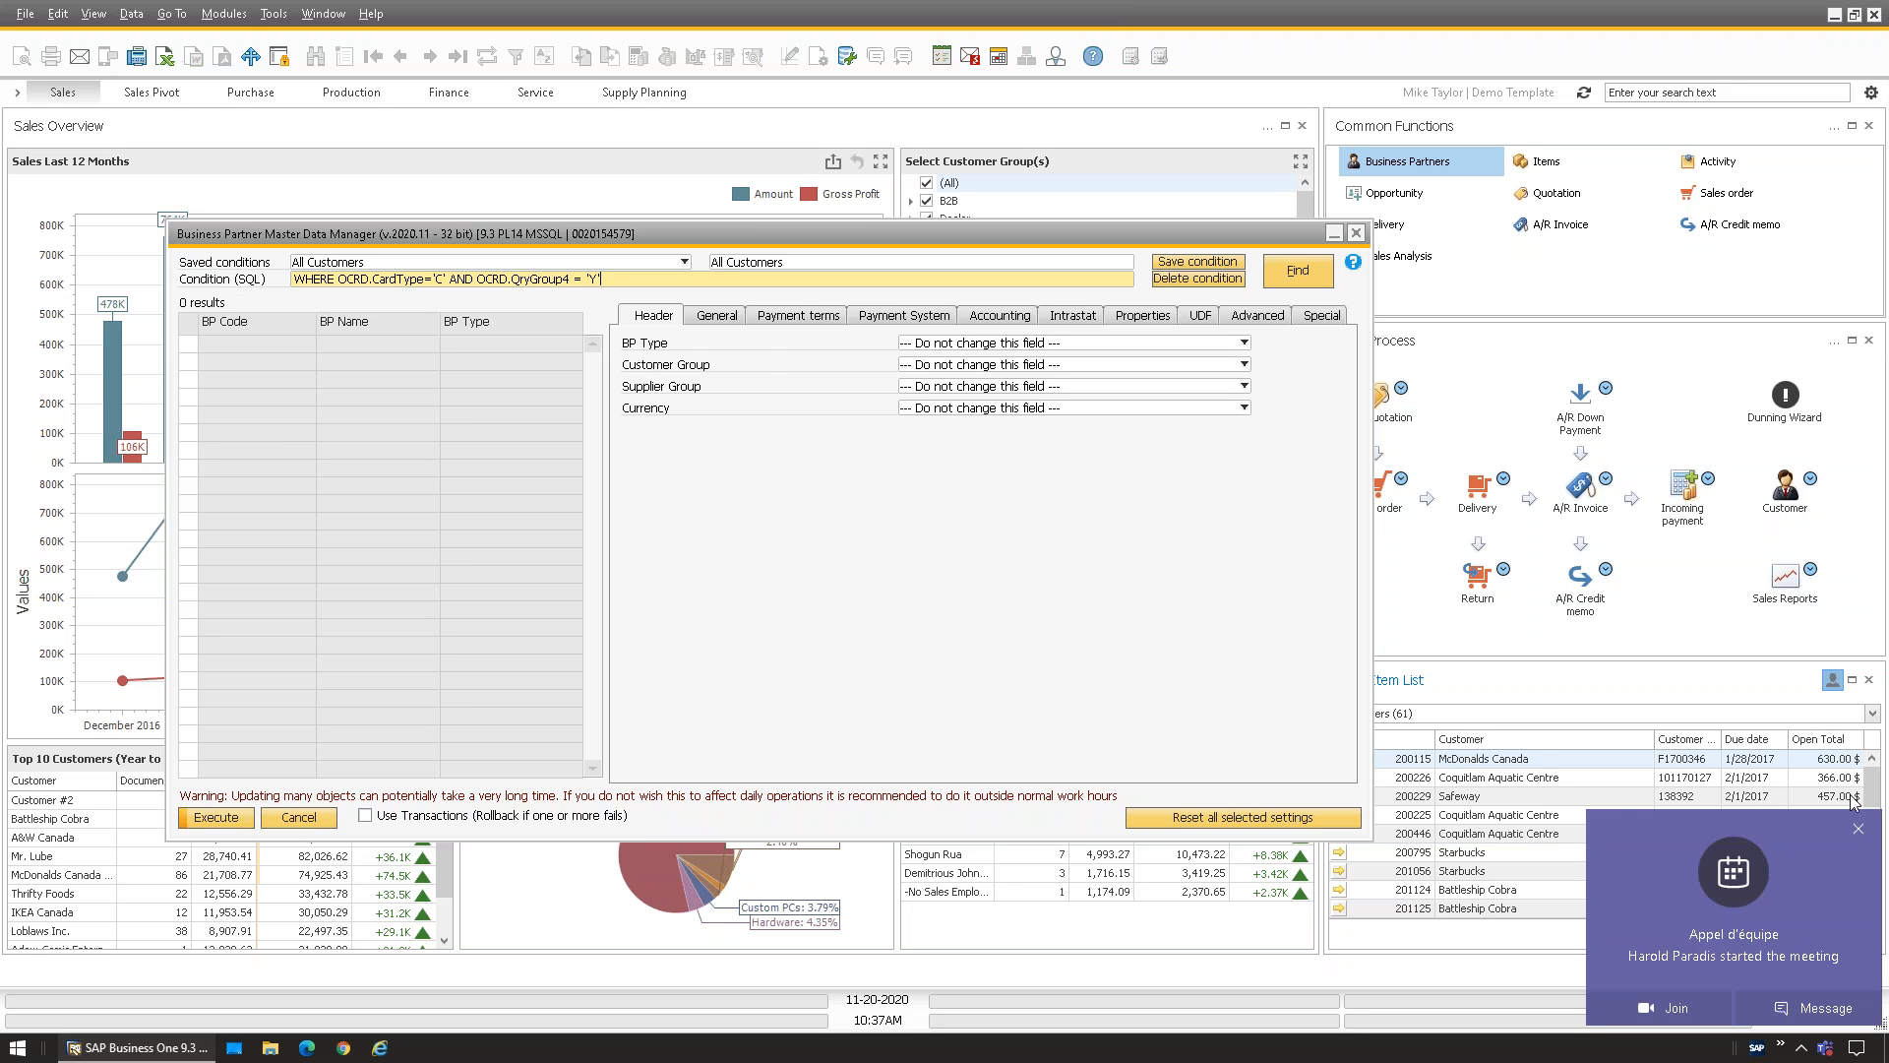
# Dismiss the Teams meeting notification and reposition the Master Data Manager window
pyautogui.click(1857, 829)
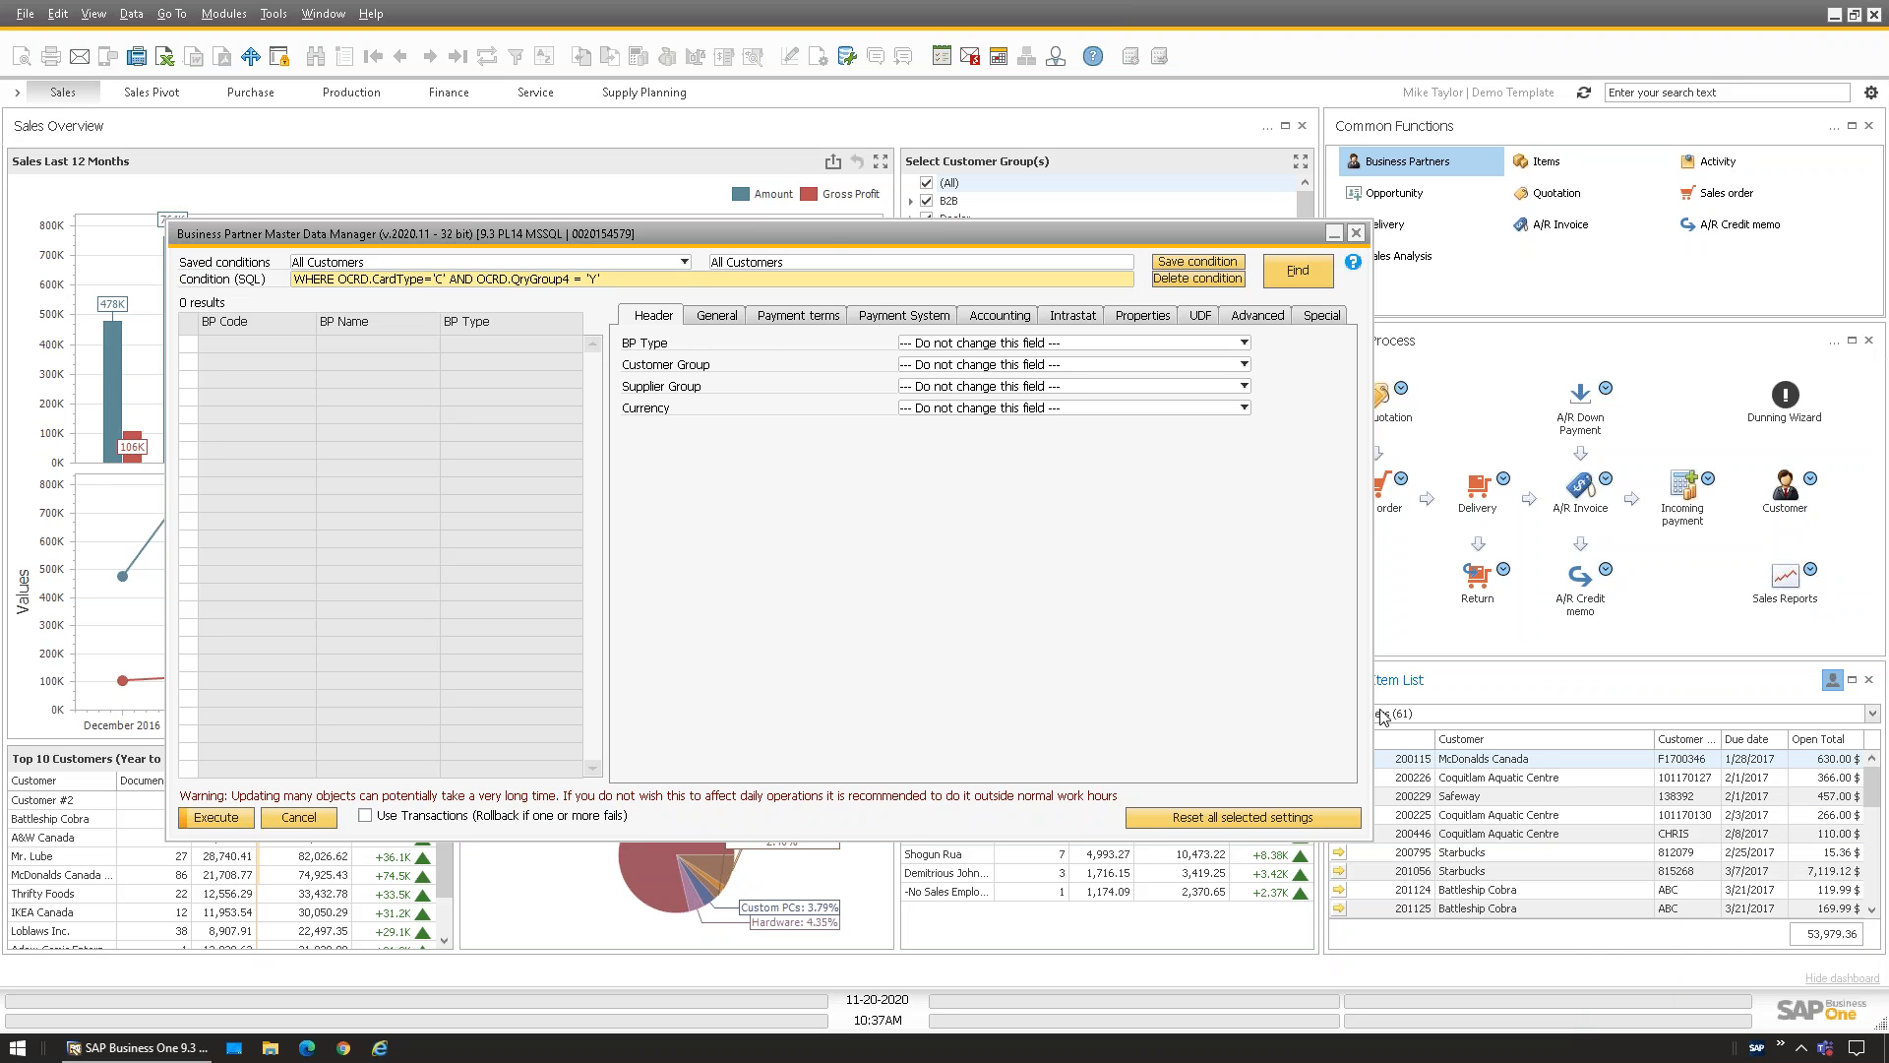
pyautogui.click(825, 237)
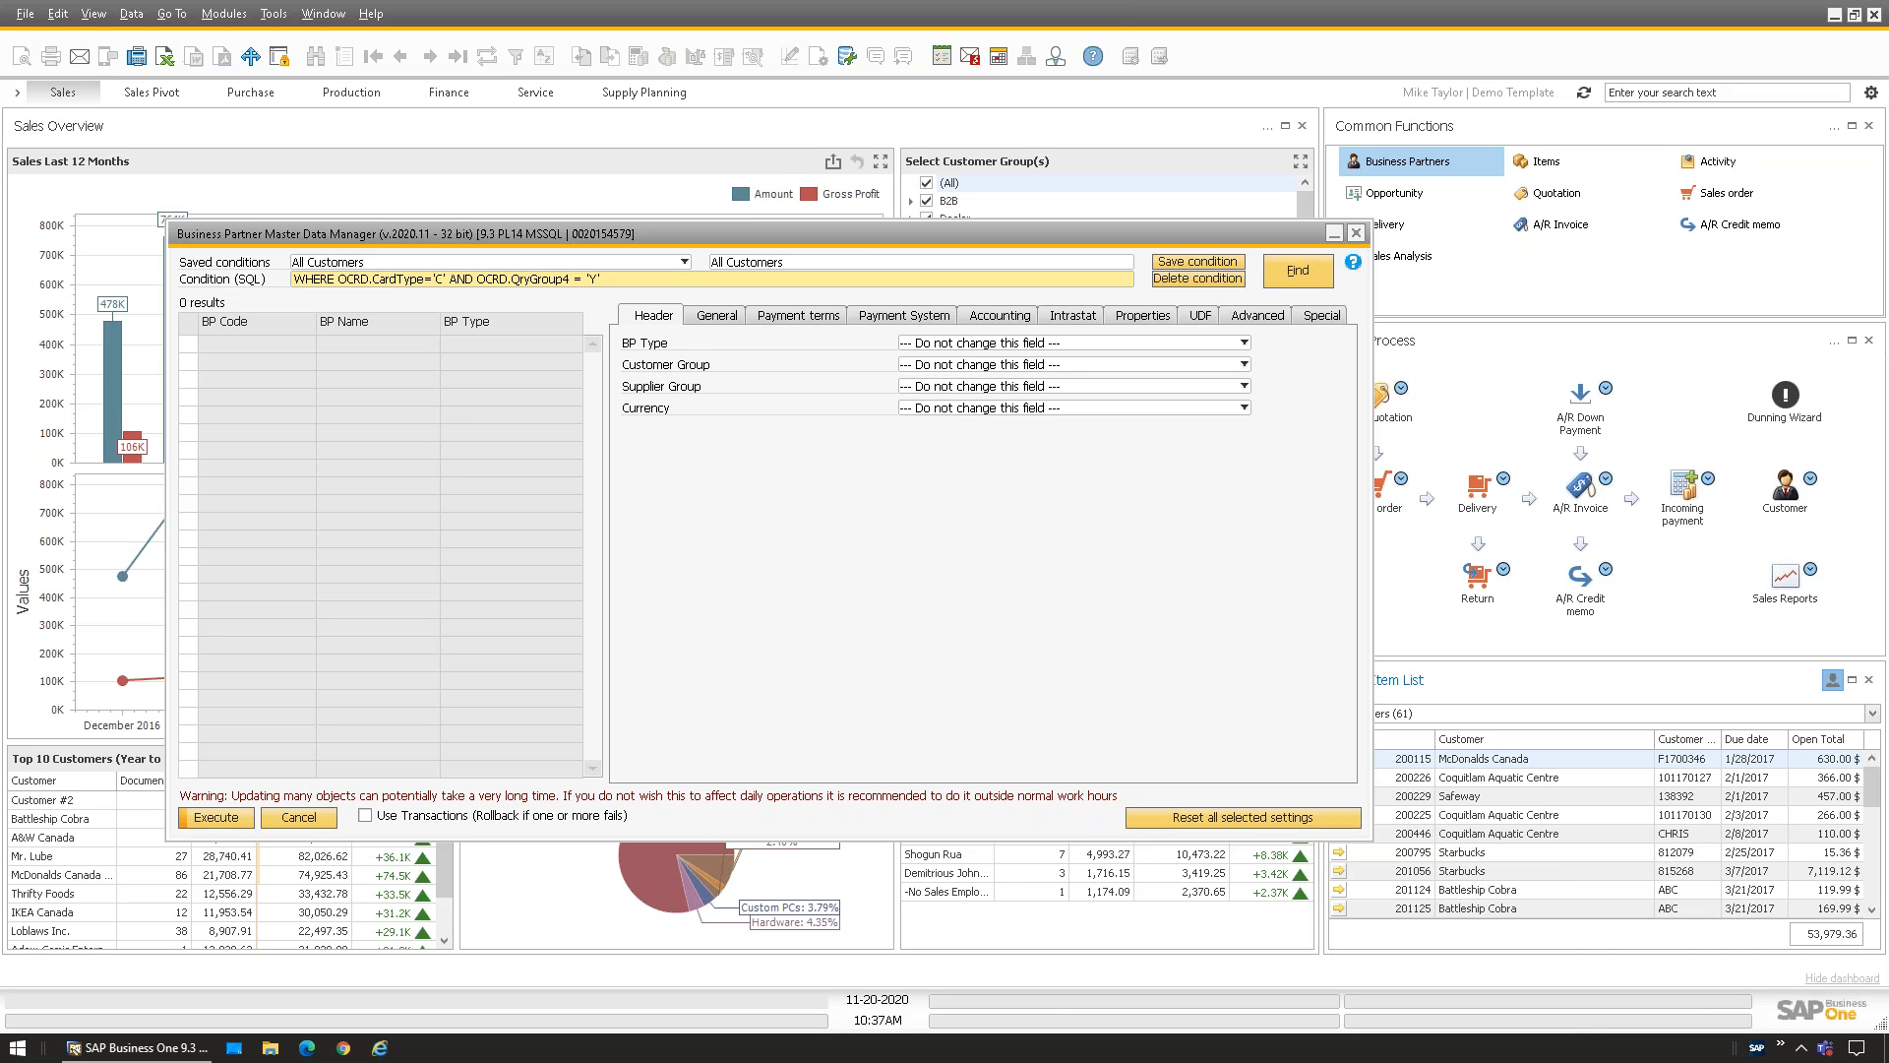
pyautogui.moveTo(785, 236); pyautogui.dragTo(820, 249)
pyautogui.click(661, 291)
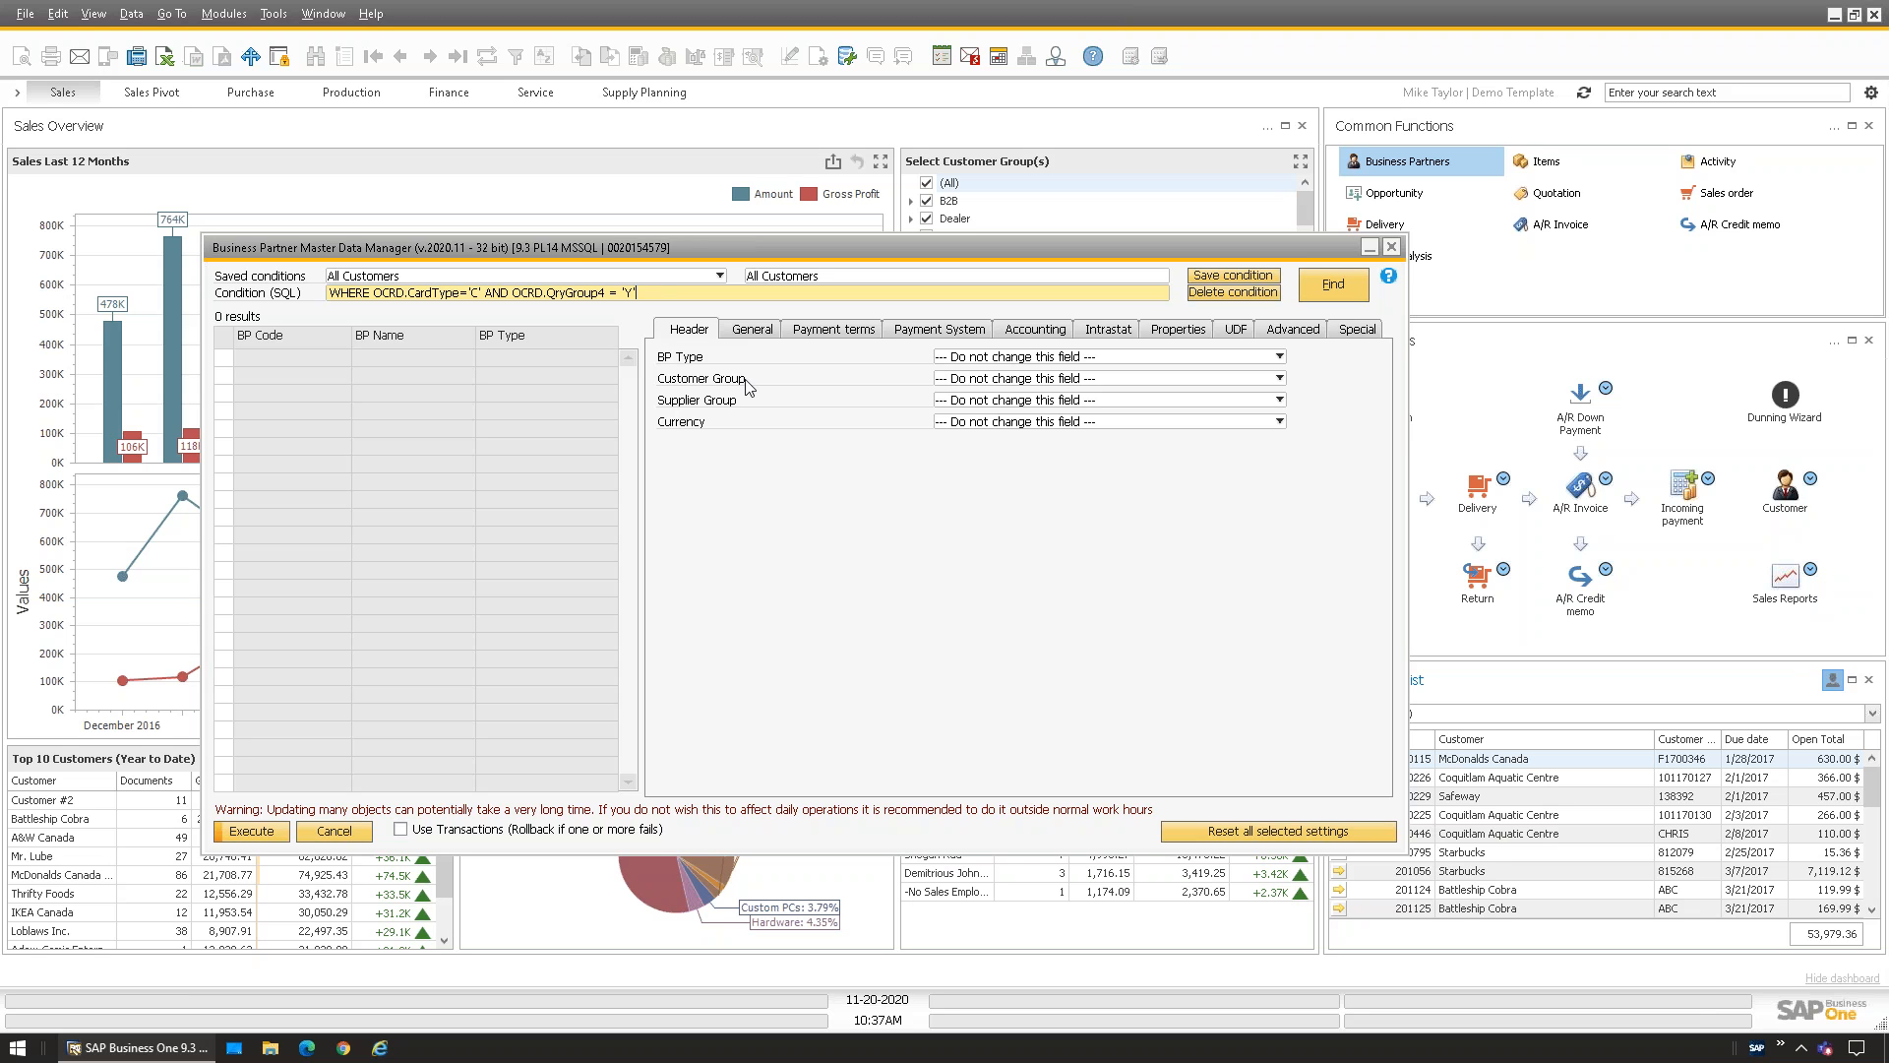
# Run Find with the All Customers condition to list the matching customers
pyautogui.moveTo(638, 292); pyautogui.dragTo(268, 284)
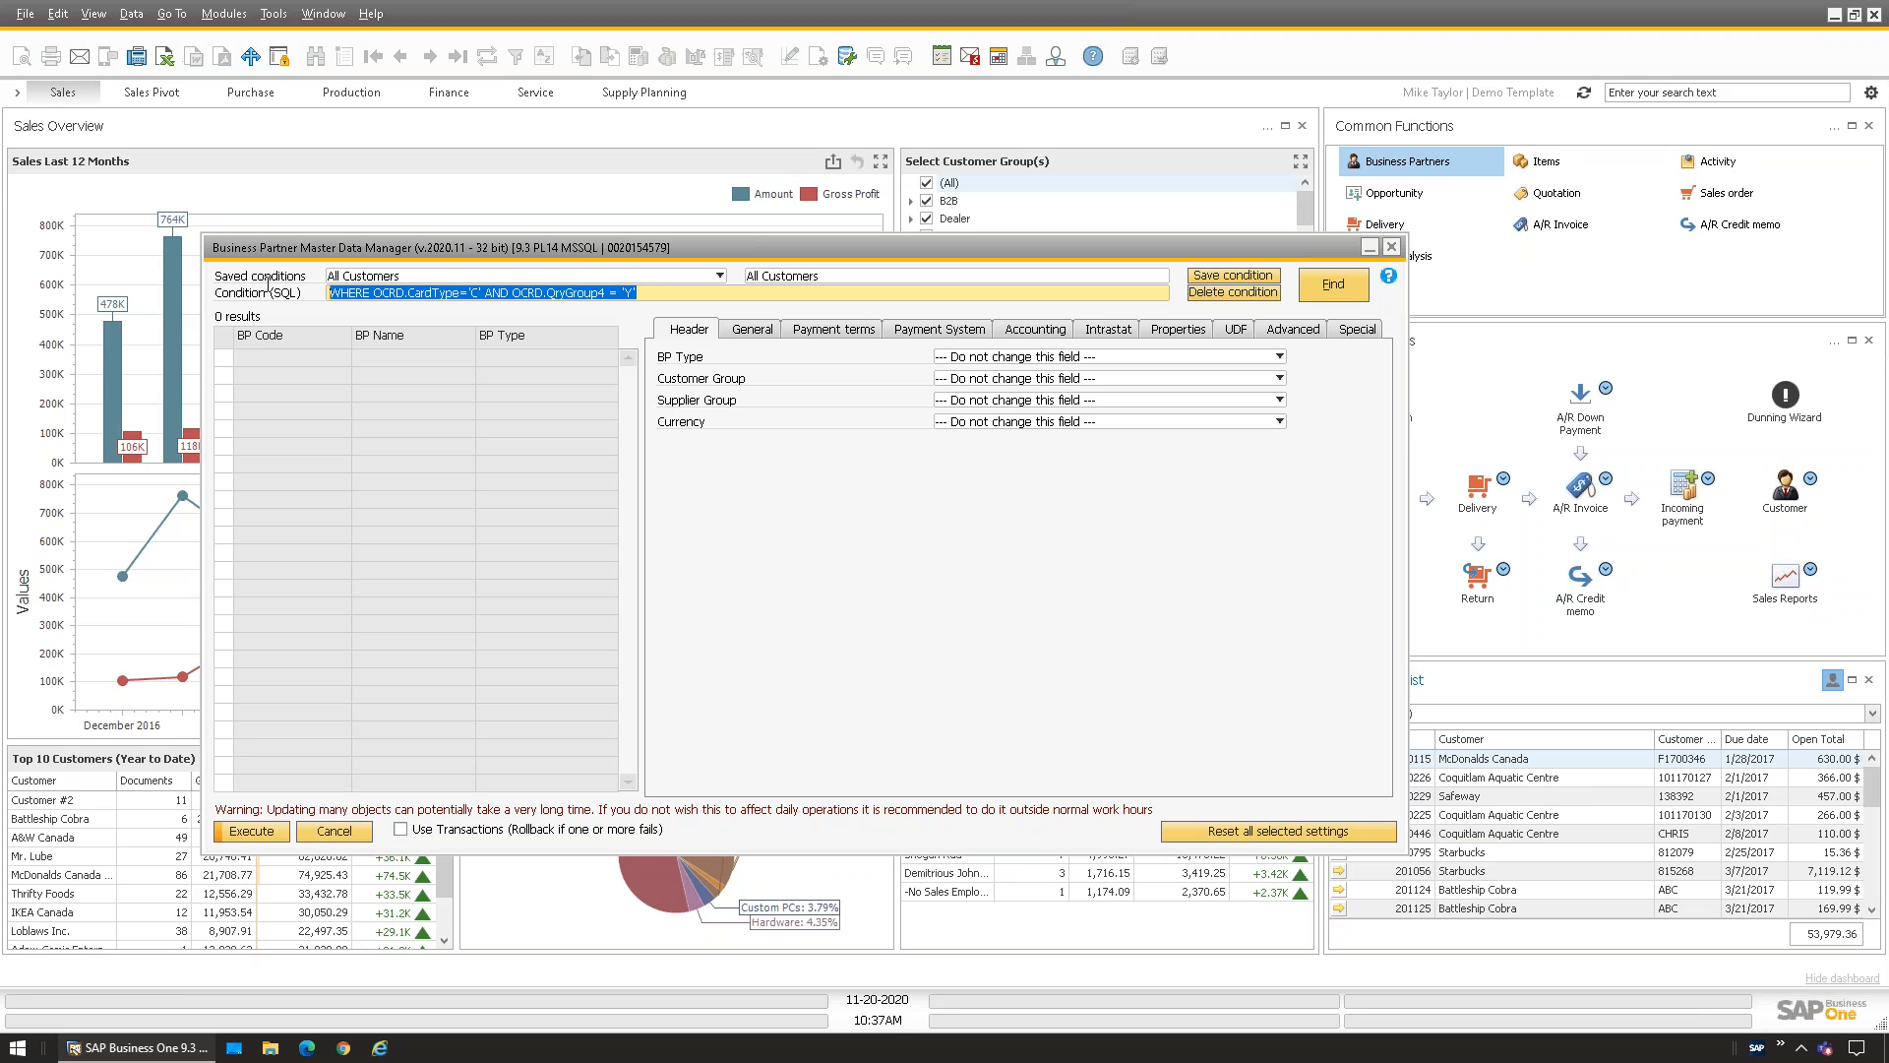
pyautogui.click(668, 295)
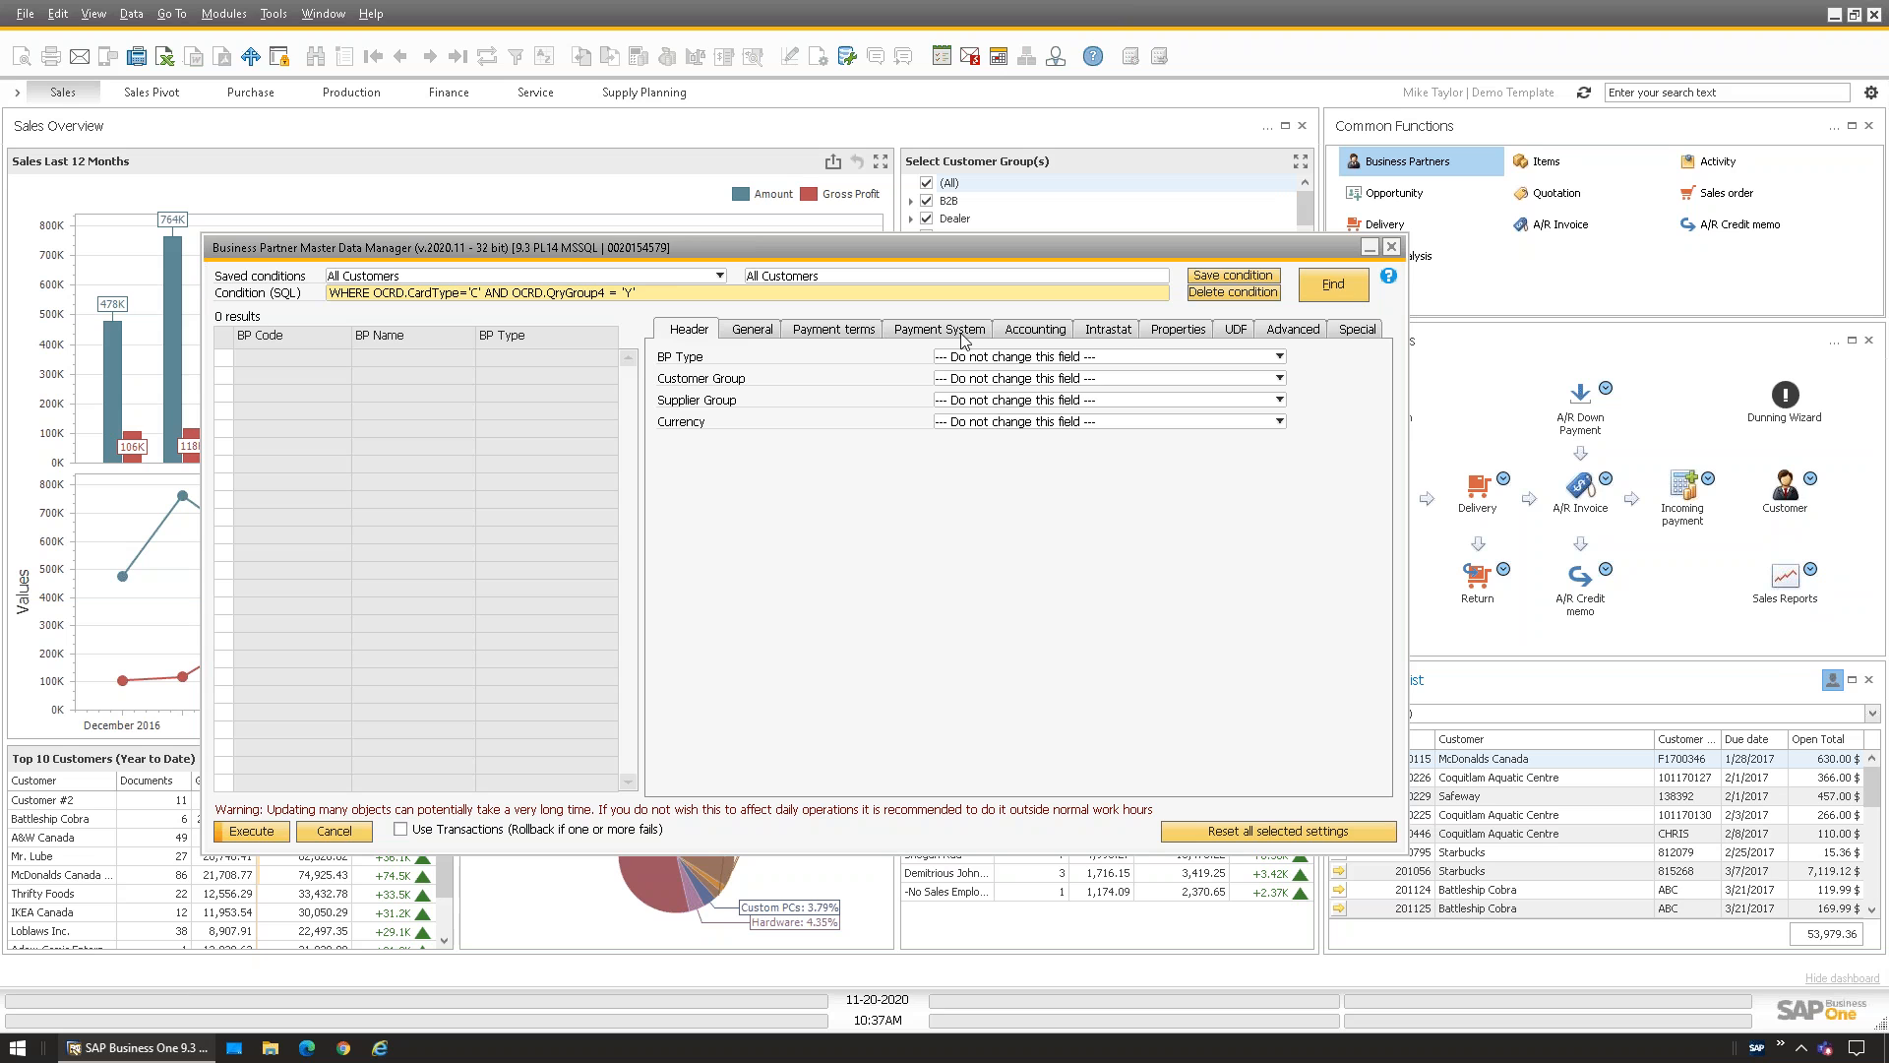
pyautogui.click(1348, 285)
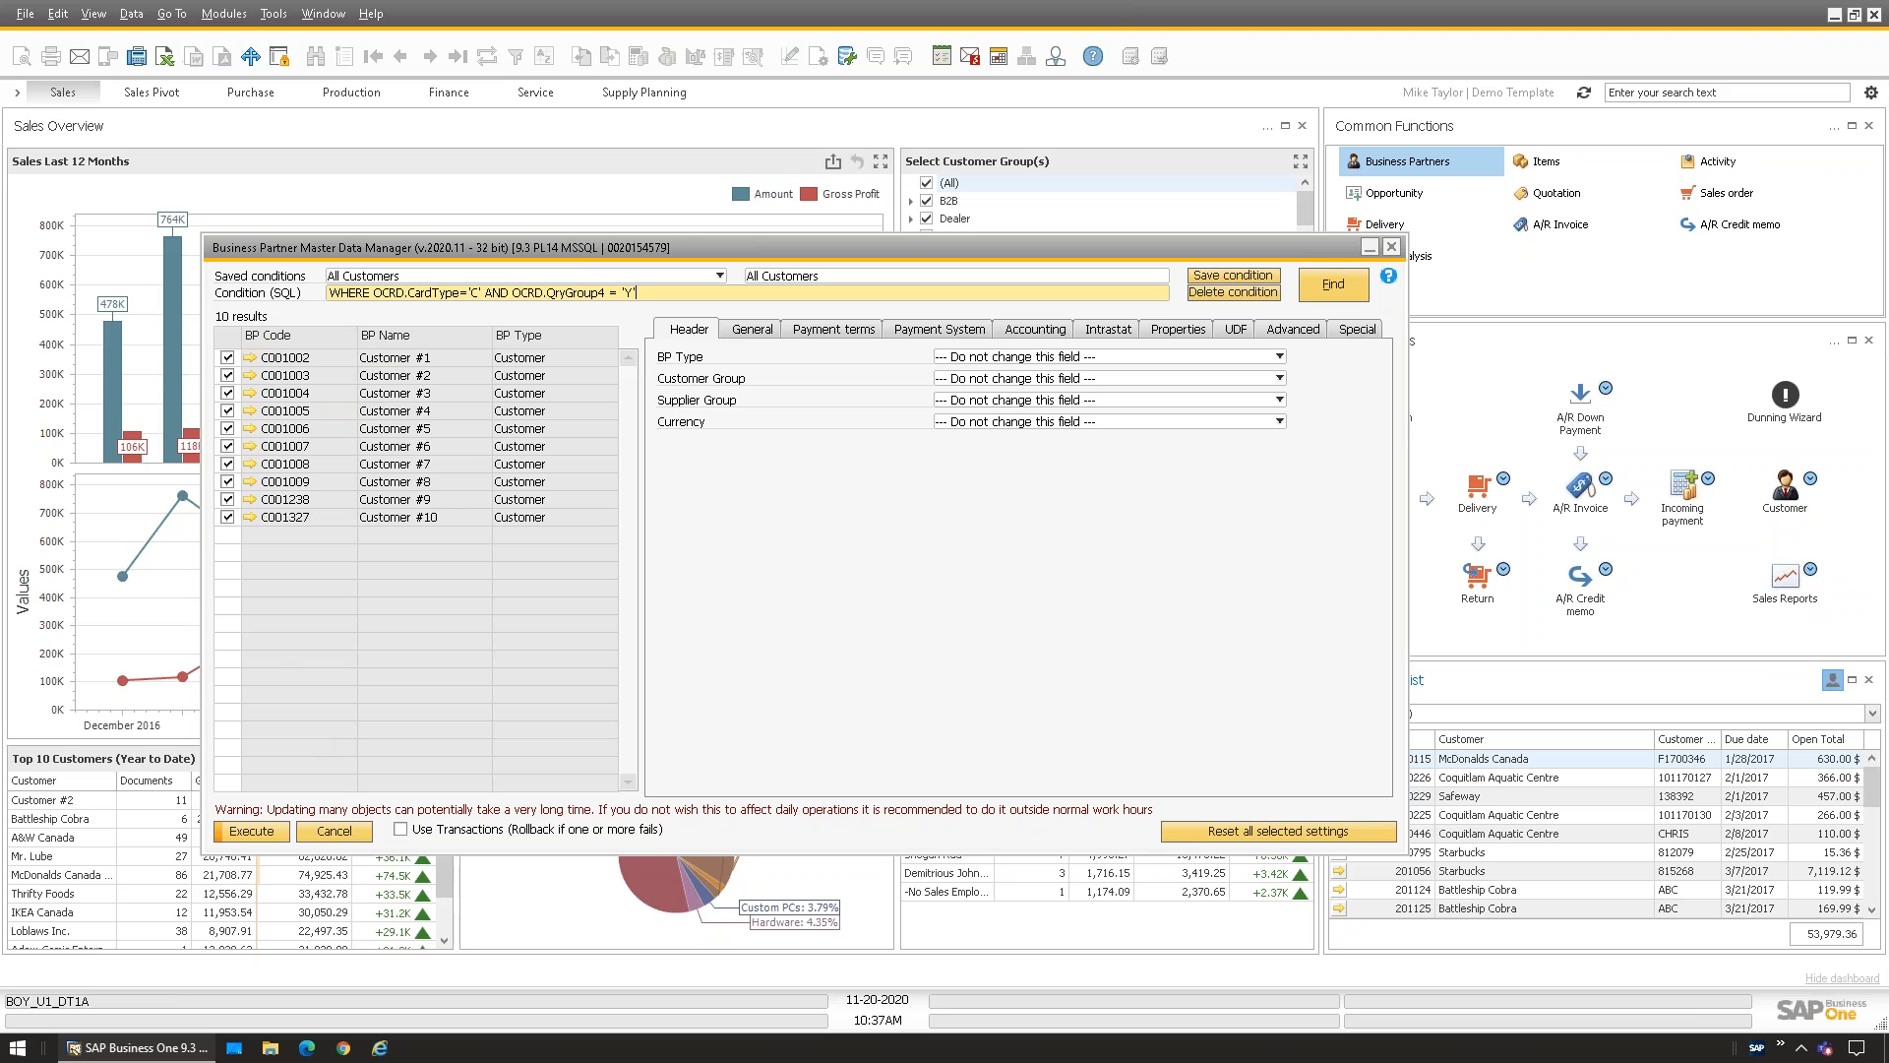
# Untick all rows, re-tick C001003, C001006 and C001008, then tick all ten customers
pyautogui.doubleClick(225, 338)
pyautogui.click(227, 375)
pyautogui.click(227, 429)
pyautogui.click(226, 464)
pyautogui.click(225, 337)
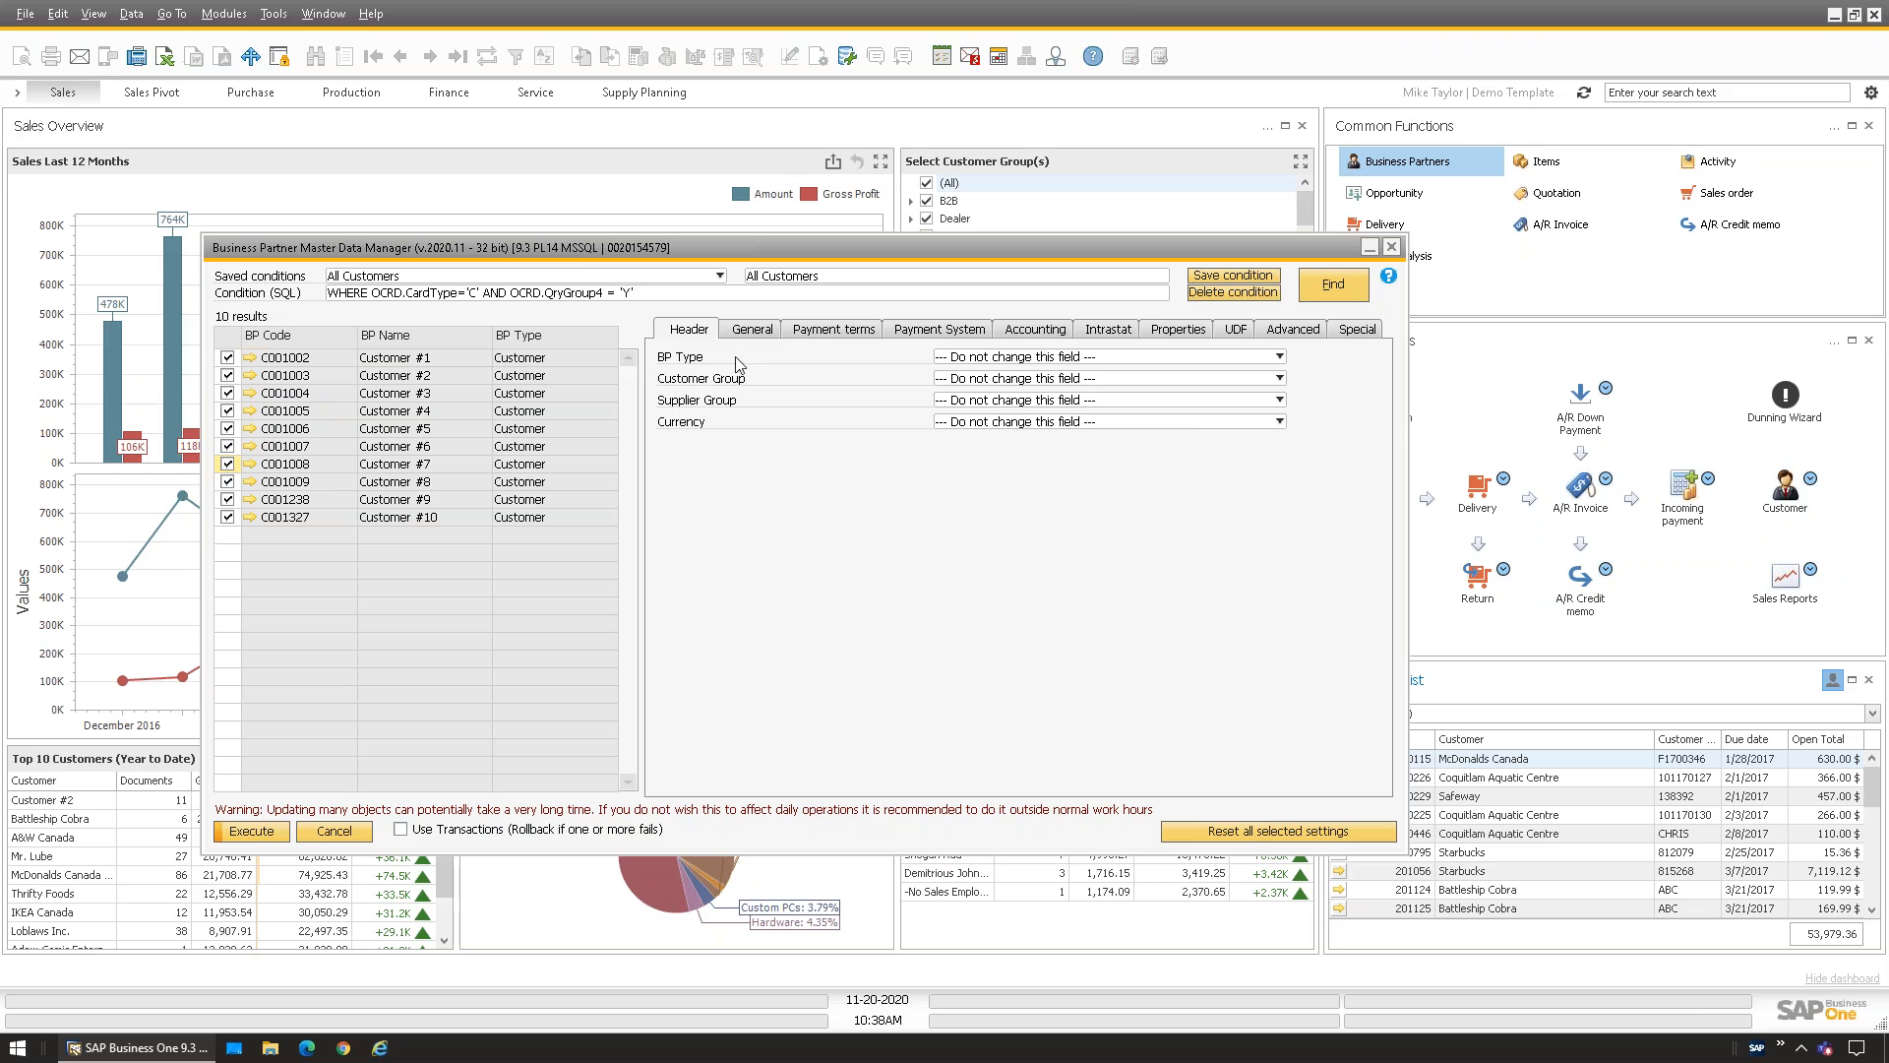
# Browse the General, Payment terms, Payment system, Accounting, Intrastat and Properties fields
pyautogui.click(748, 330)
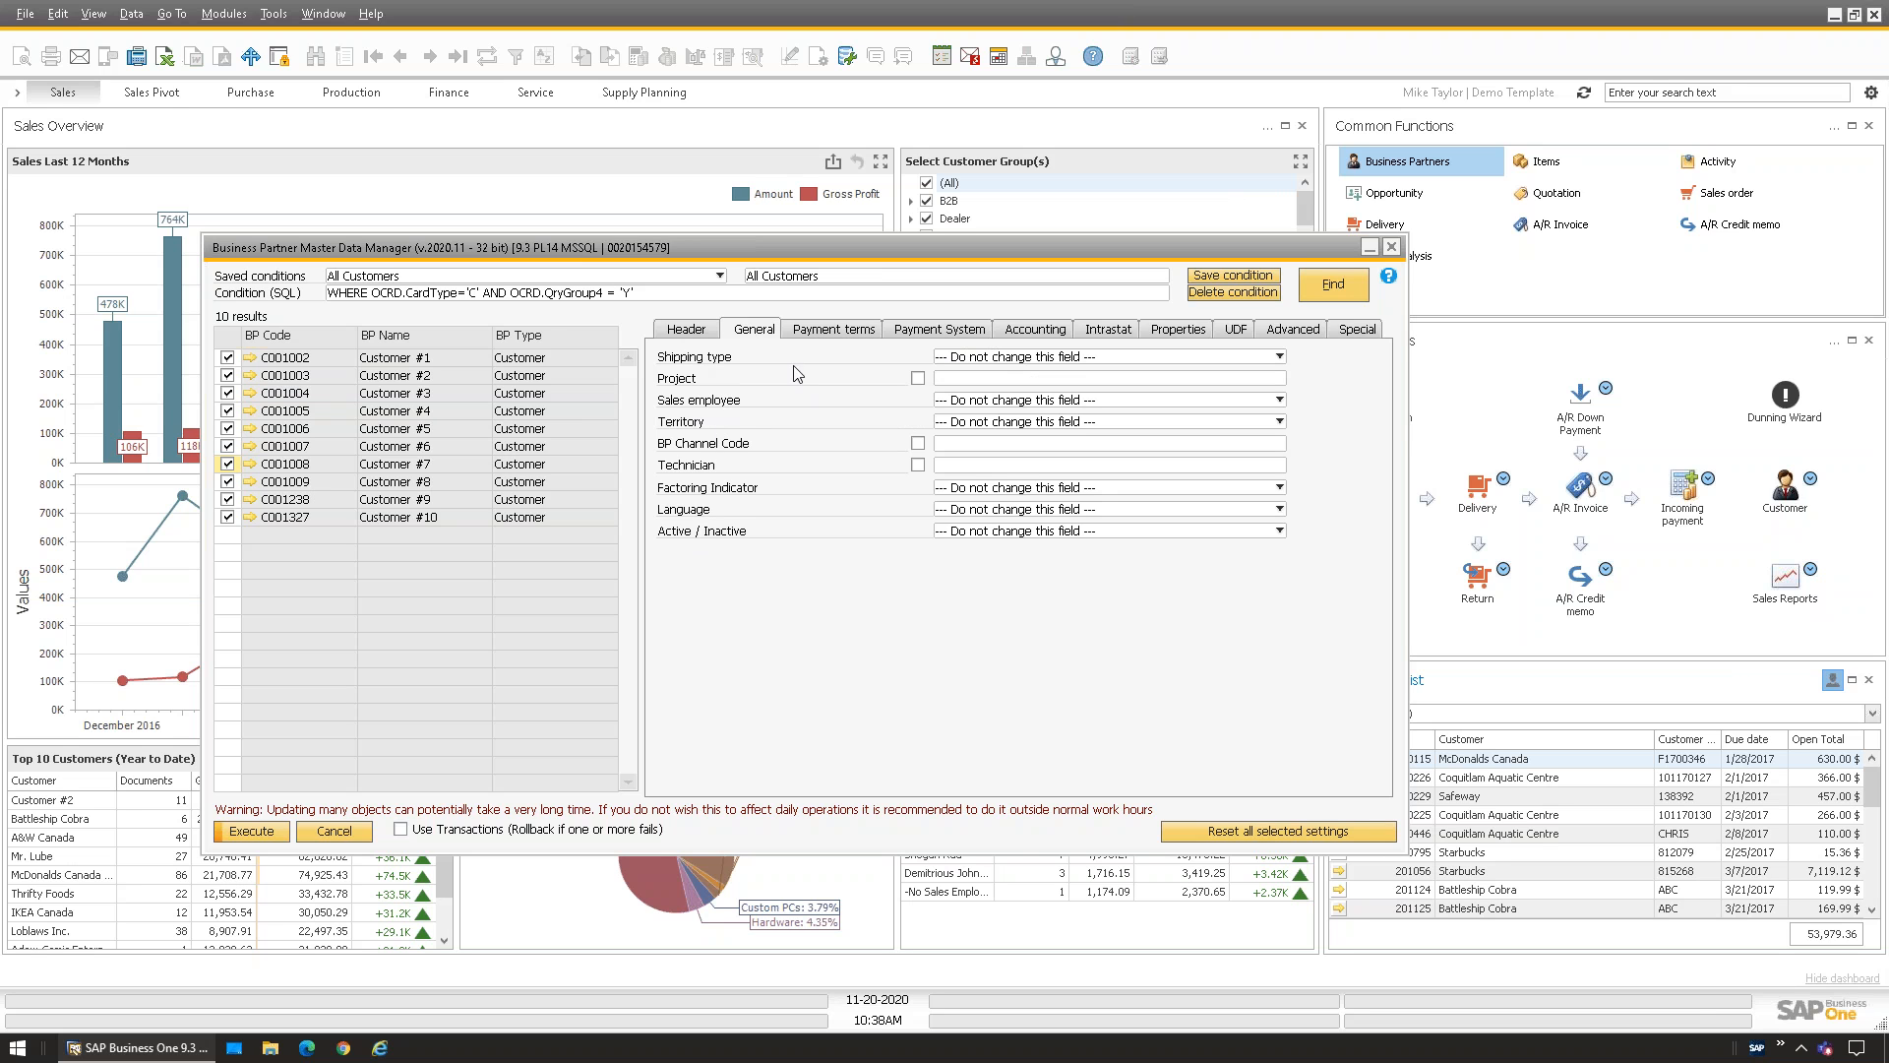
pyautogui.click(827, 328)
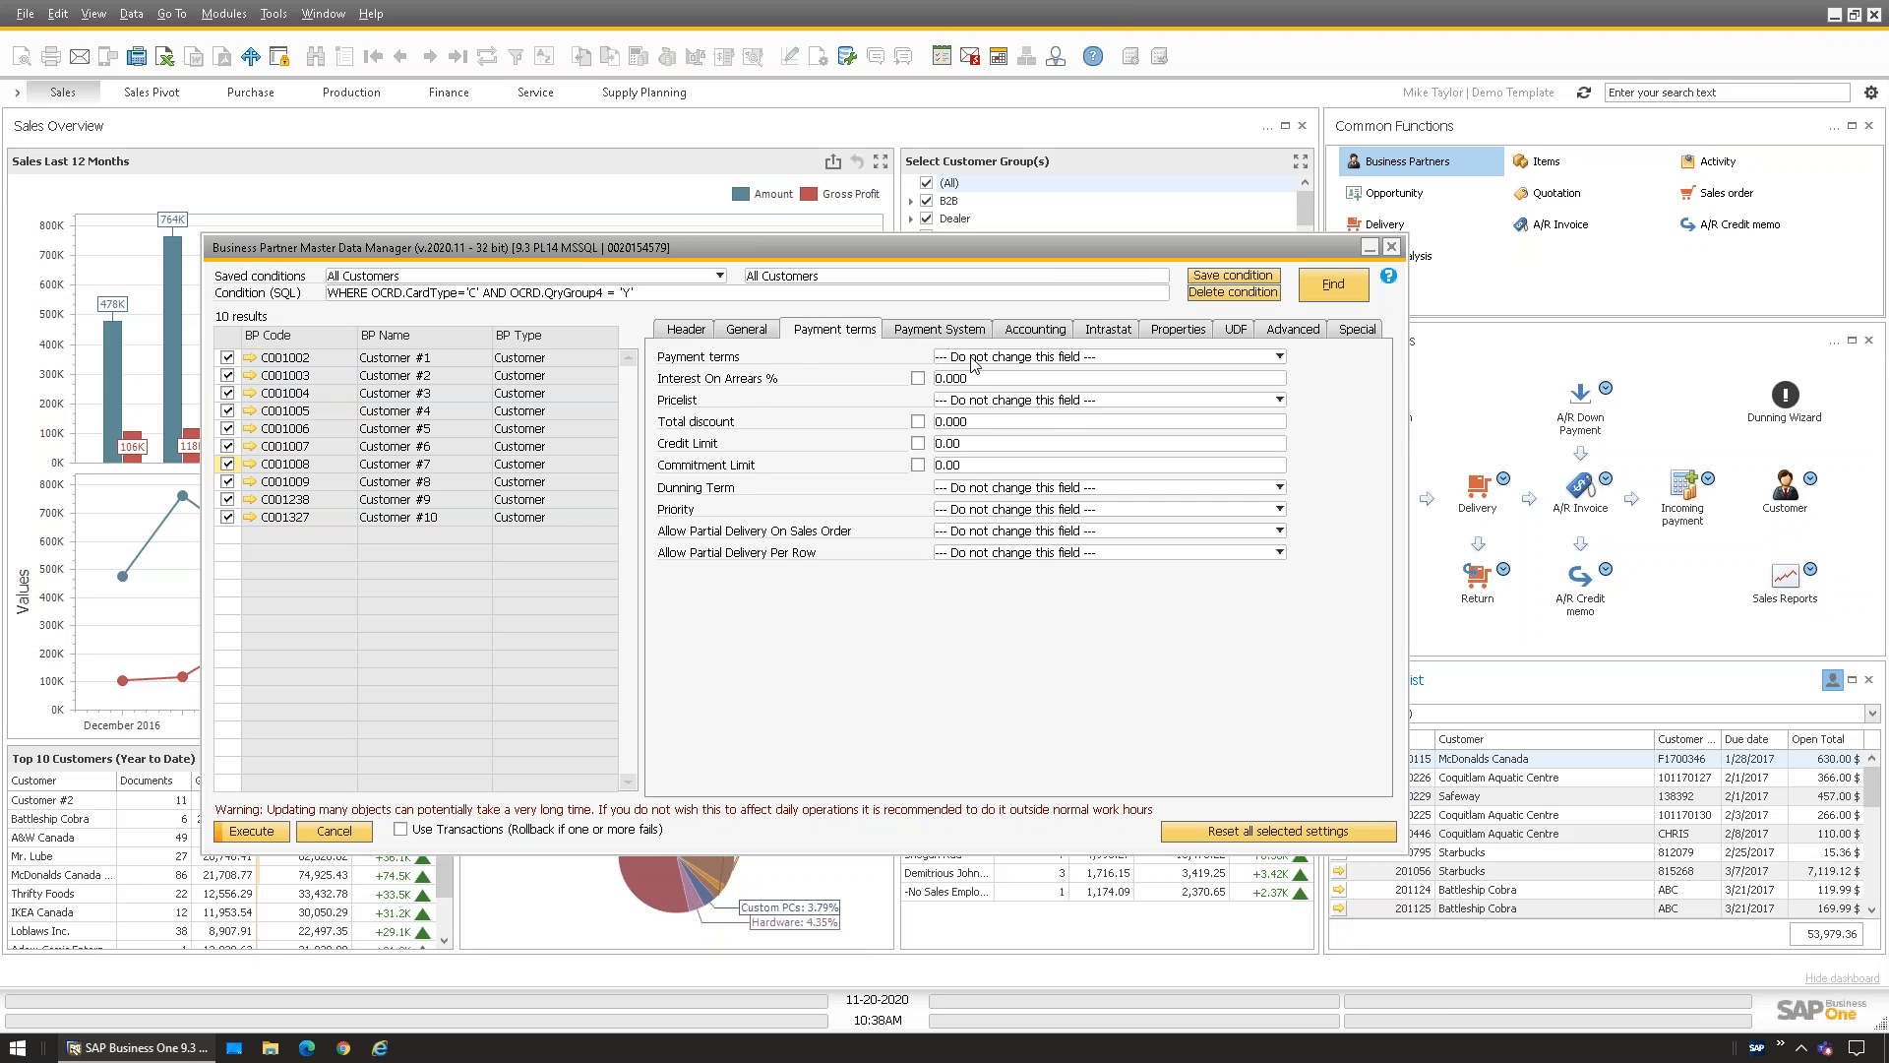
pyautogui.click(915, 335)
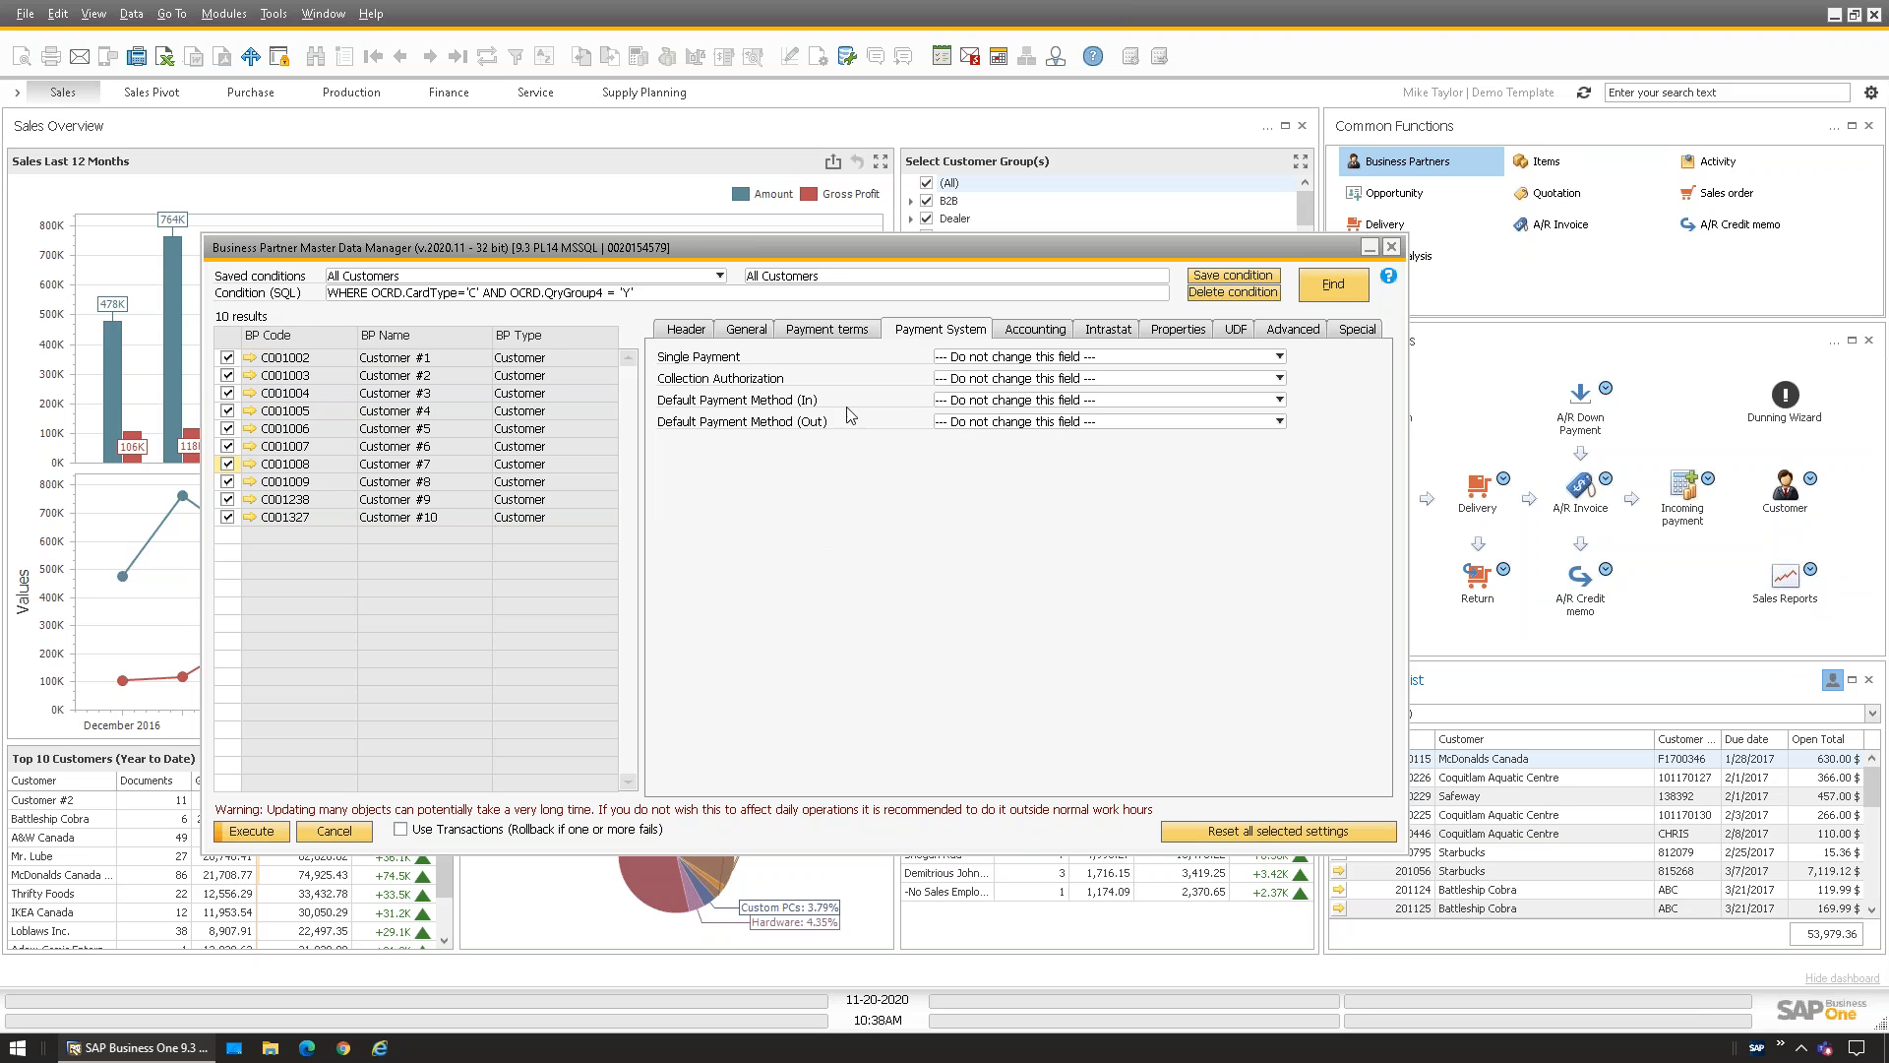
pyautogui.click(1036, 338)
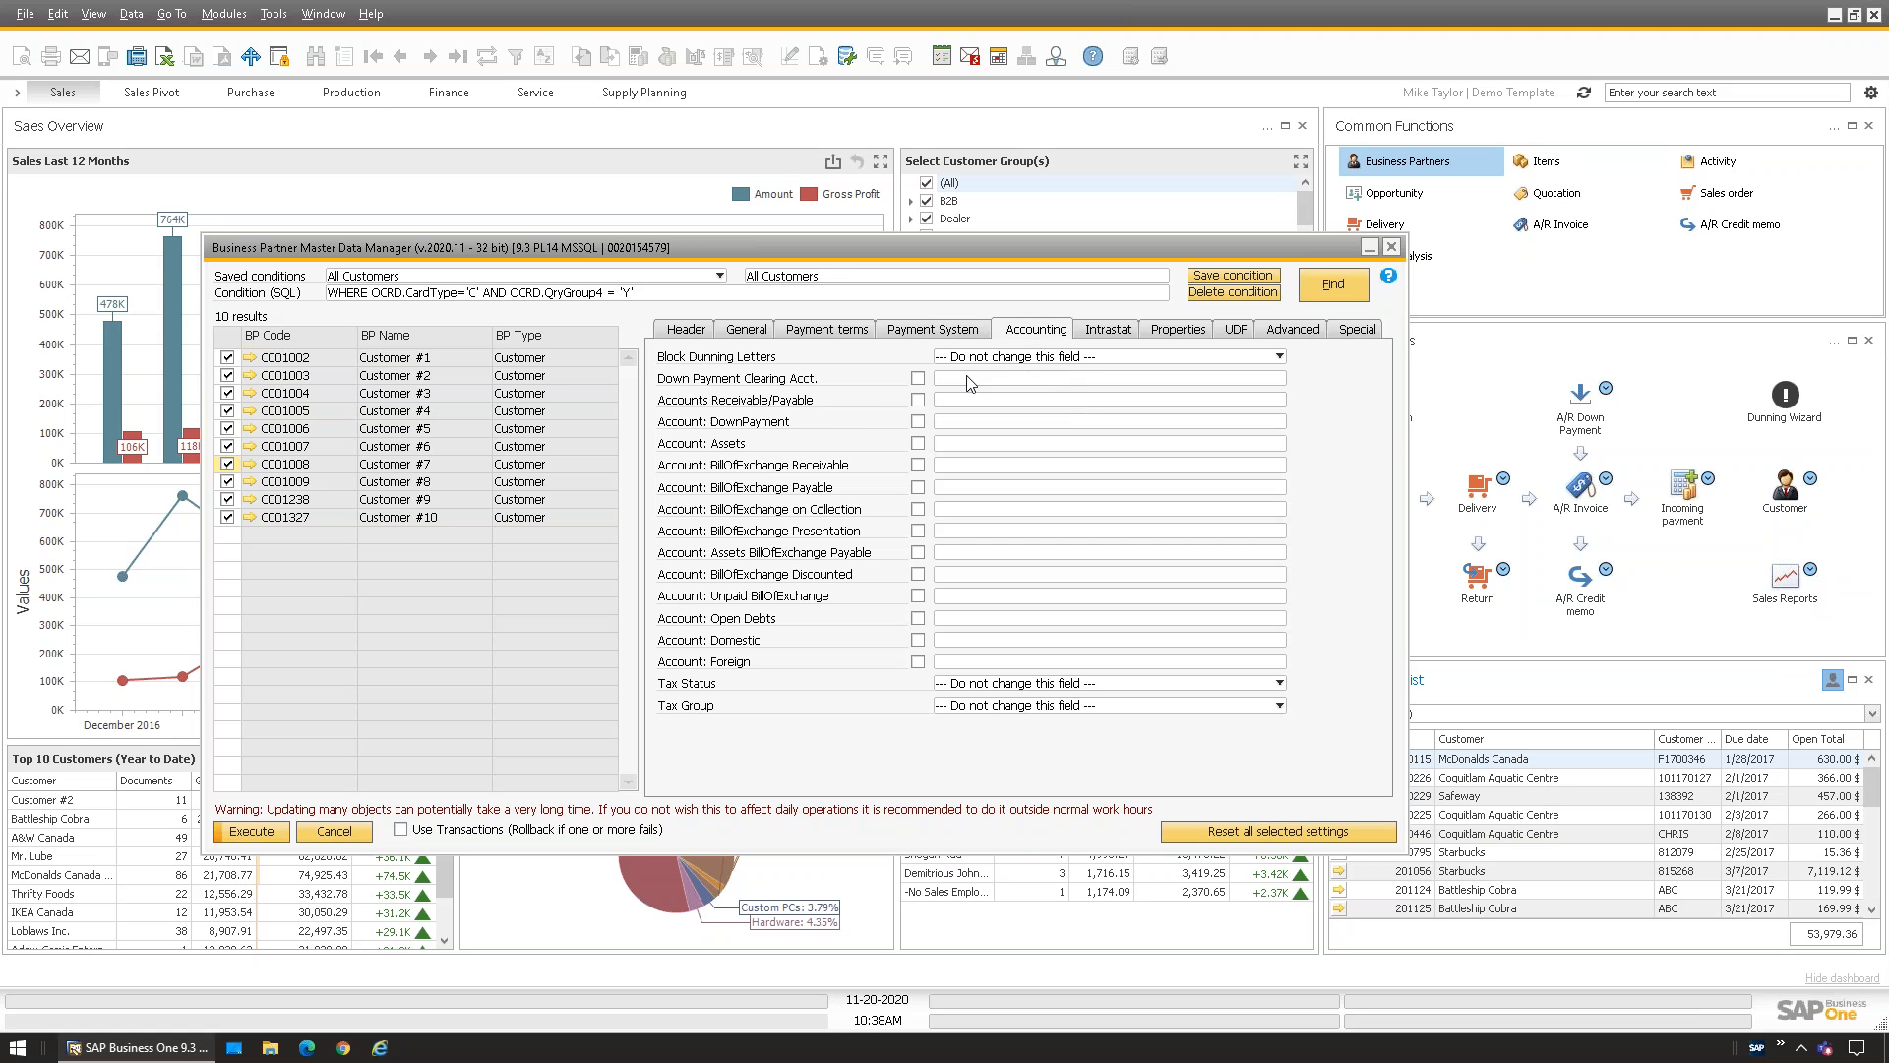
pyautogui.click(1125, 339)
pyautogui.click(1179, 331)
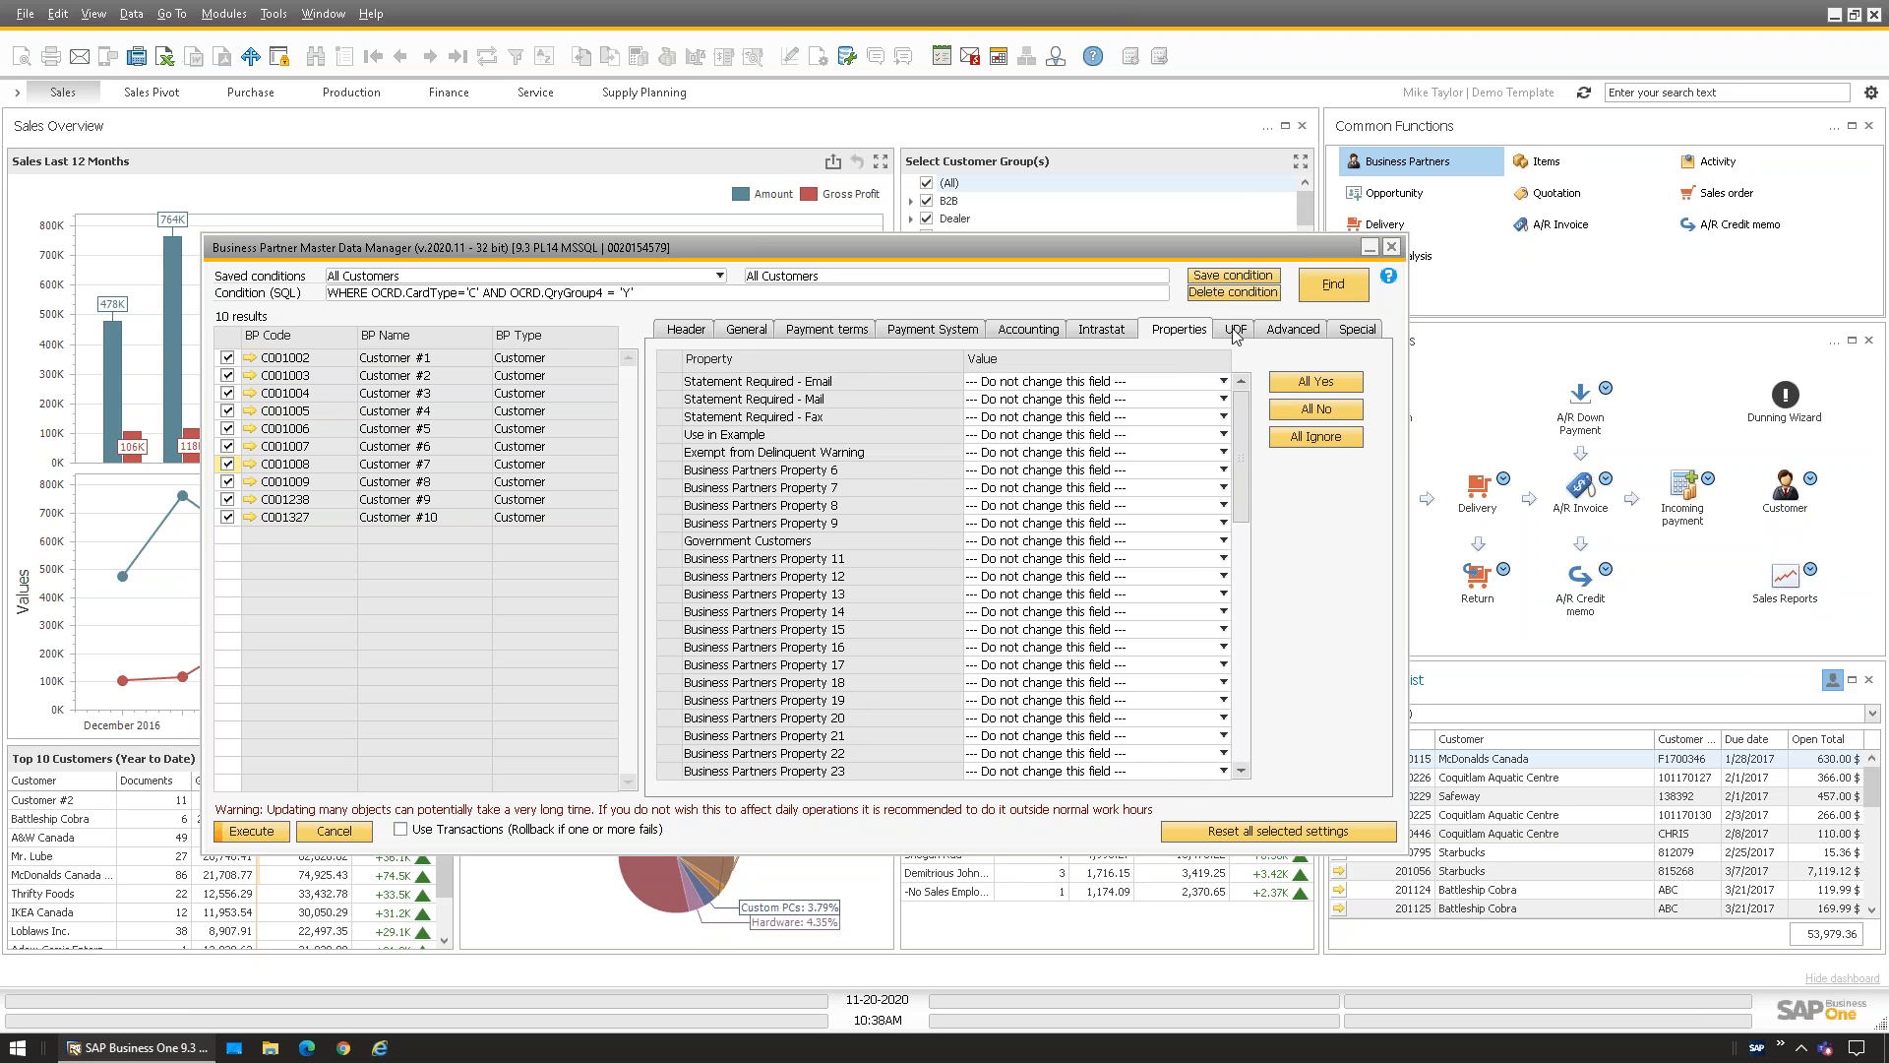
# Look over the UDF and Advanced lists, then view the Special delete-partners option
pyautogui.click(1232, 332)
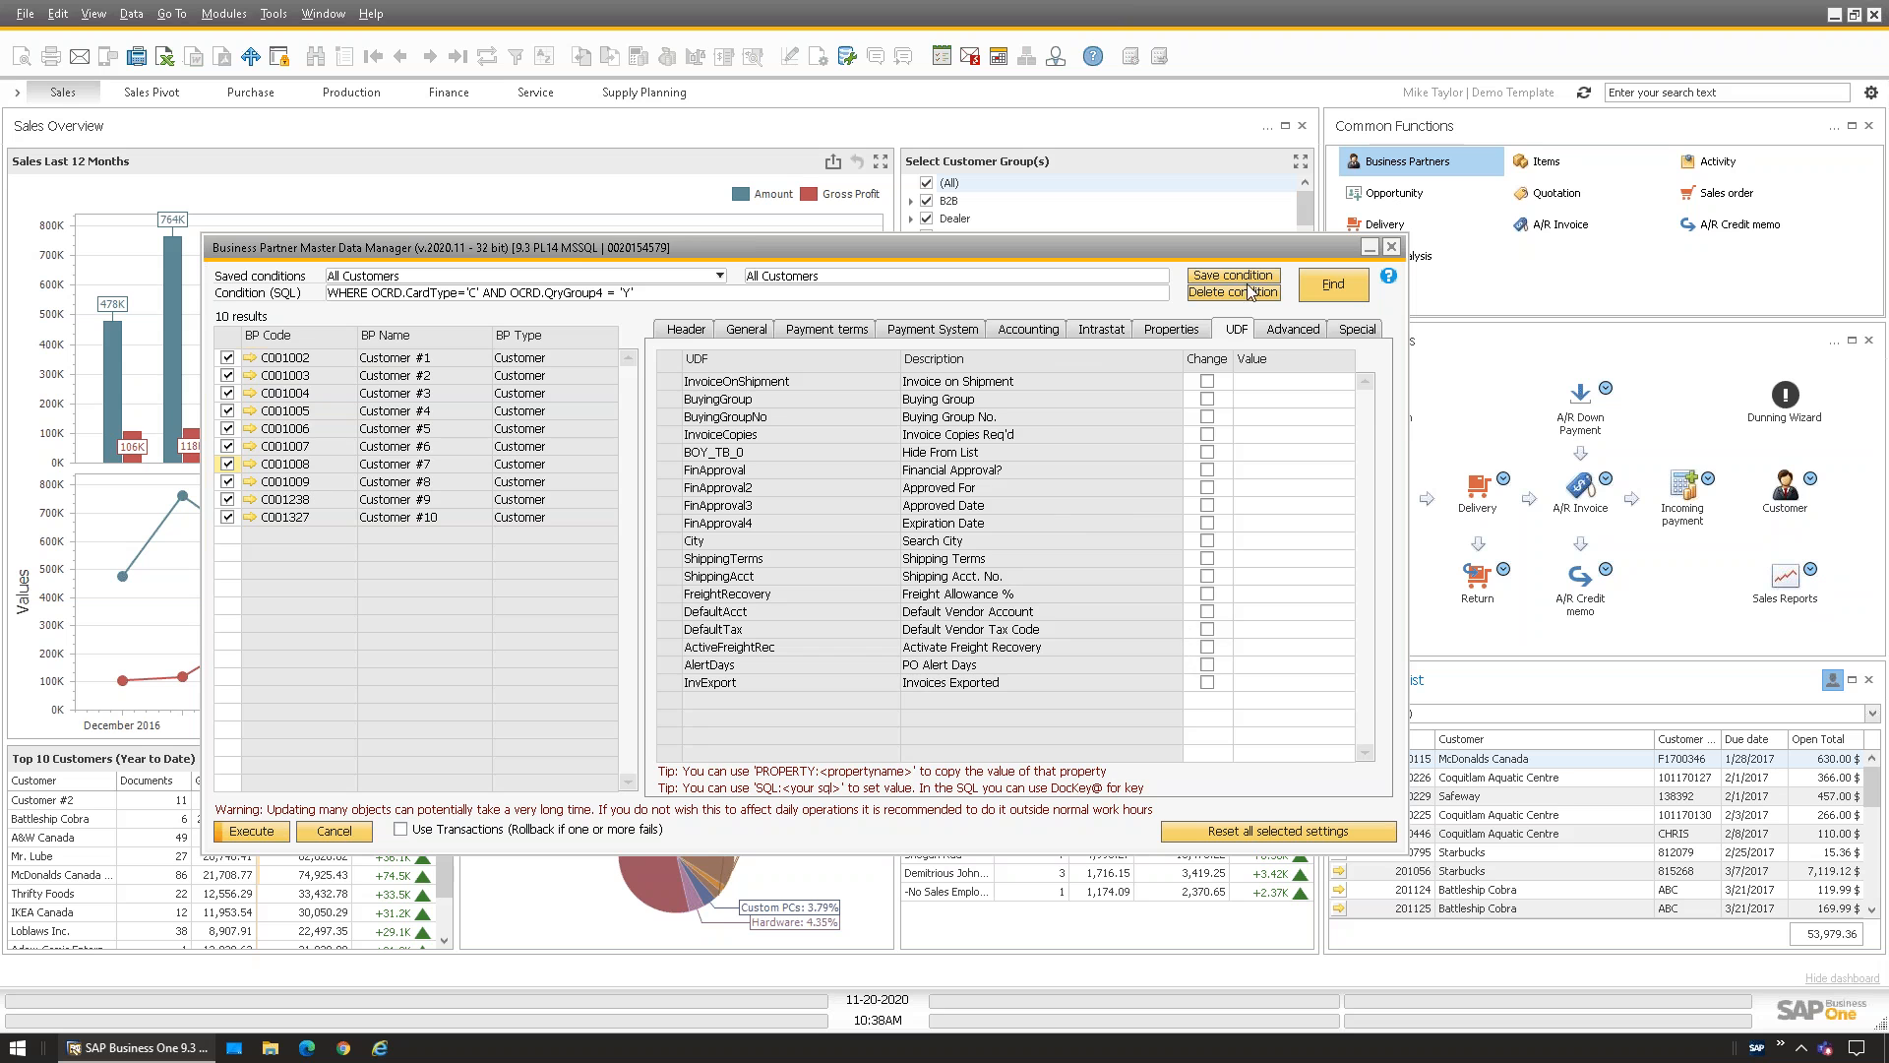
pyautogui.click(1293, 329)
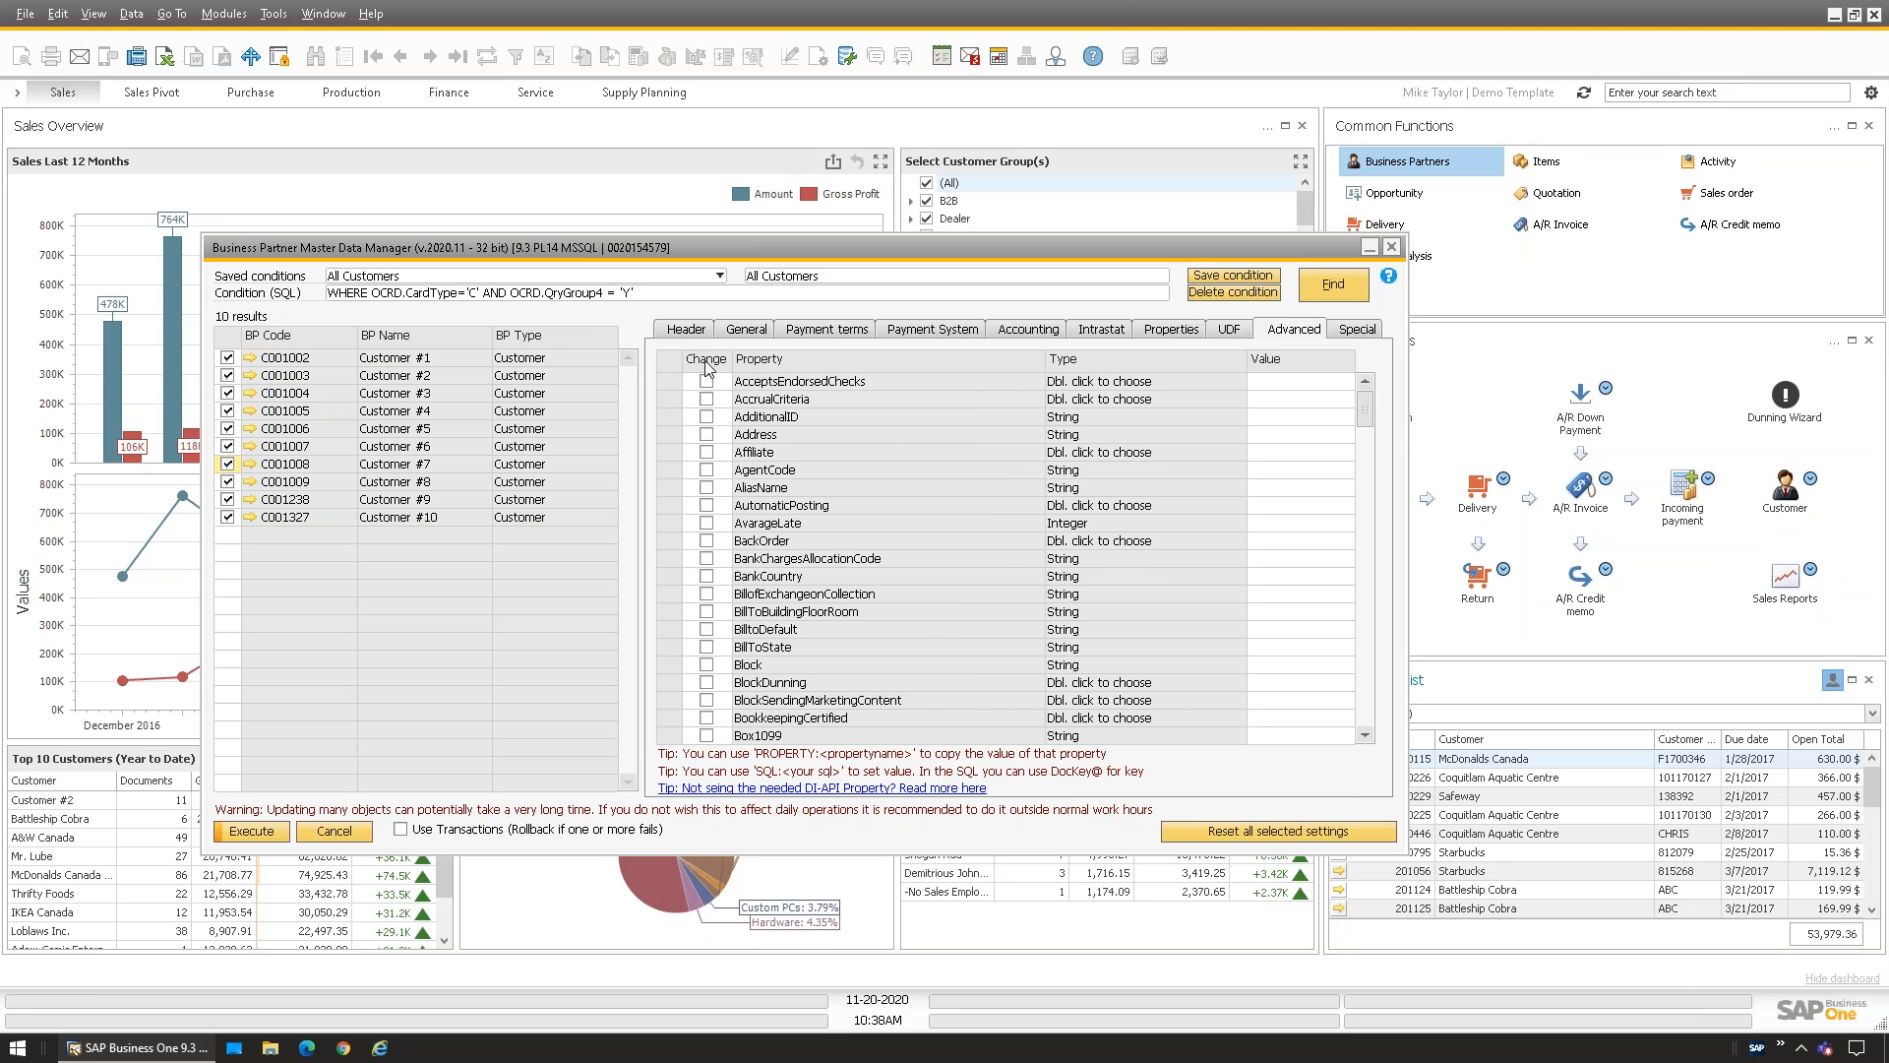
pyautogui.click(1235, 332)
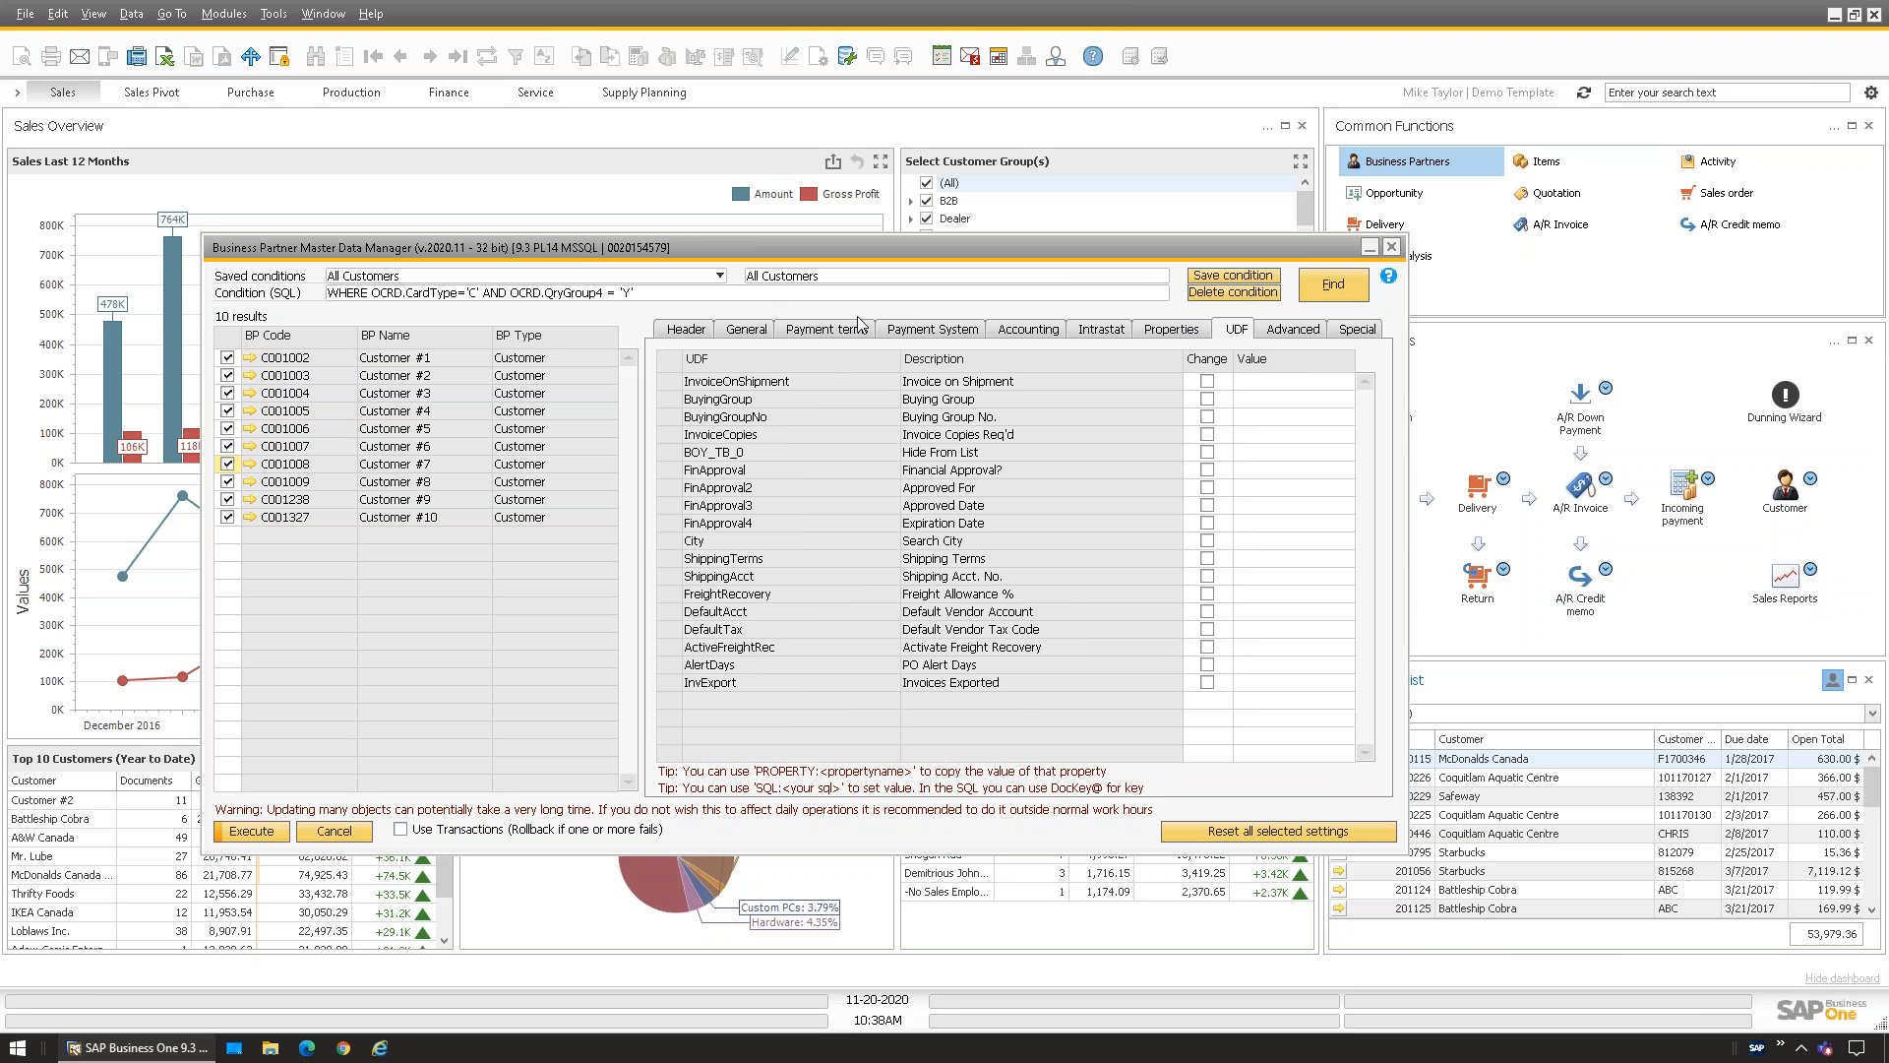
pyautogui.click(1284, 334)
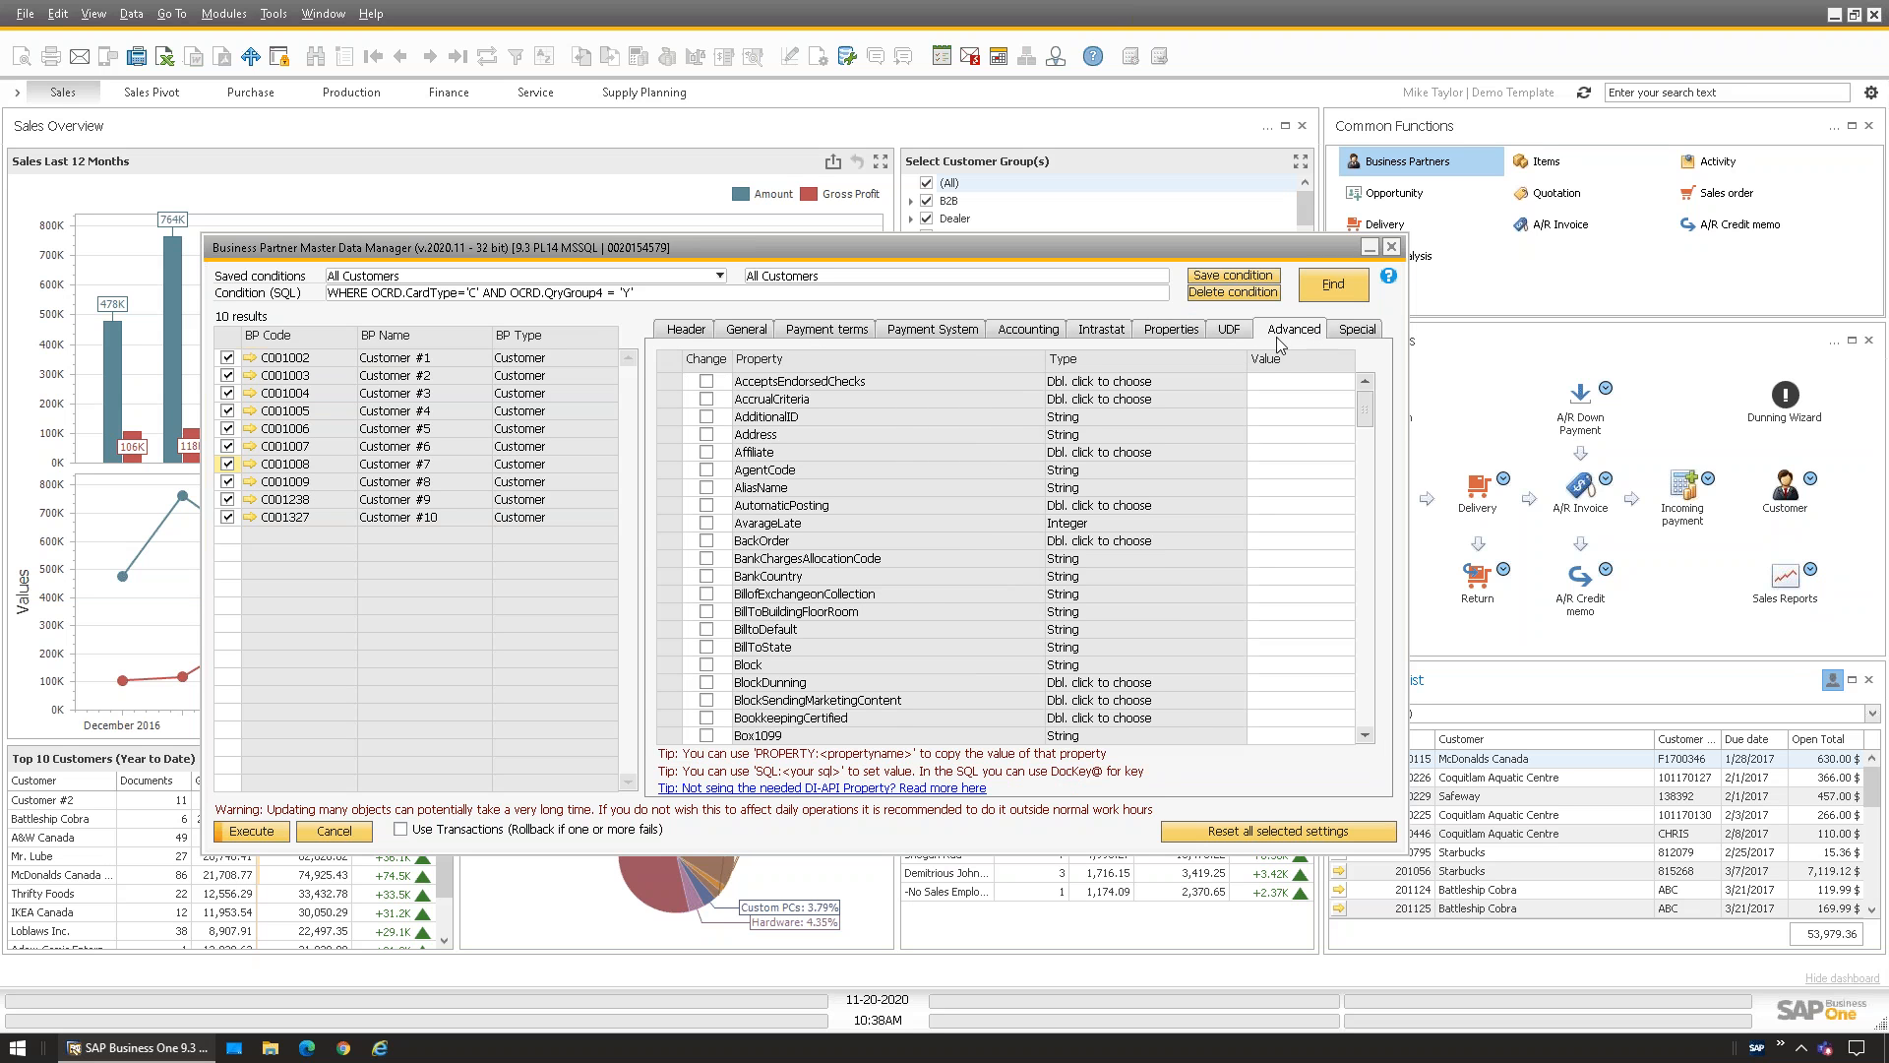
pyautogui.moveTo(1366, 400)
pyautogui.mouseDown()
pyautogui.moveTo(1443, 639)
pyautogui.moveTo(1433, 464)
pyautogui.moveTo(1379, 381)
pyautogui.moveTo(1371, 395)
pyautogui.mouseUp()
pyautogui.click(1355, 331)
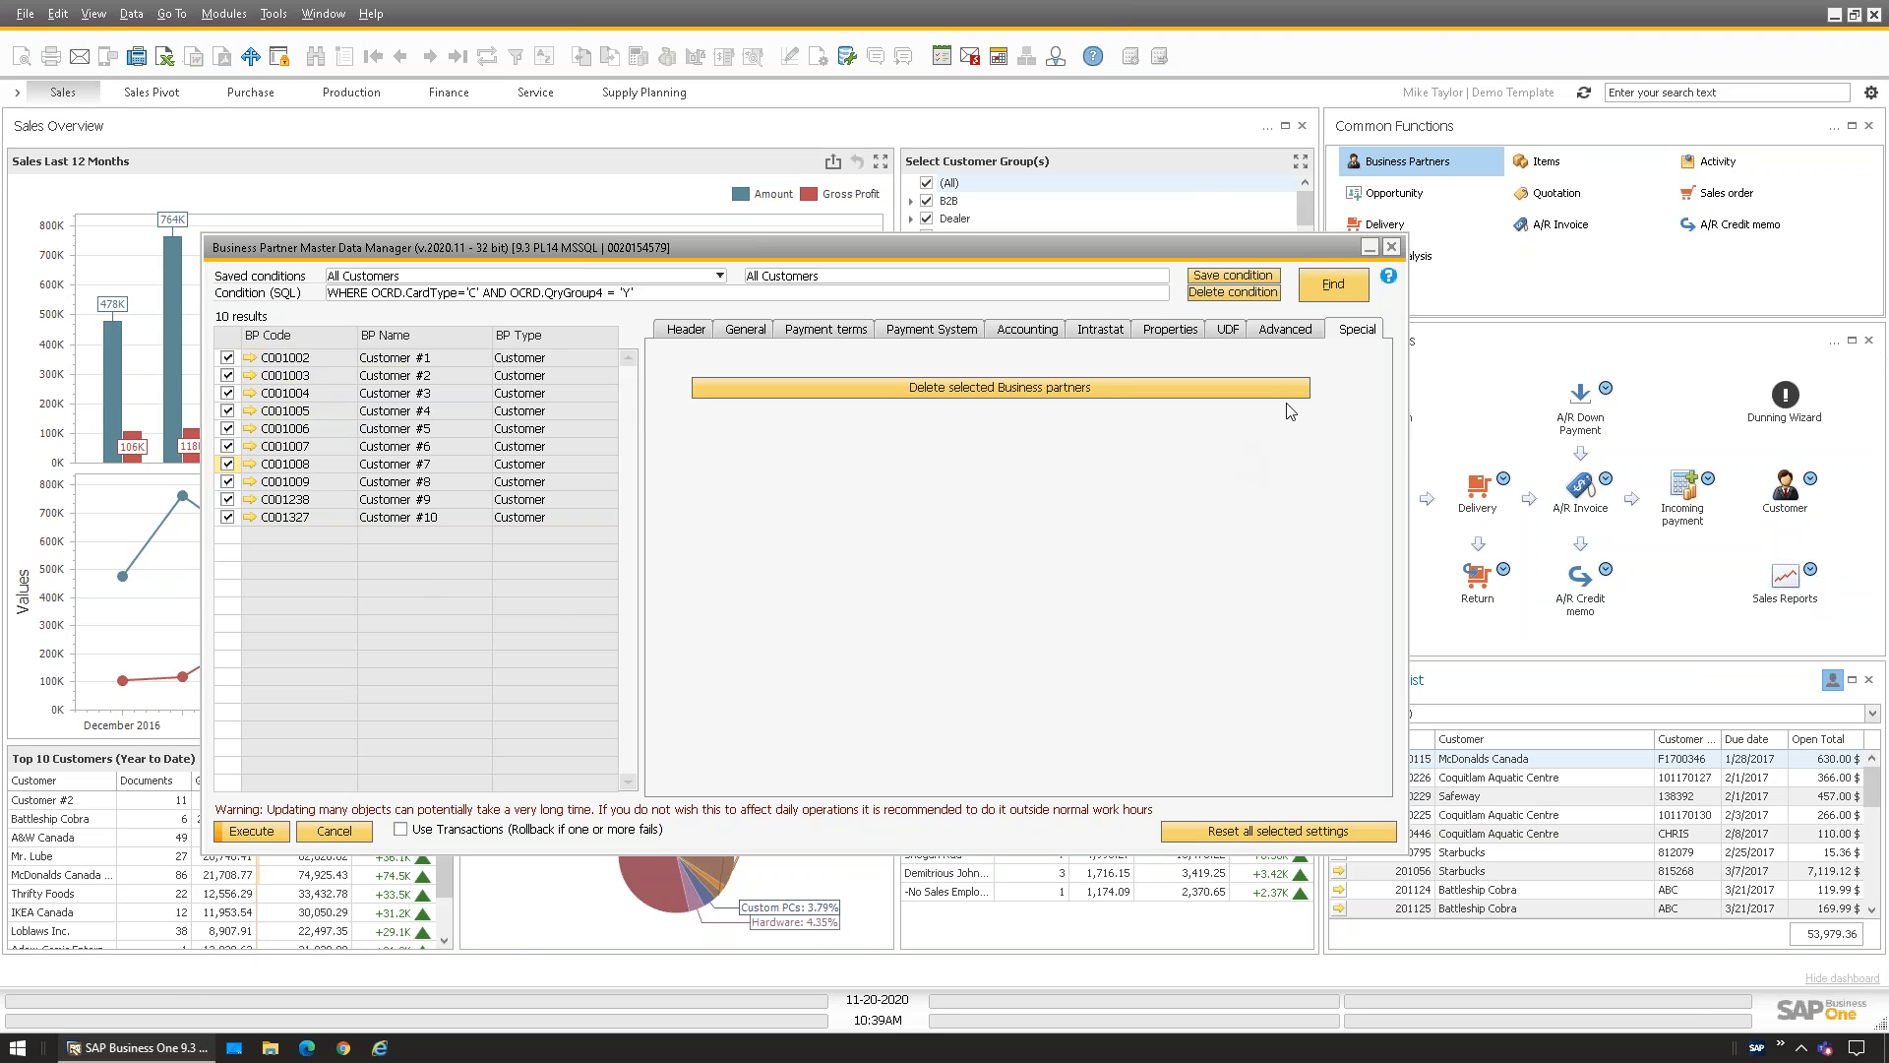
# Revisit the UDF fields and the InvoiceOnShipment value, then return to the Advanced property list
pyautogui.click(1228, 332)
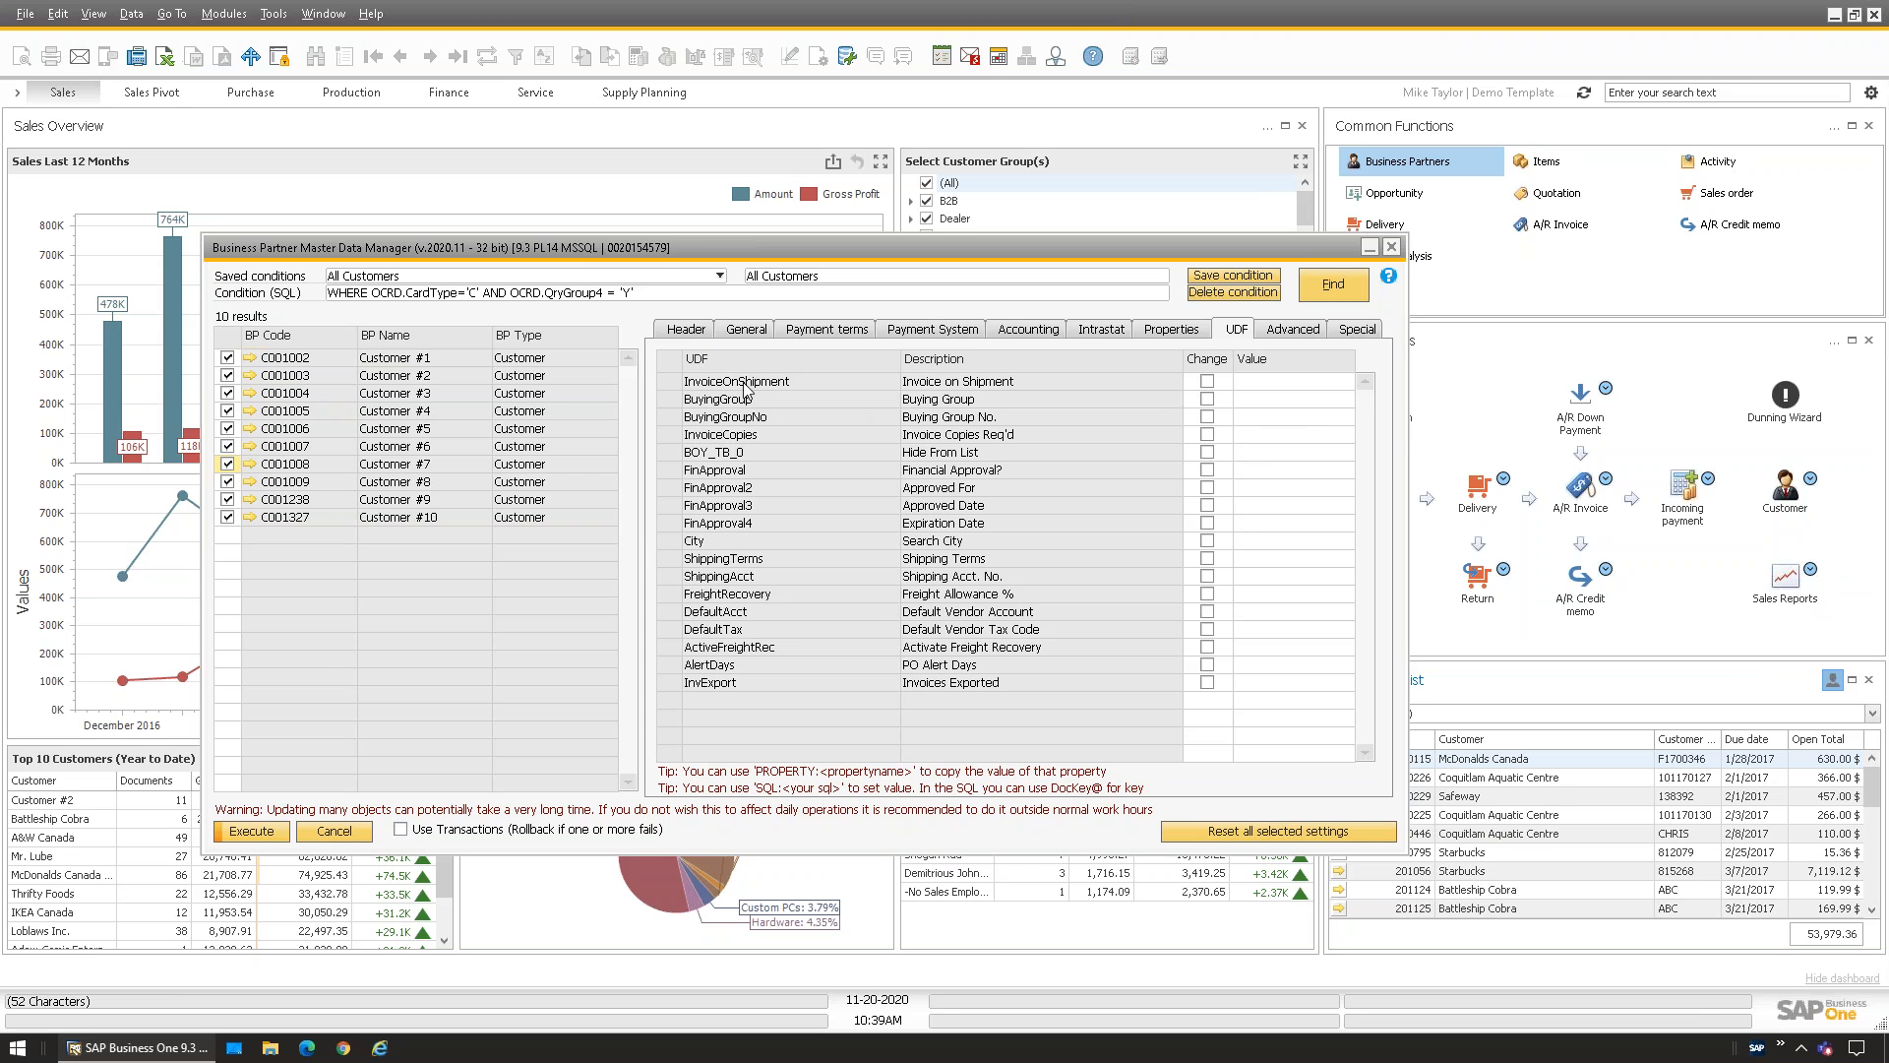
pyautogui.click(1269, 382)
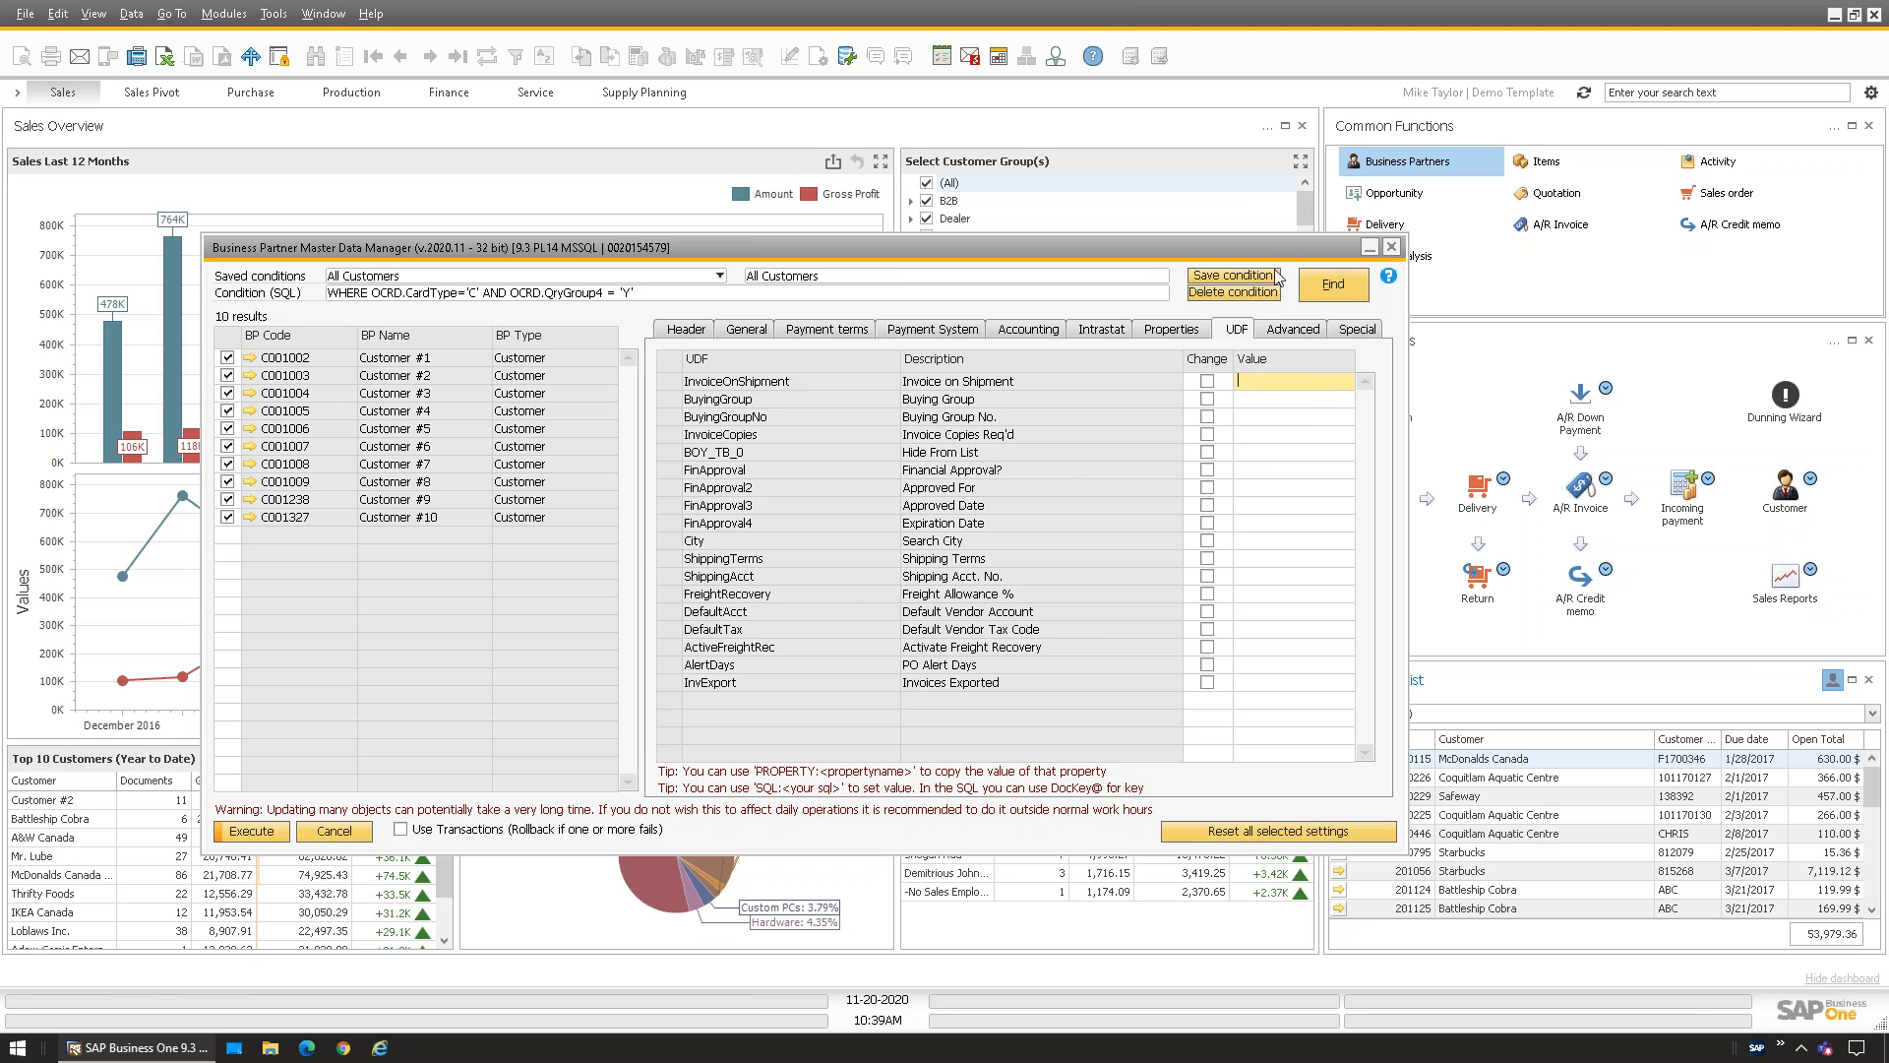
pyautogui.click(1279, 335)
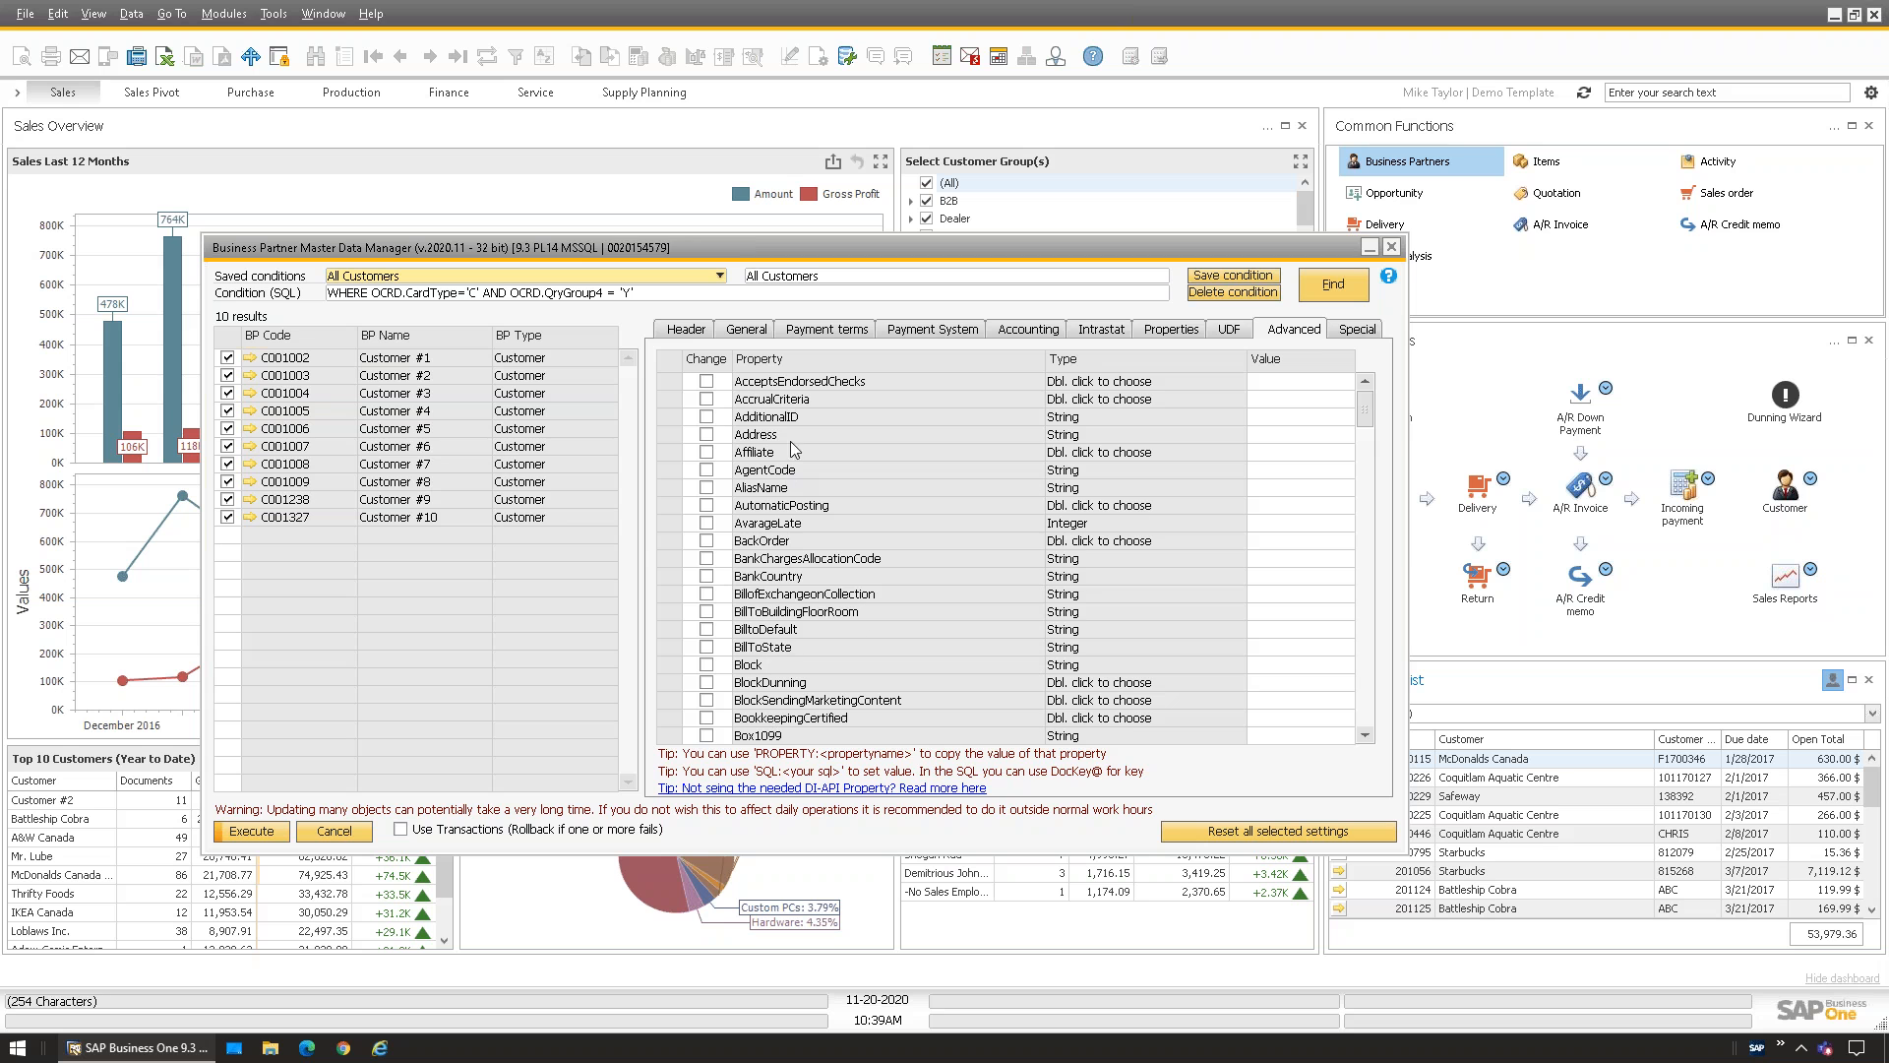
# Scroll the whole Advanced grid, checking DeductionValidUntil, then show the Payment terms fields
pyautogui.scroll(-3, 1378, 450)
pyautogui.scroll(-5, 1377, 450)
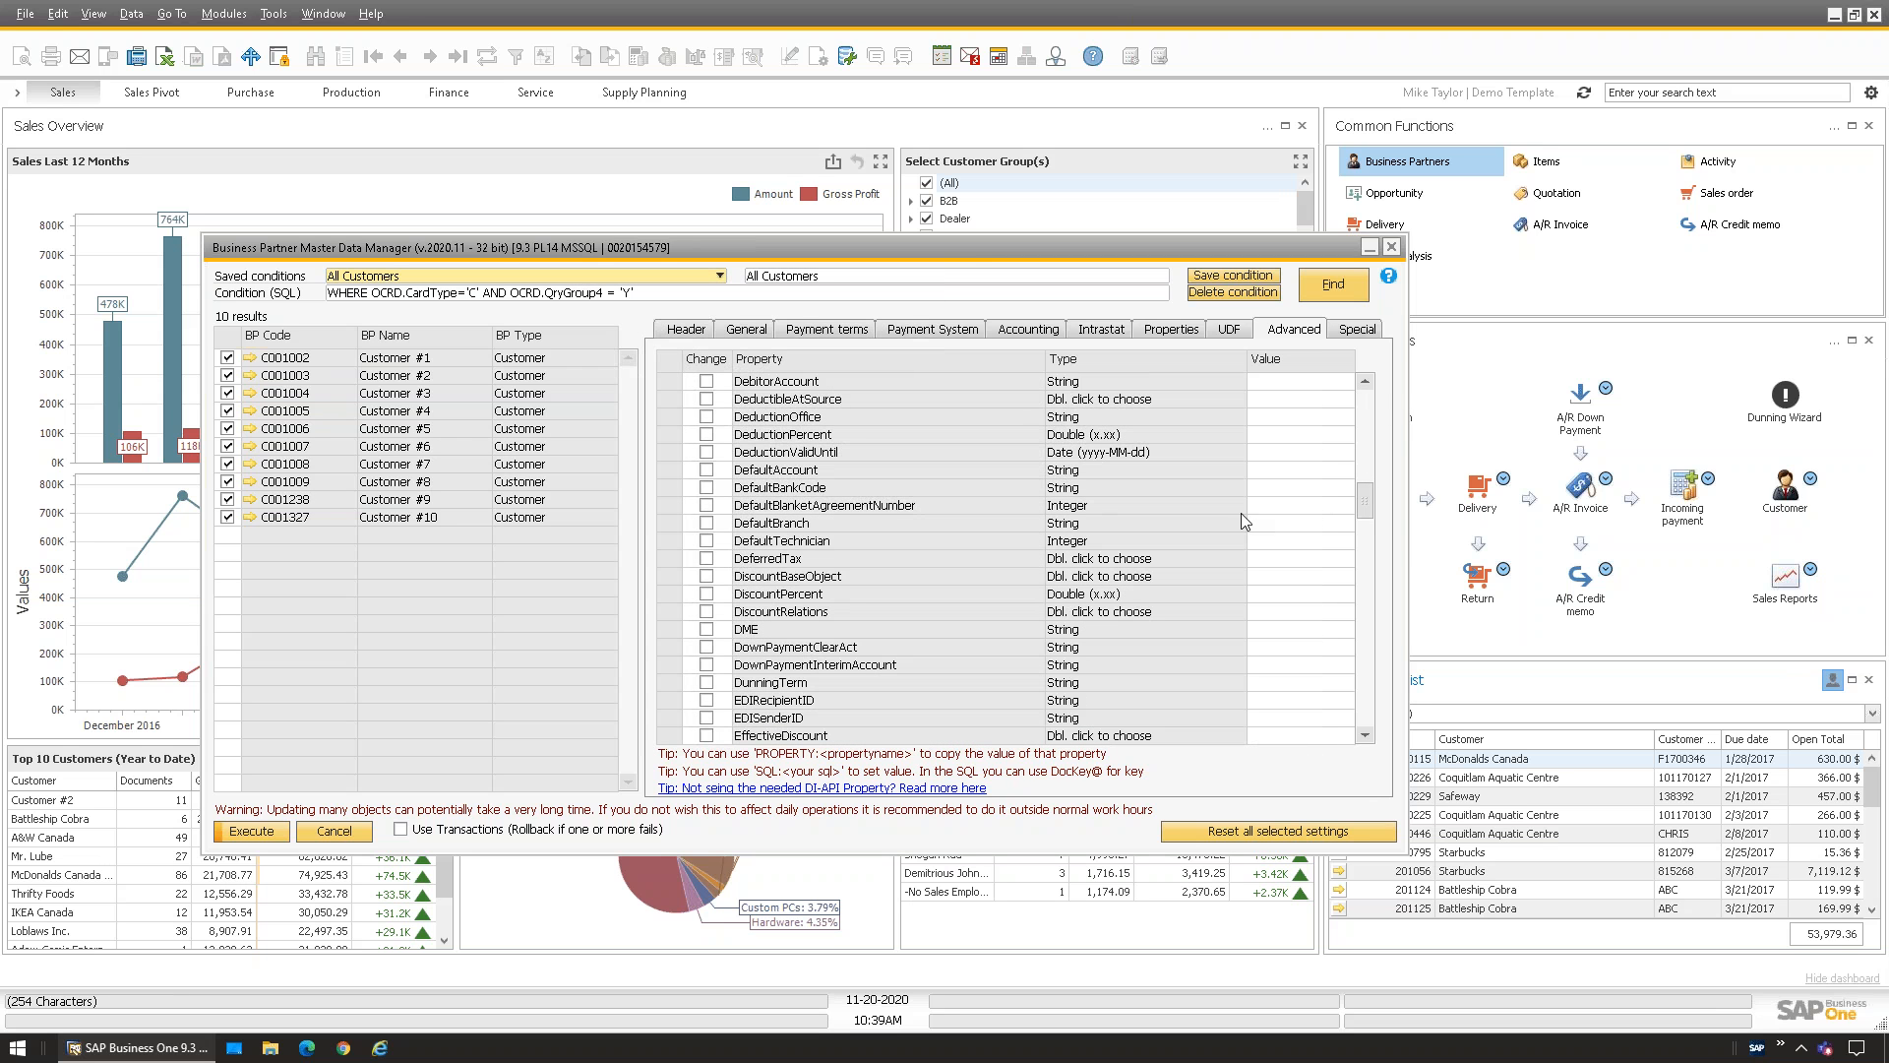
pyautogui.click(1289, 452)
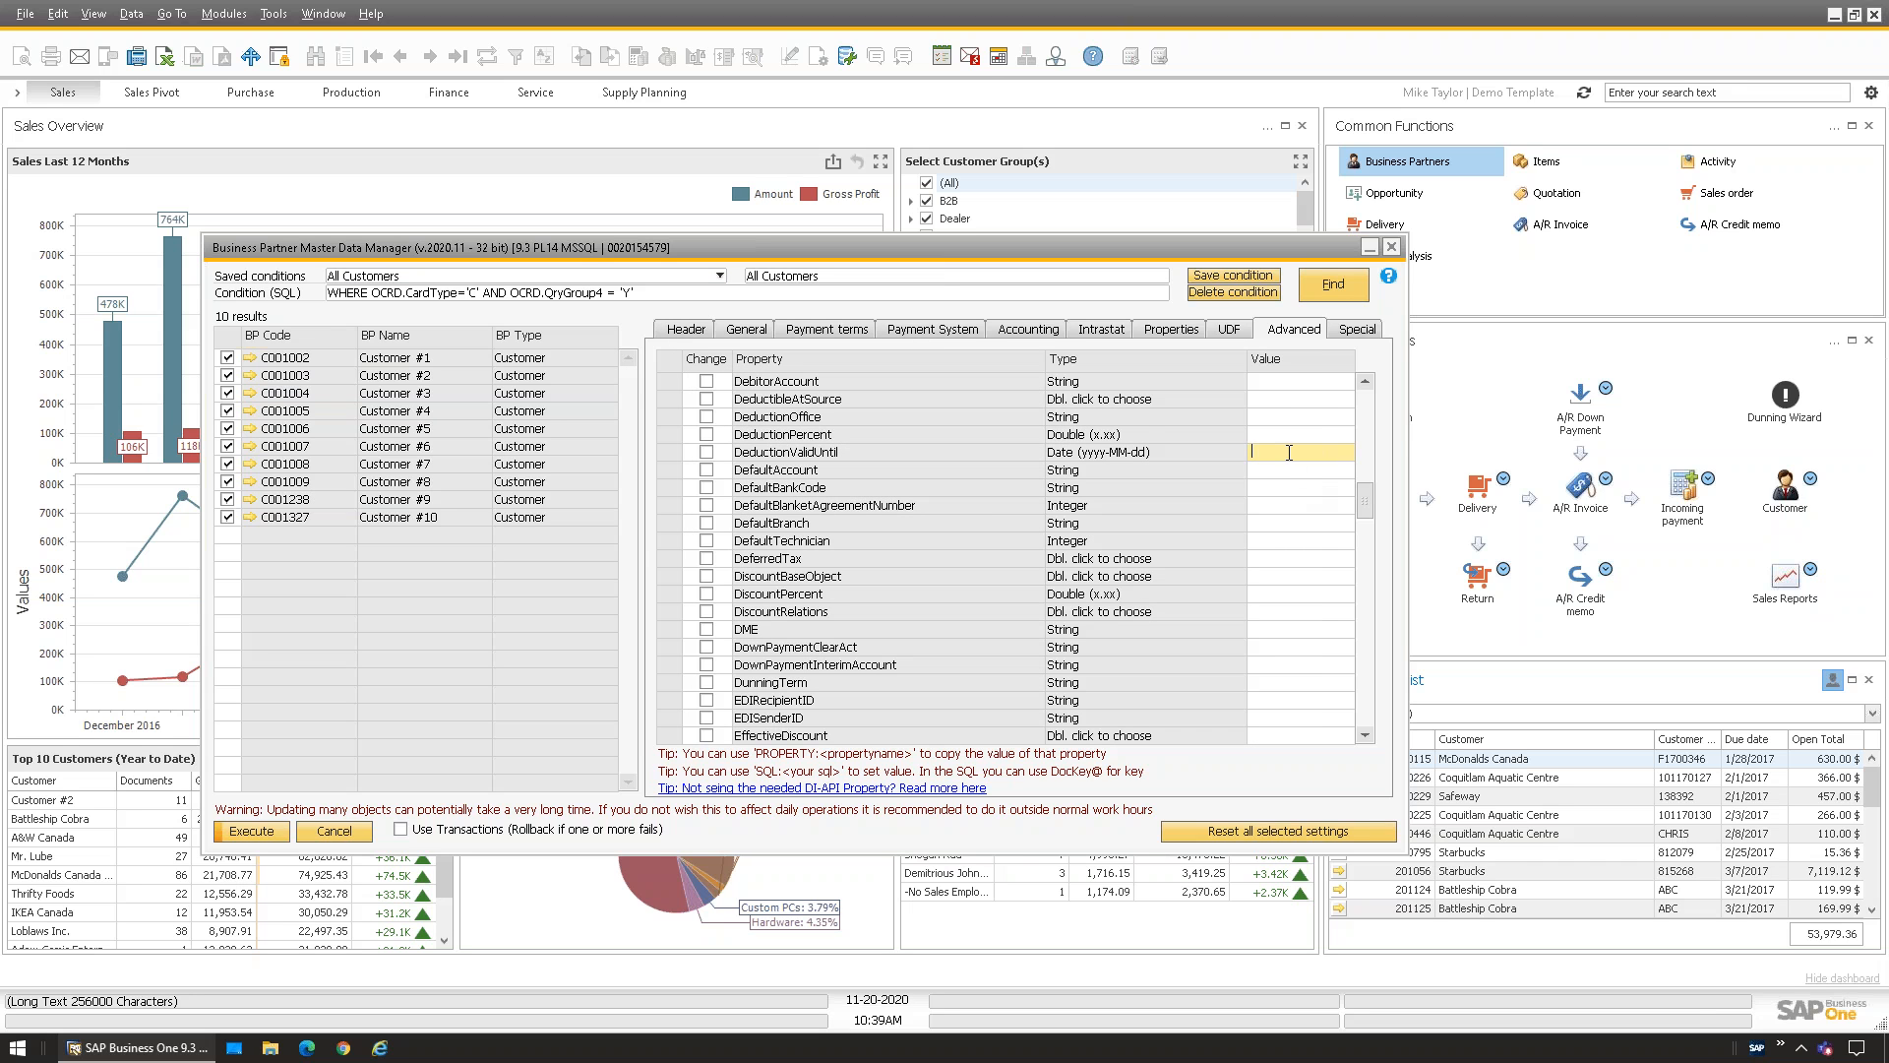
pyautogui.scroll(-3, 1368, 549)
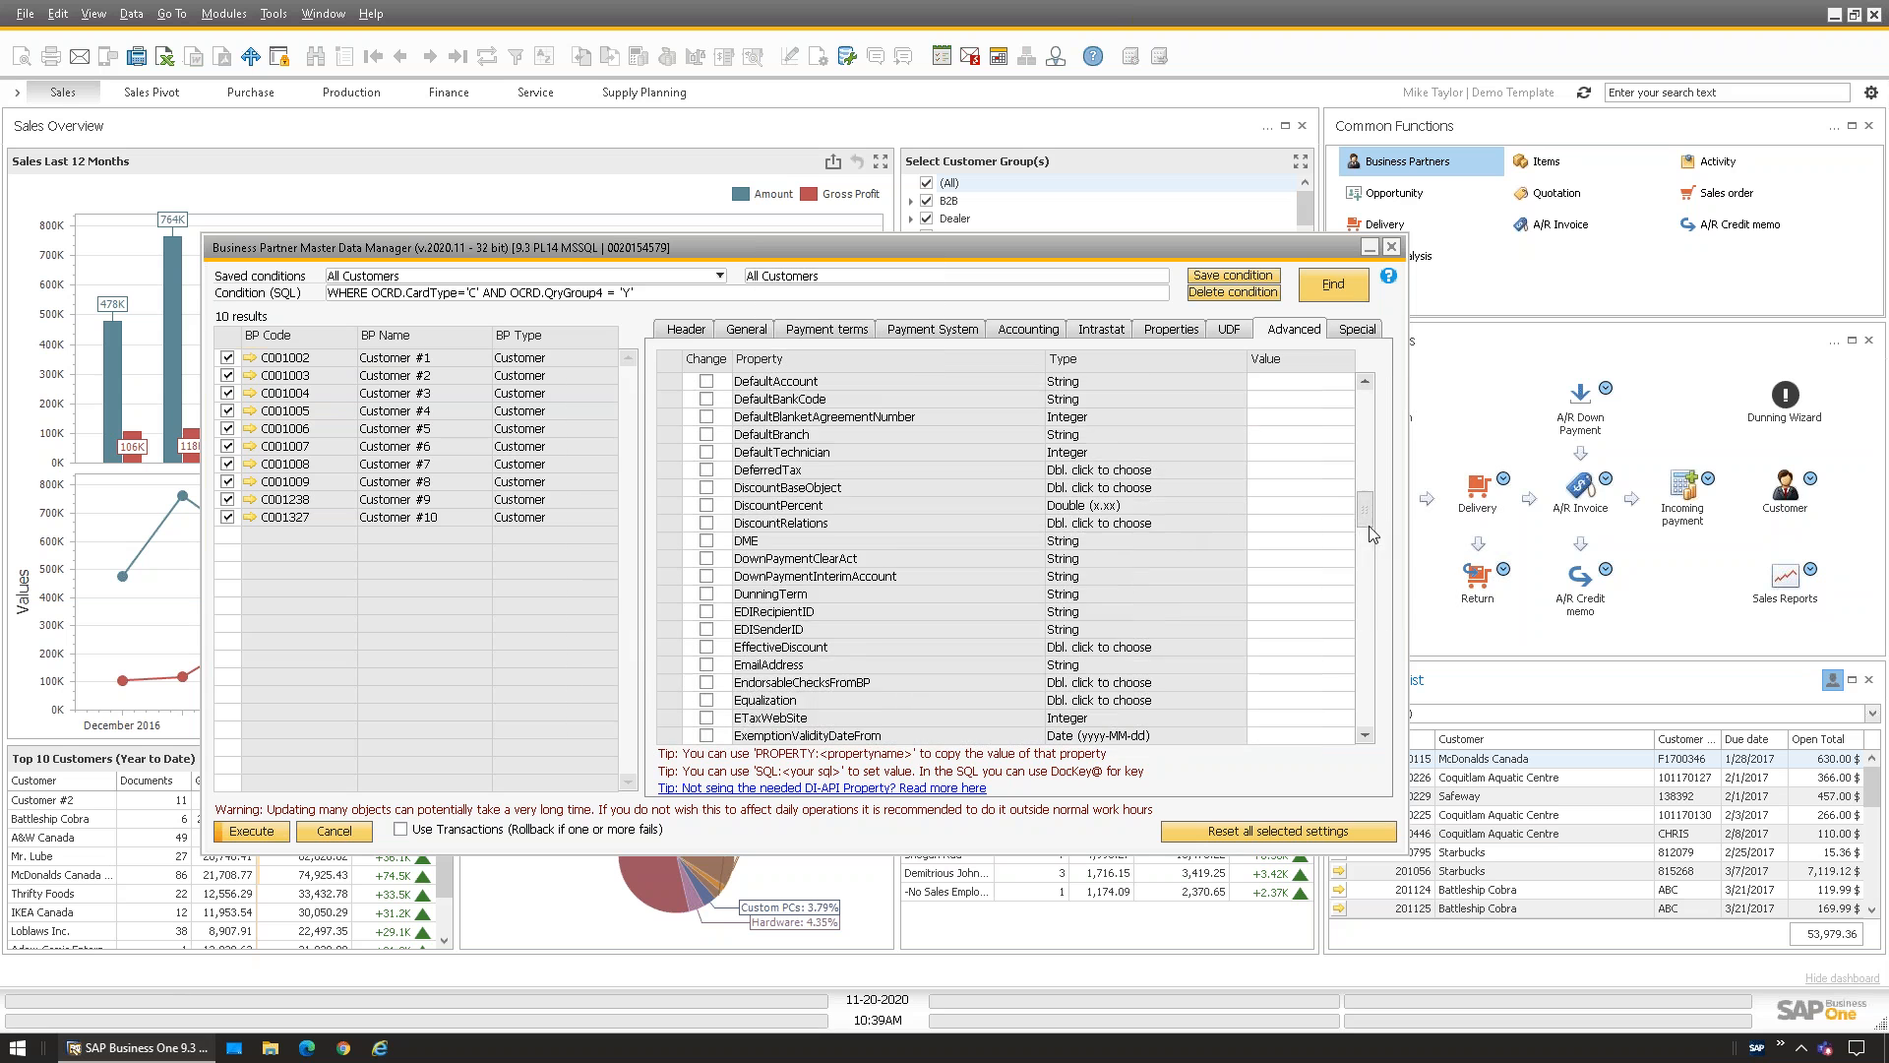
pyautogui.scroll(-10, 1368, 549)
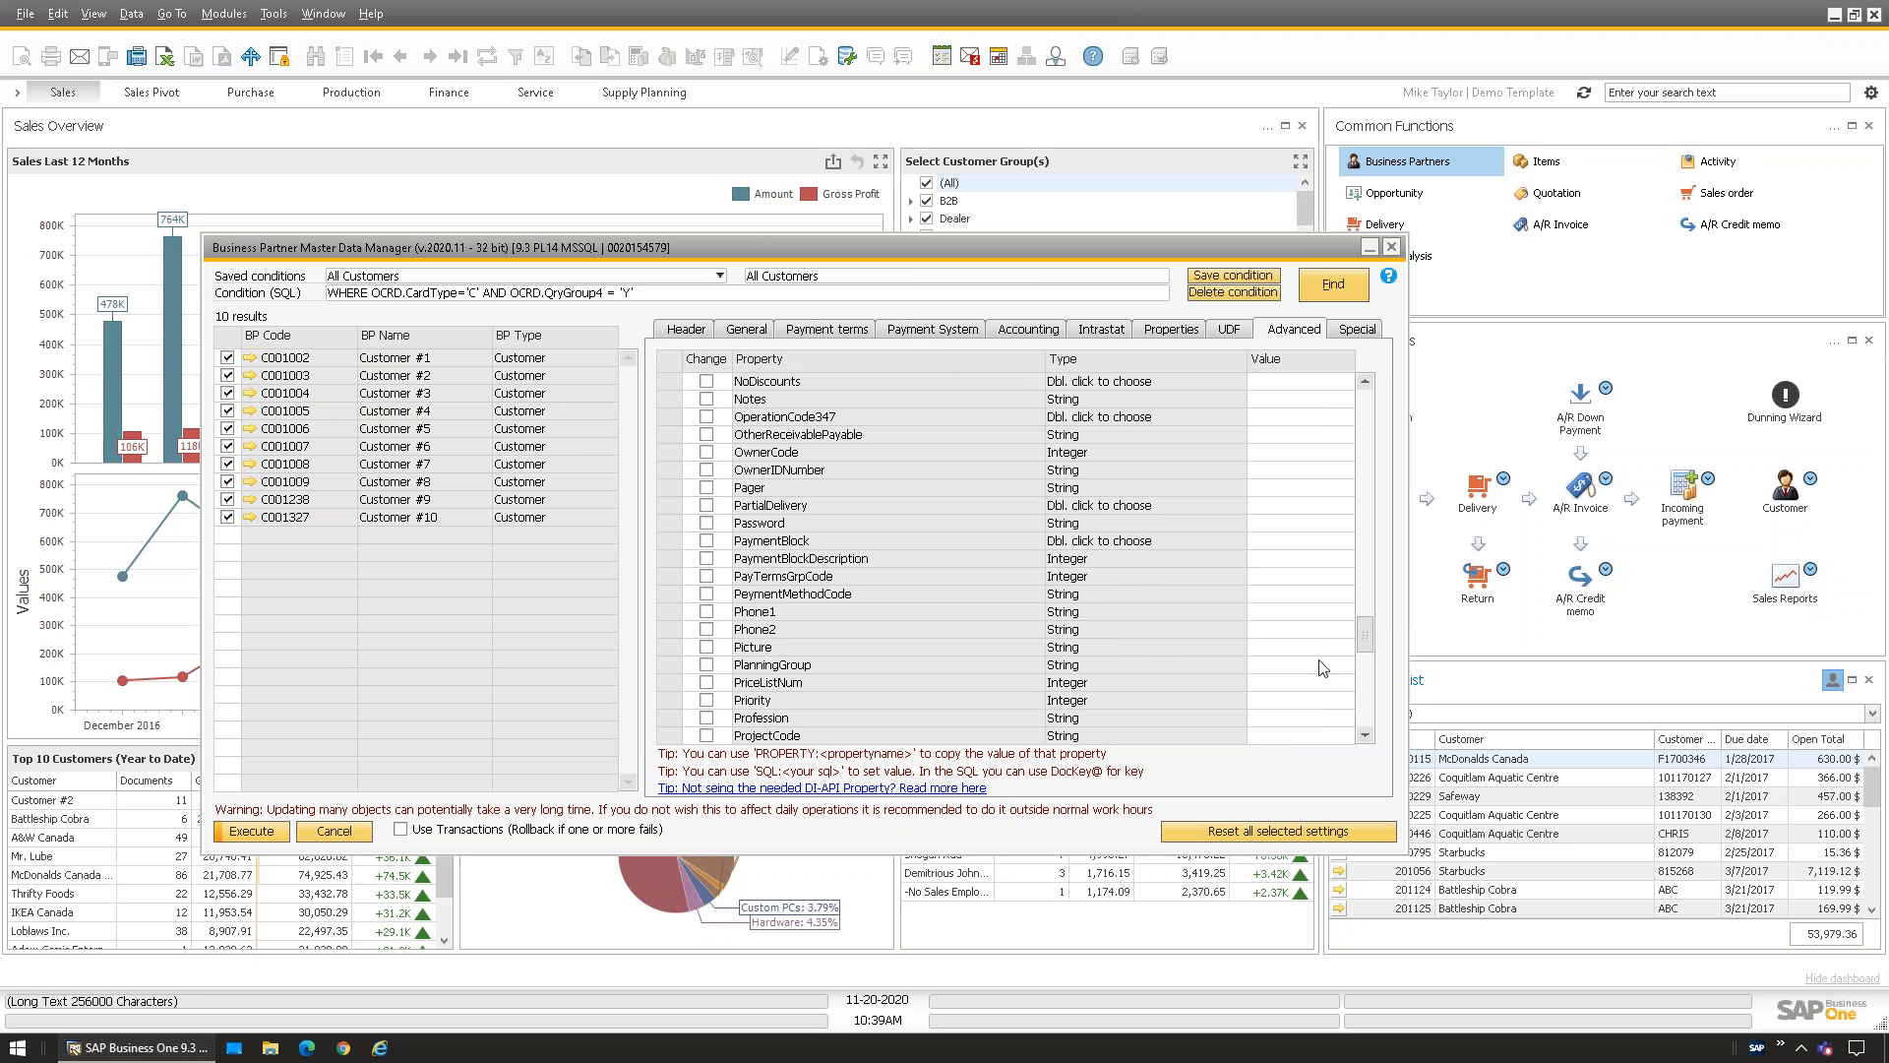
pyautogui.moveTo(1365, 630); pyautogui.dragTo(1365, 399)
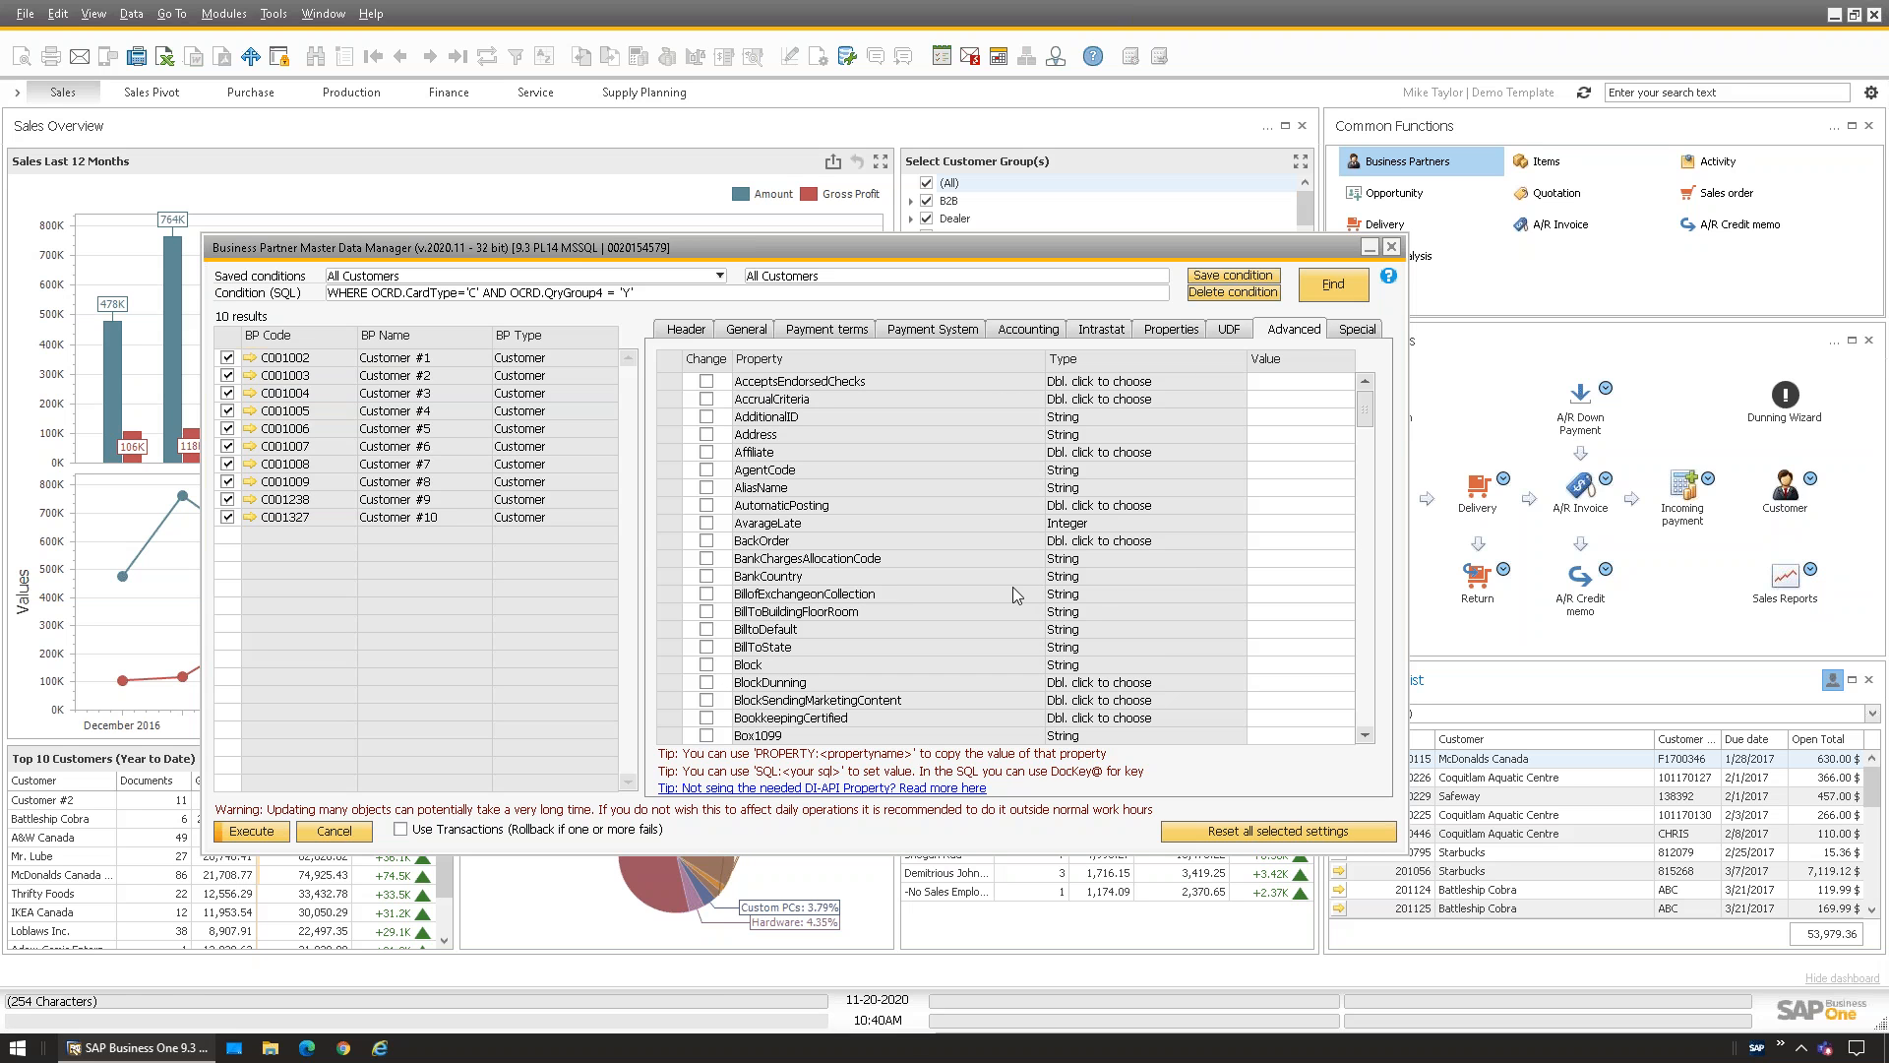
pyautogui.moveTo(1367, 408); pyautogui.dragTo(1368, 496)
pyautogui.moveTo(1372, 593); pyautogui.dragTo(1375, 633)
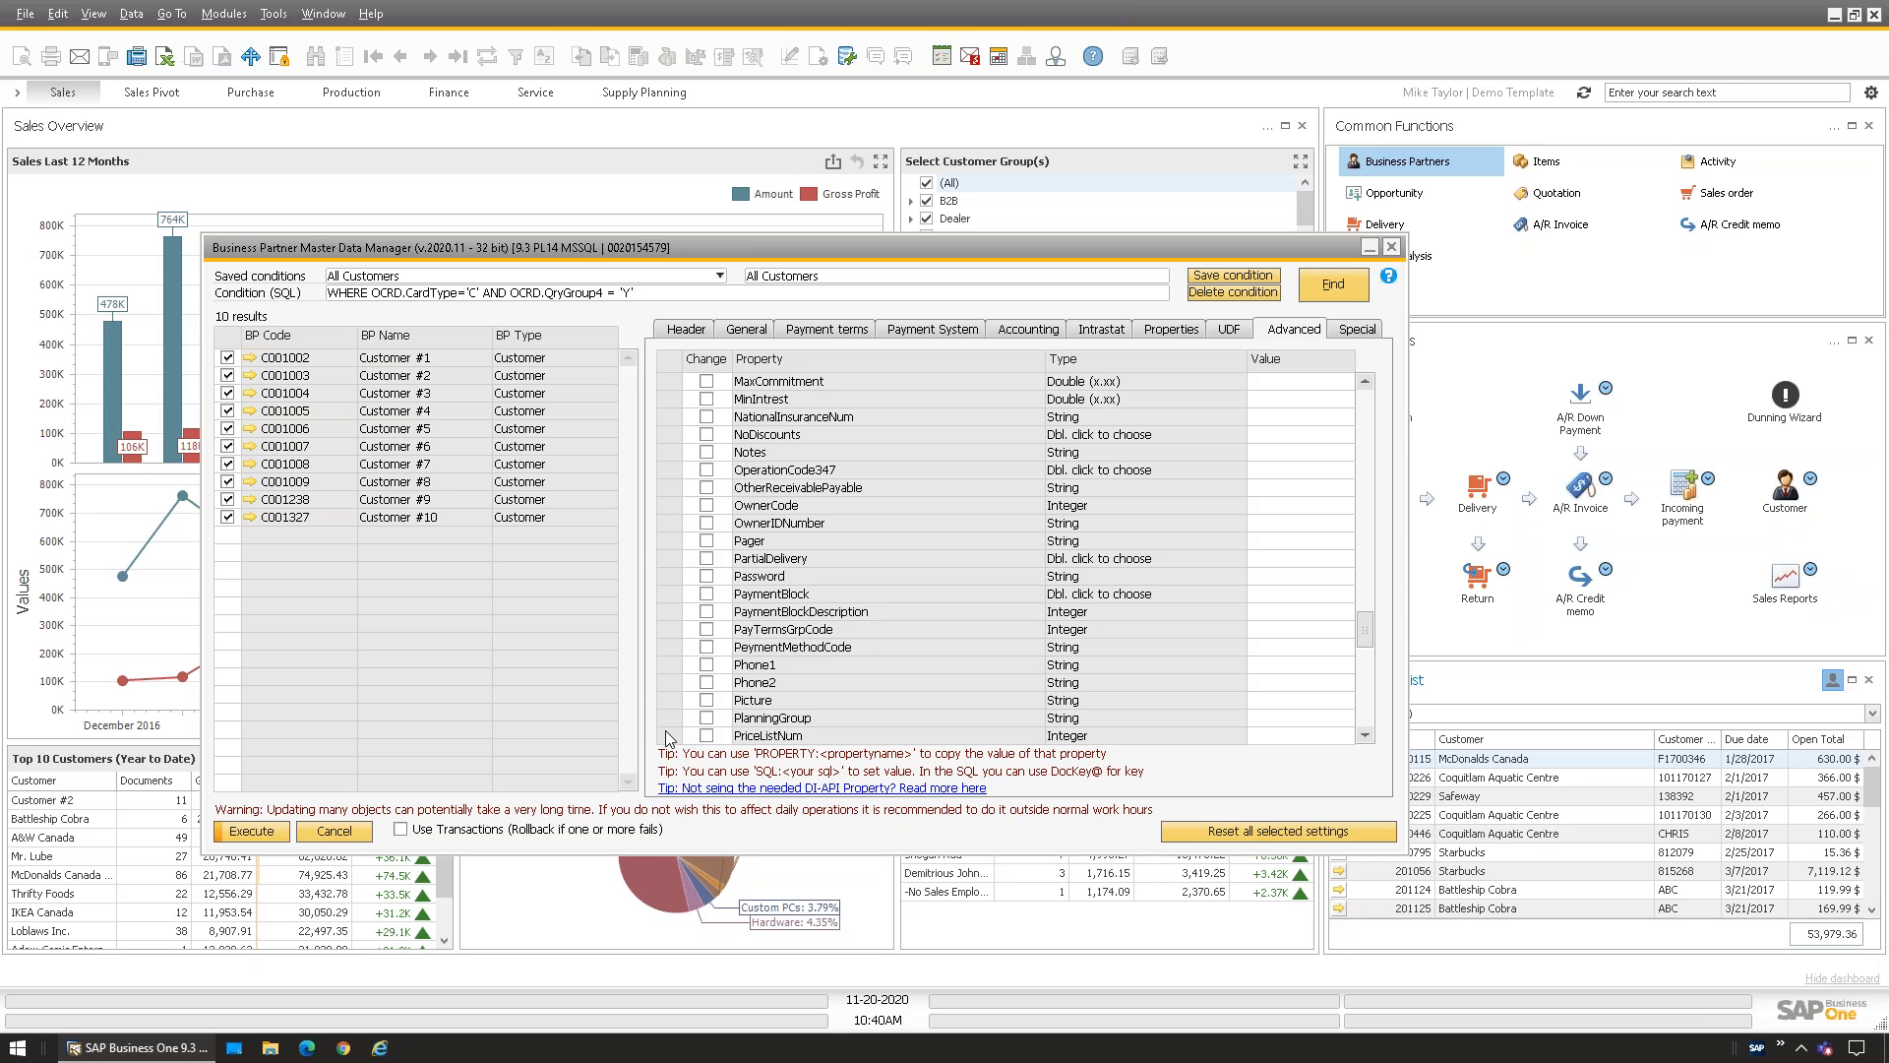
pyautogui.moveTo(1365, 635); pyautogui.dragTo(1372, 388)
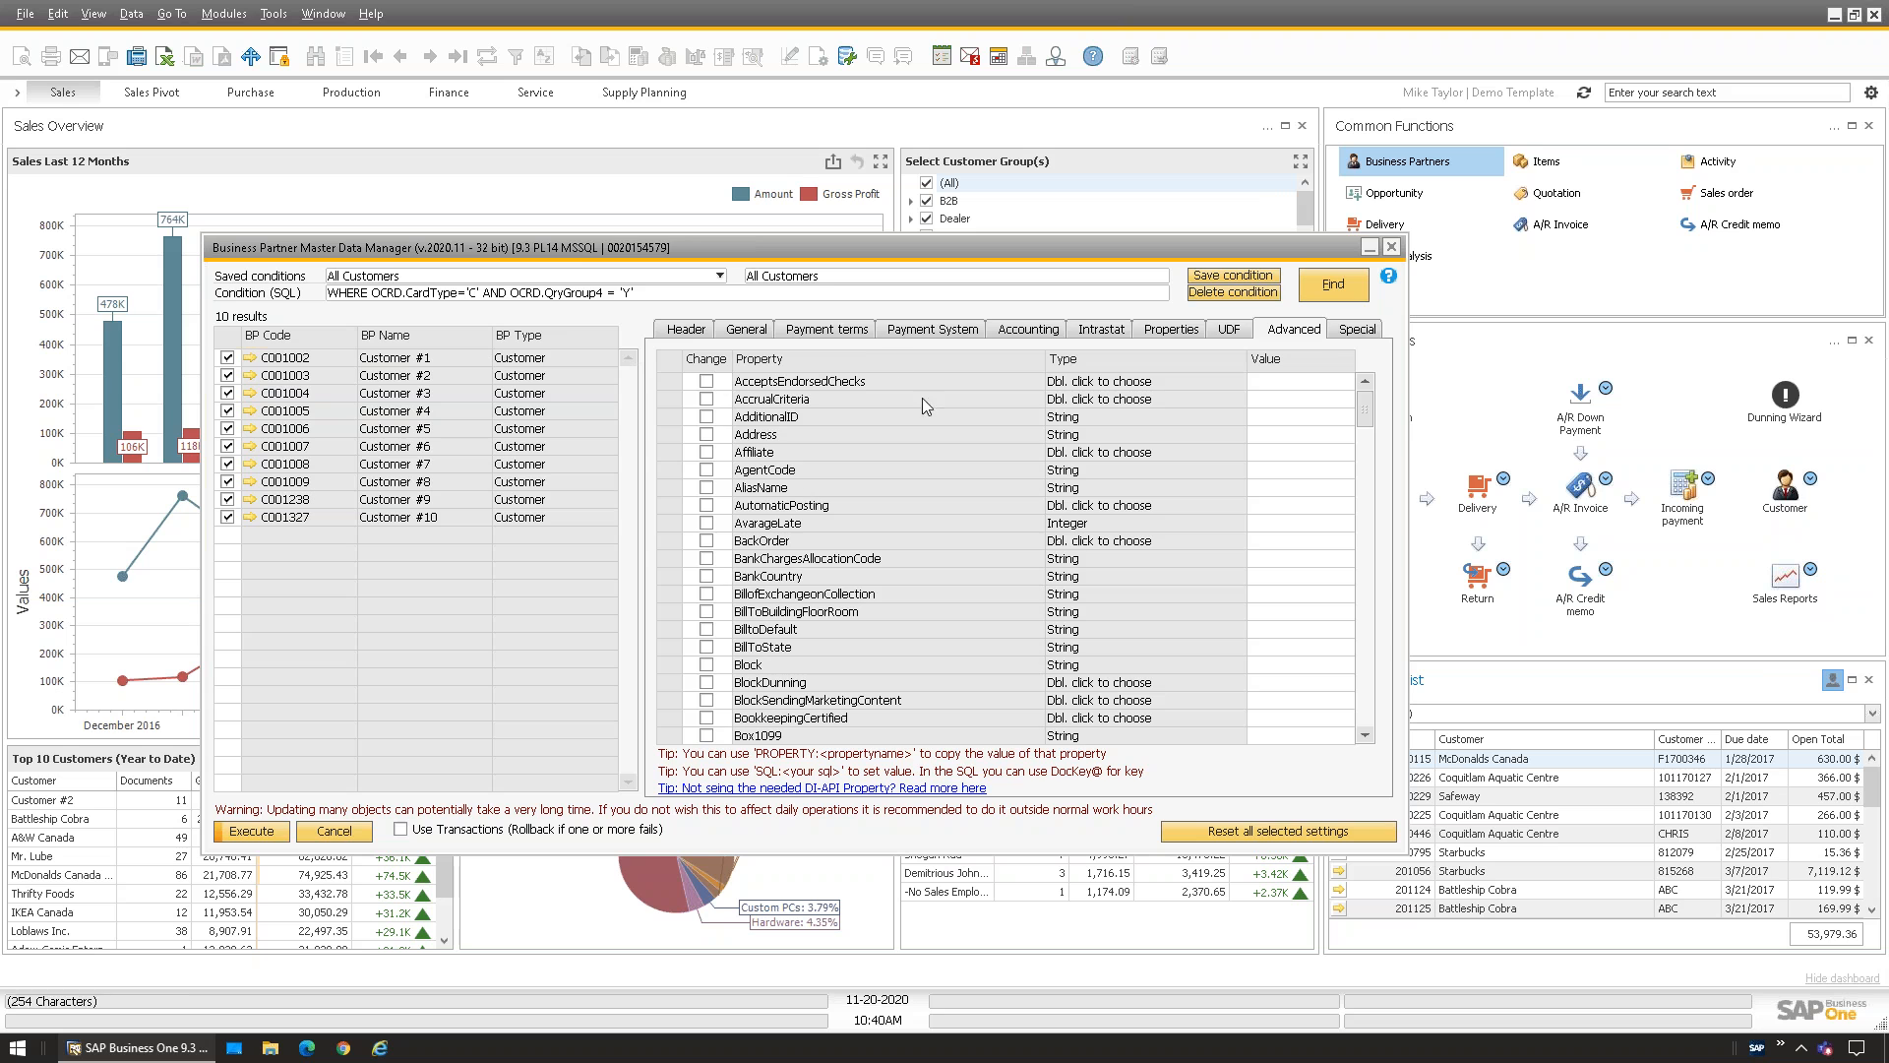
pyautogui.click(839, 335)
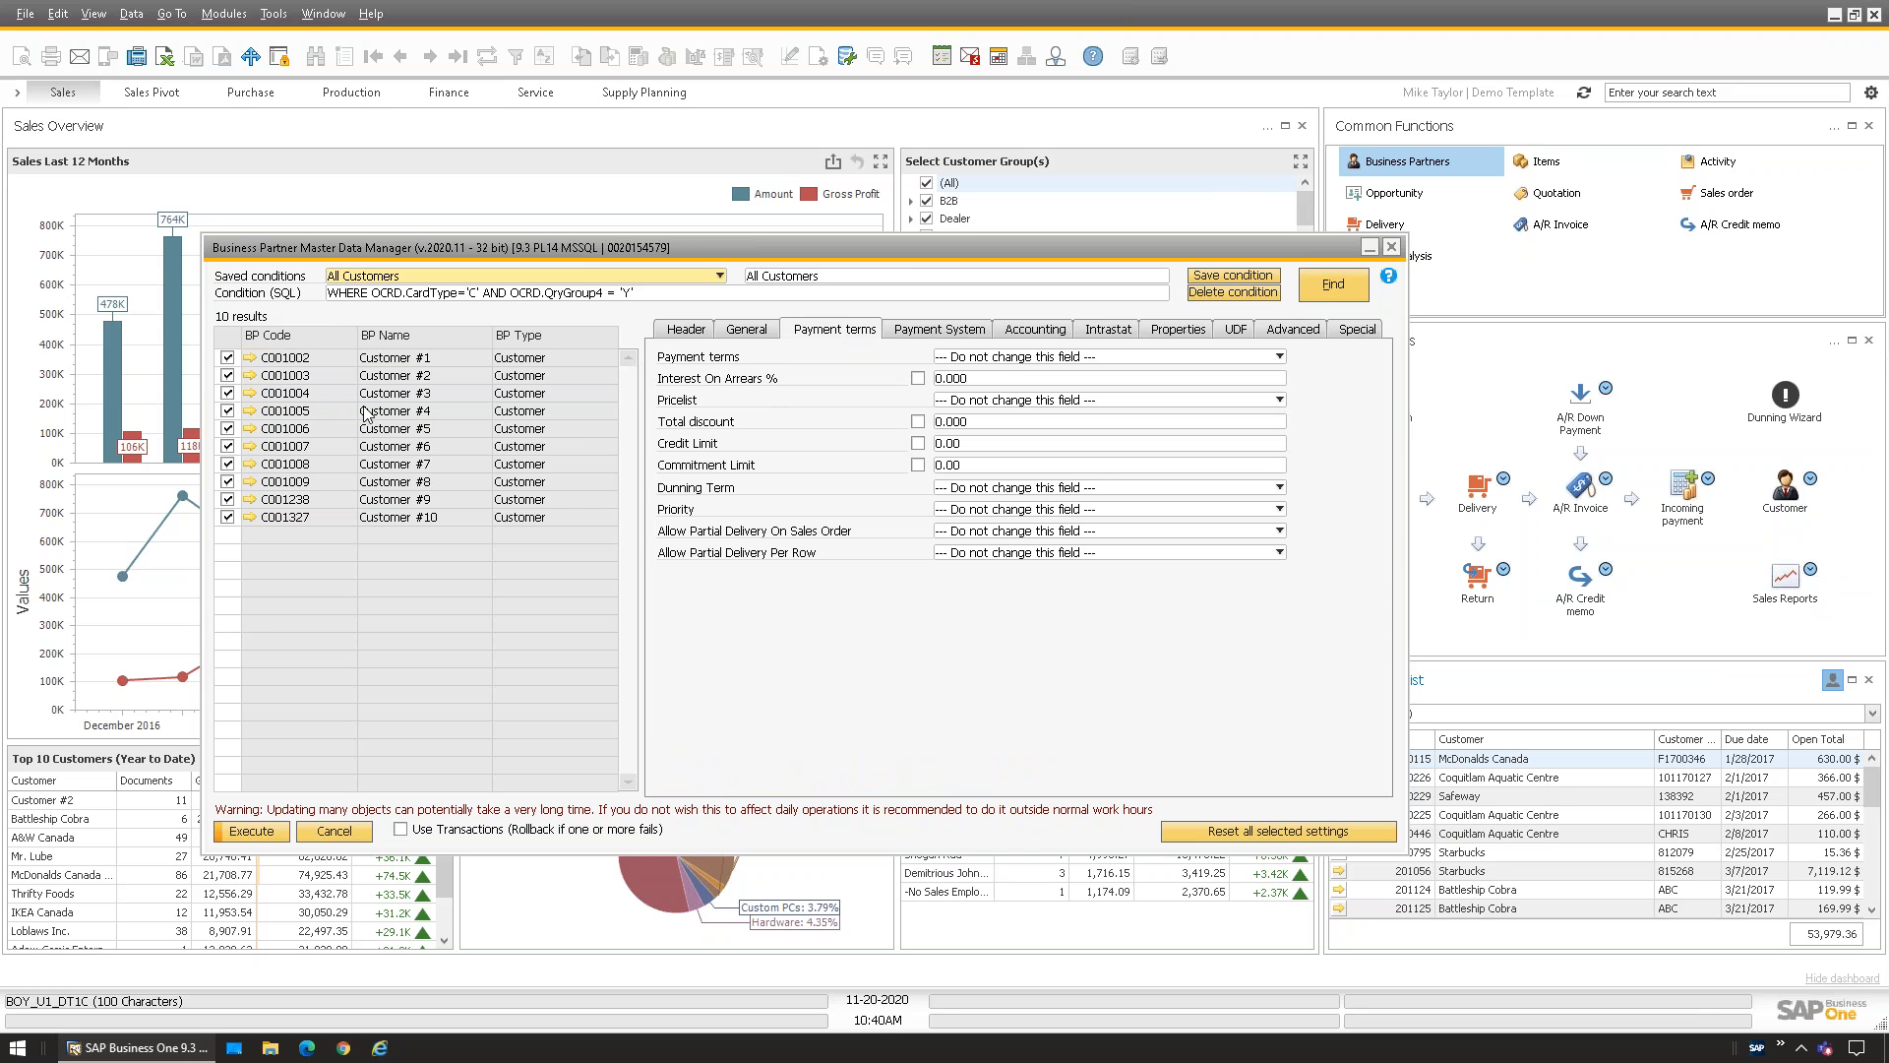
# Set Payment terms to Net 30 and execute the update, confirming for the 10 customers
pyautogui.click(973, 358)
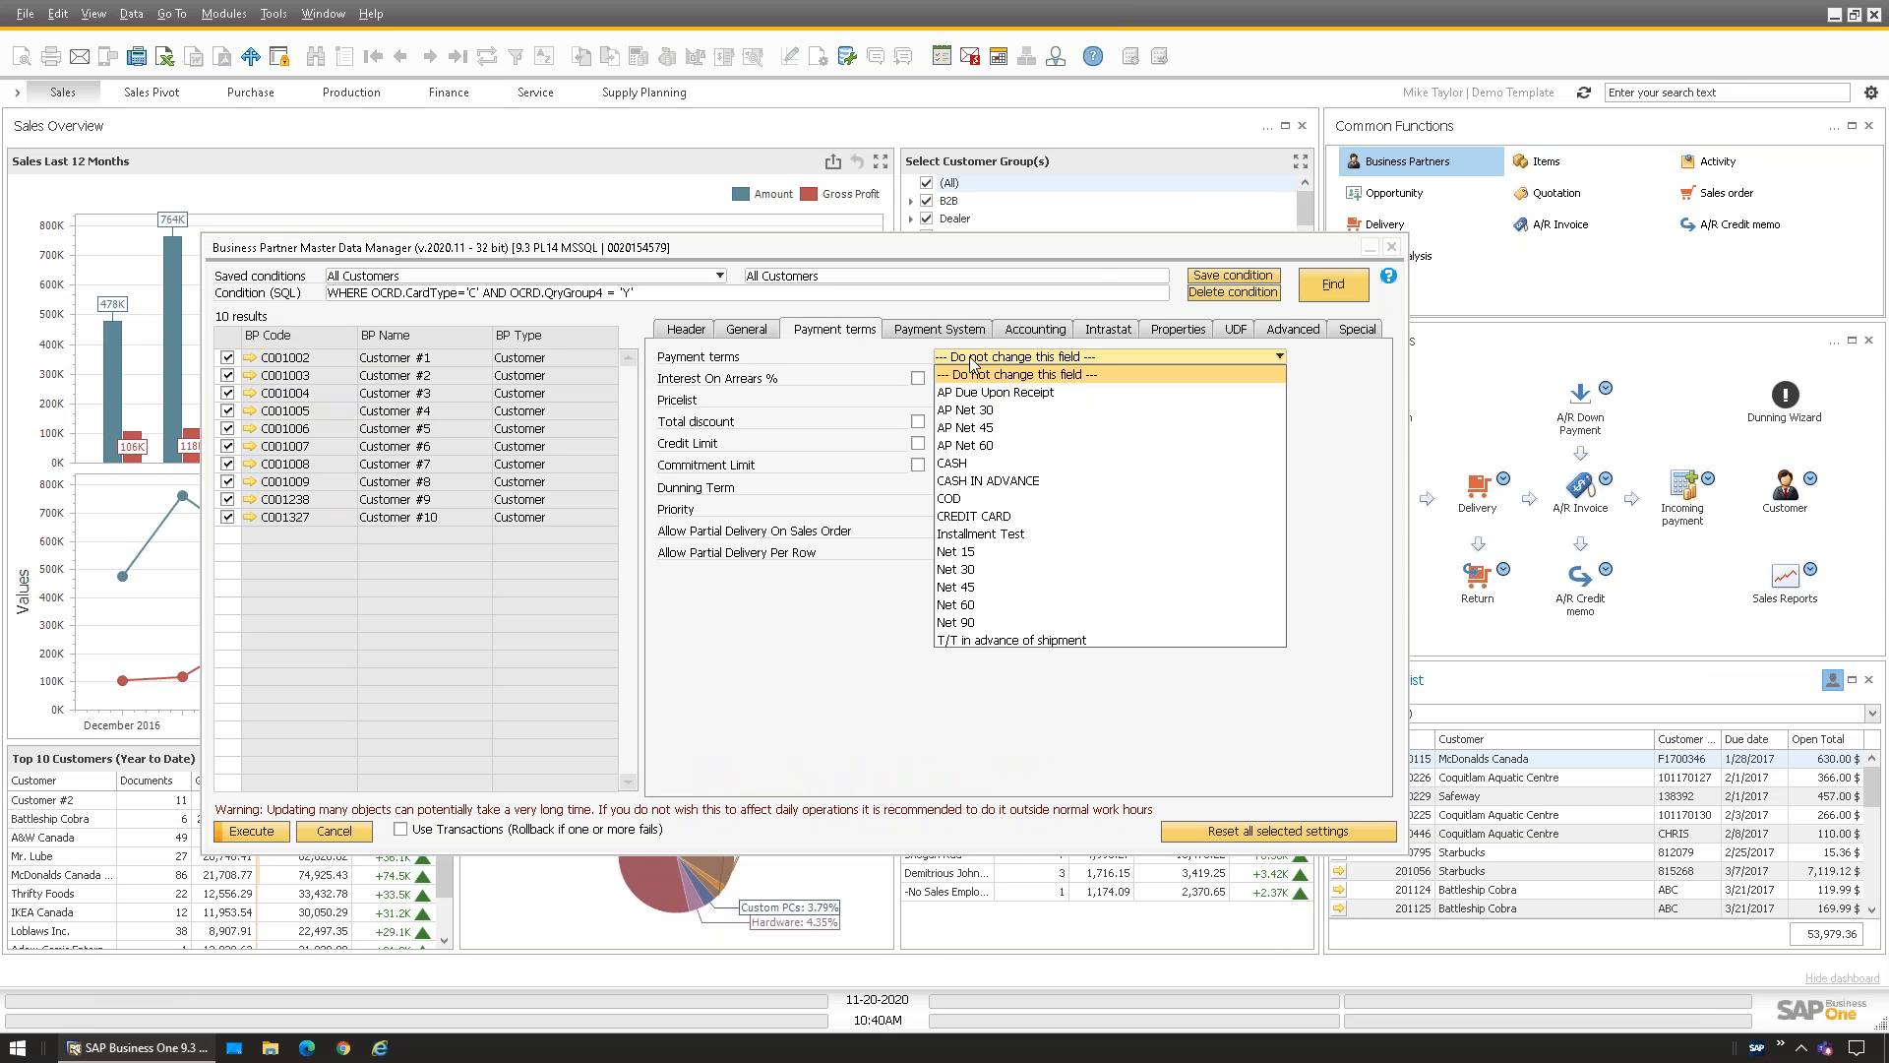
pyautogui.click(964, 569)
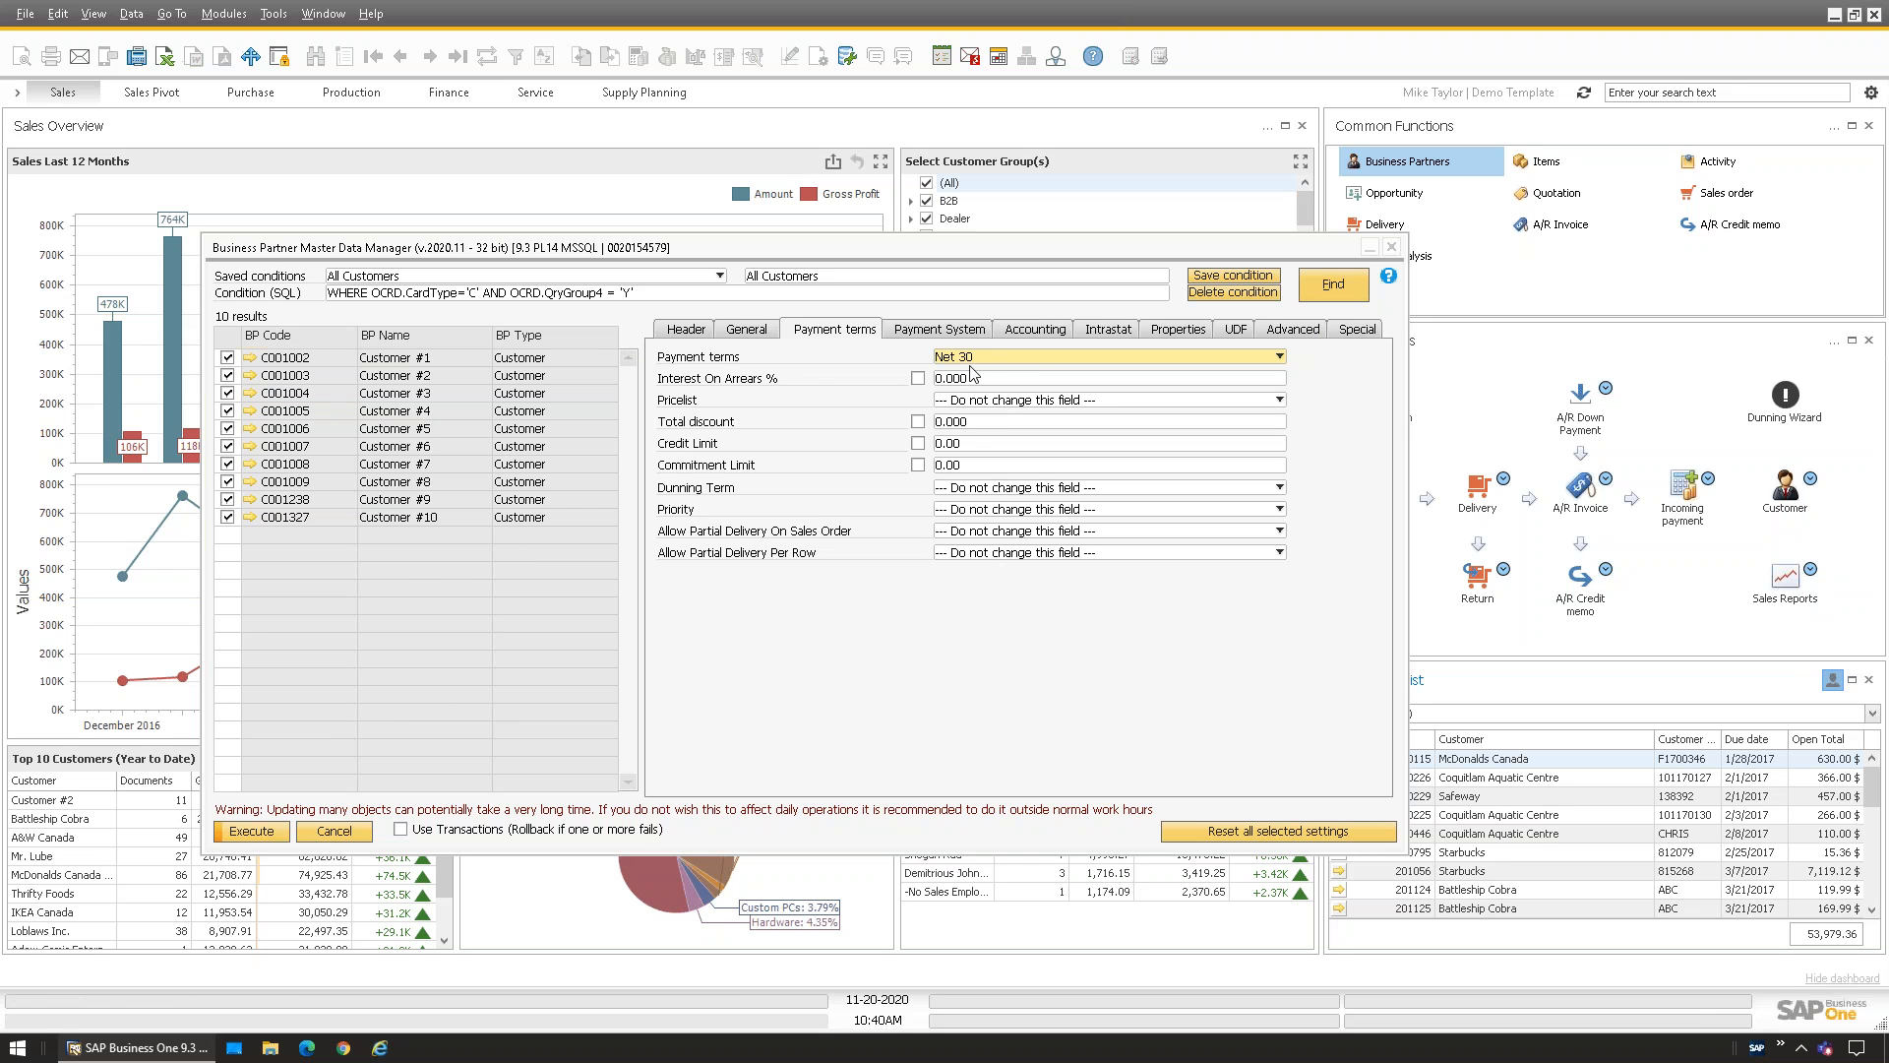
pyautogui.click(256, 835)
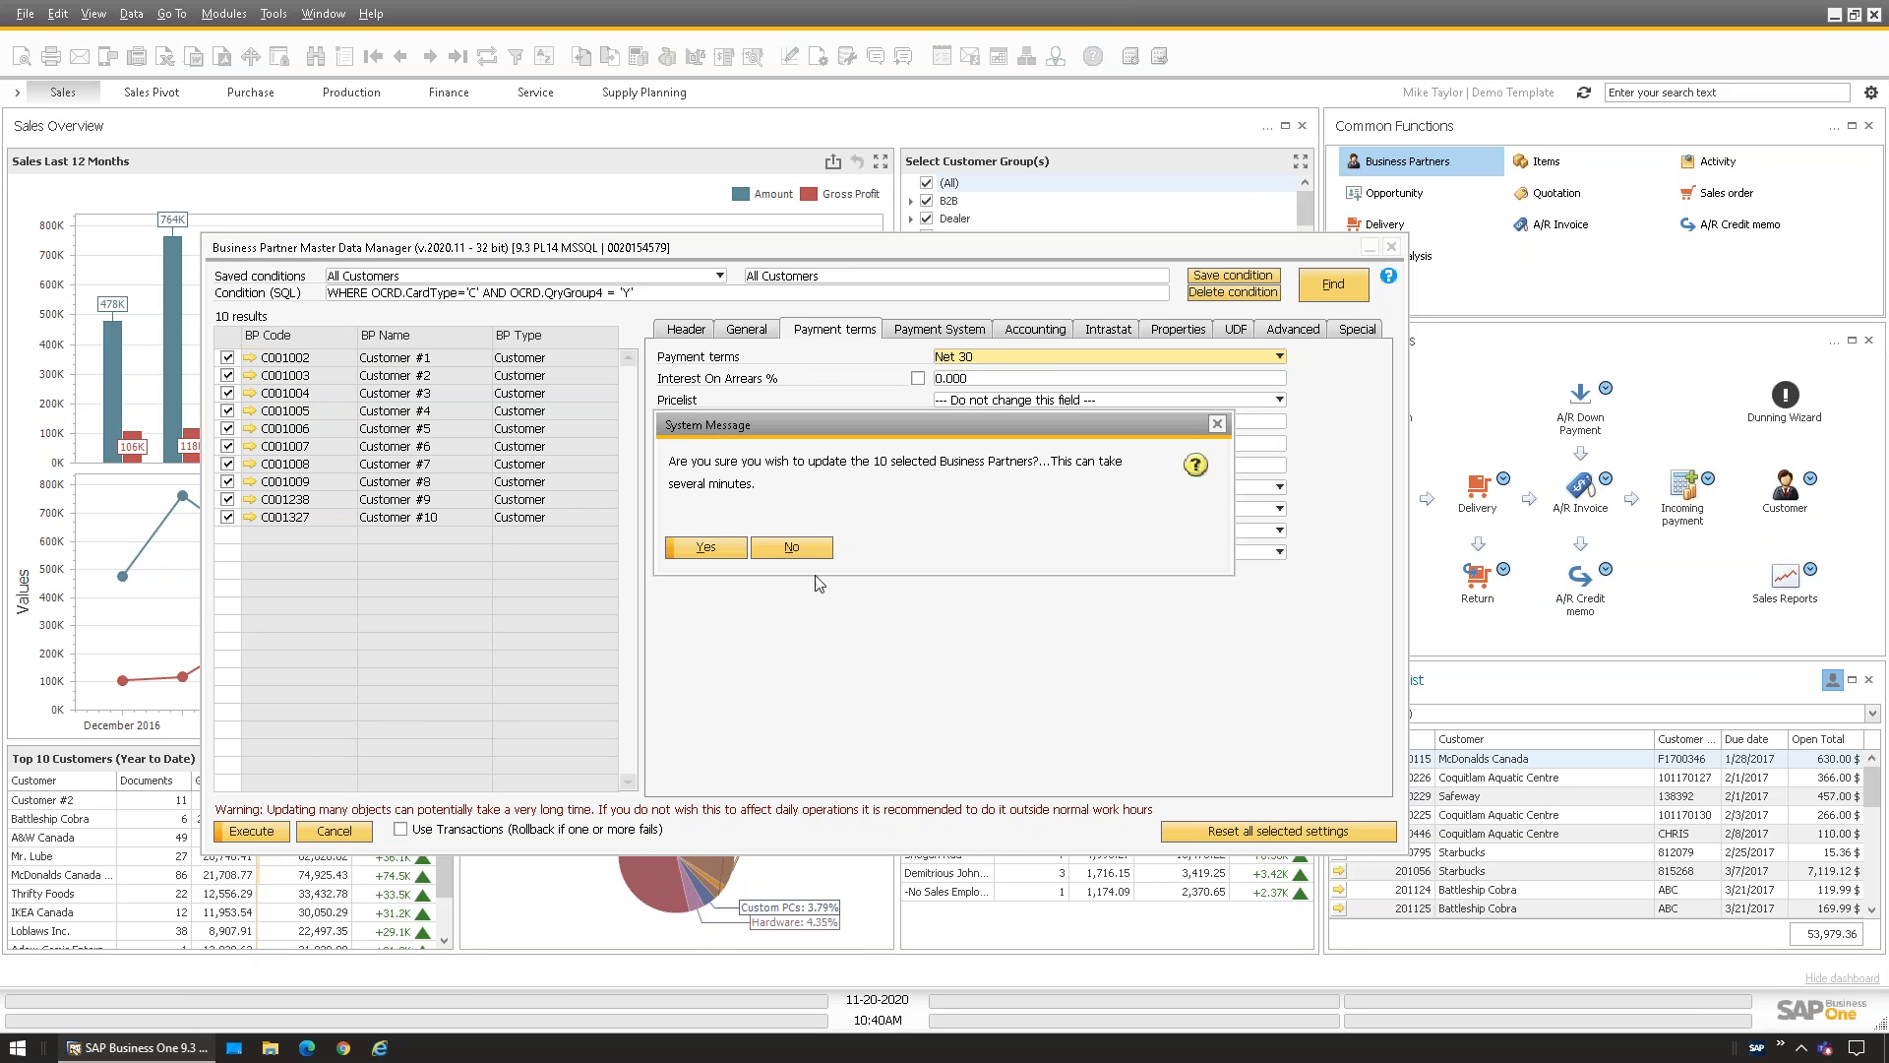
pyautogui.click(718, 548)
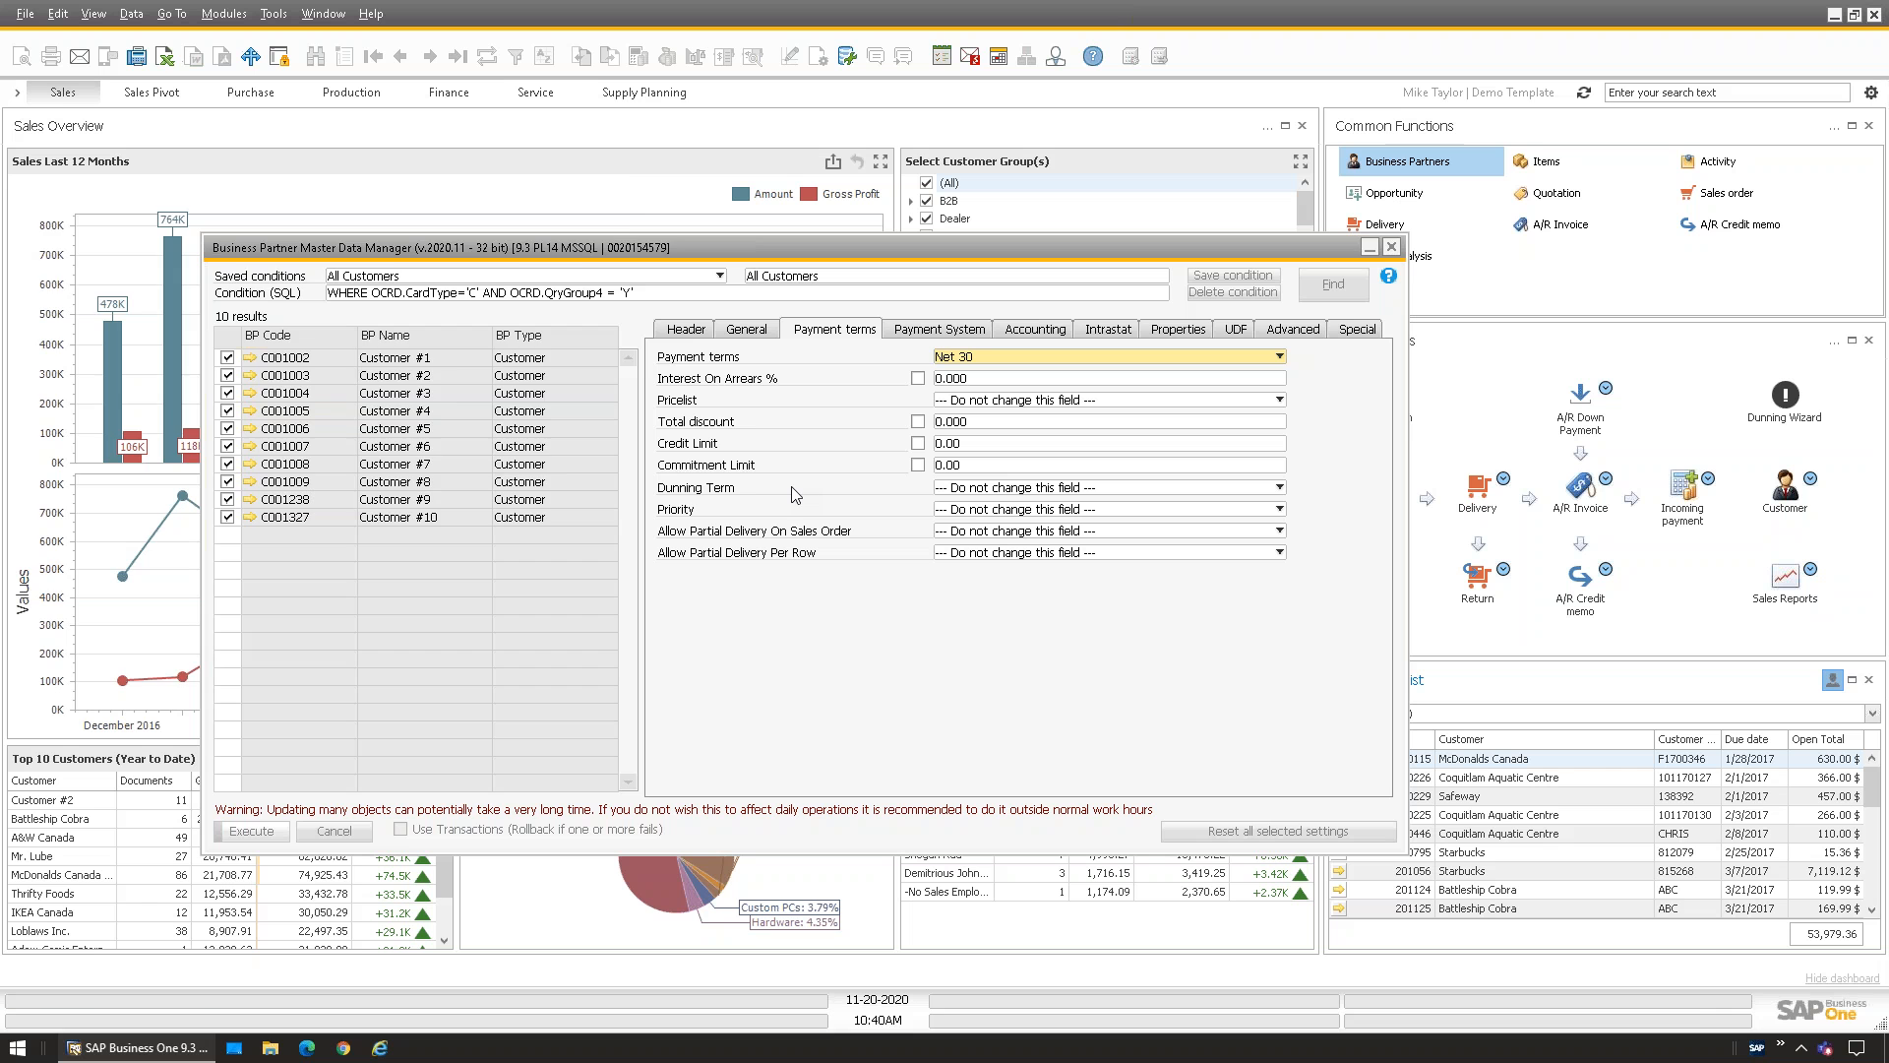
pyautogui.moveTo(428, 204); pyautogui.dragTo(1126, 409)
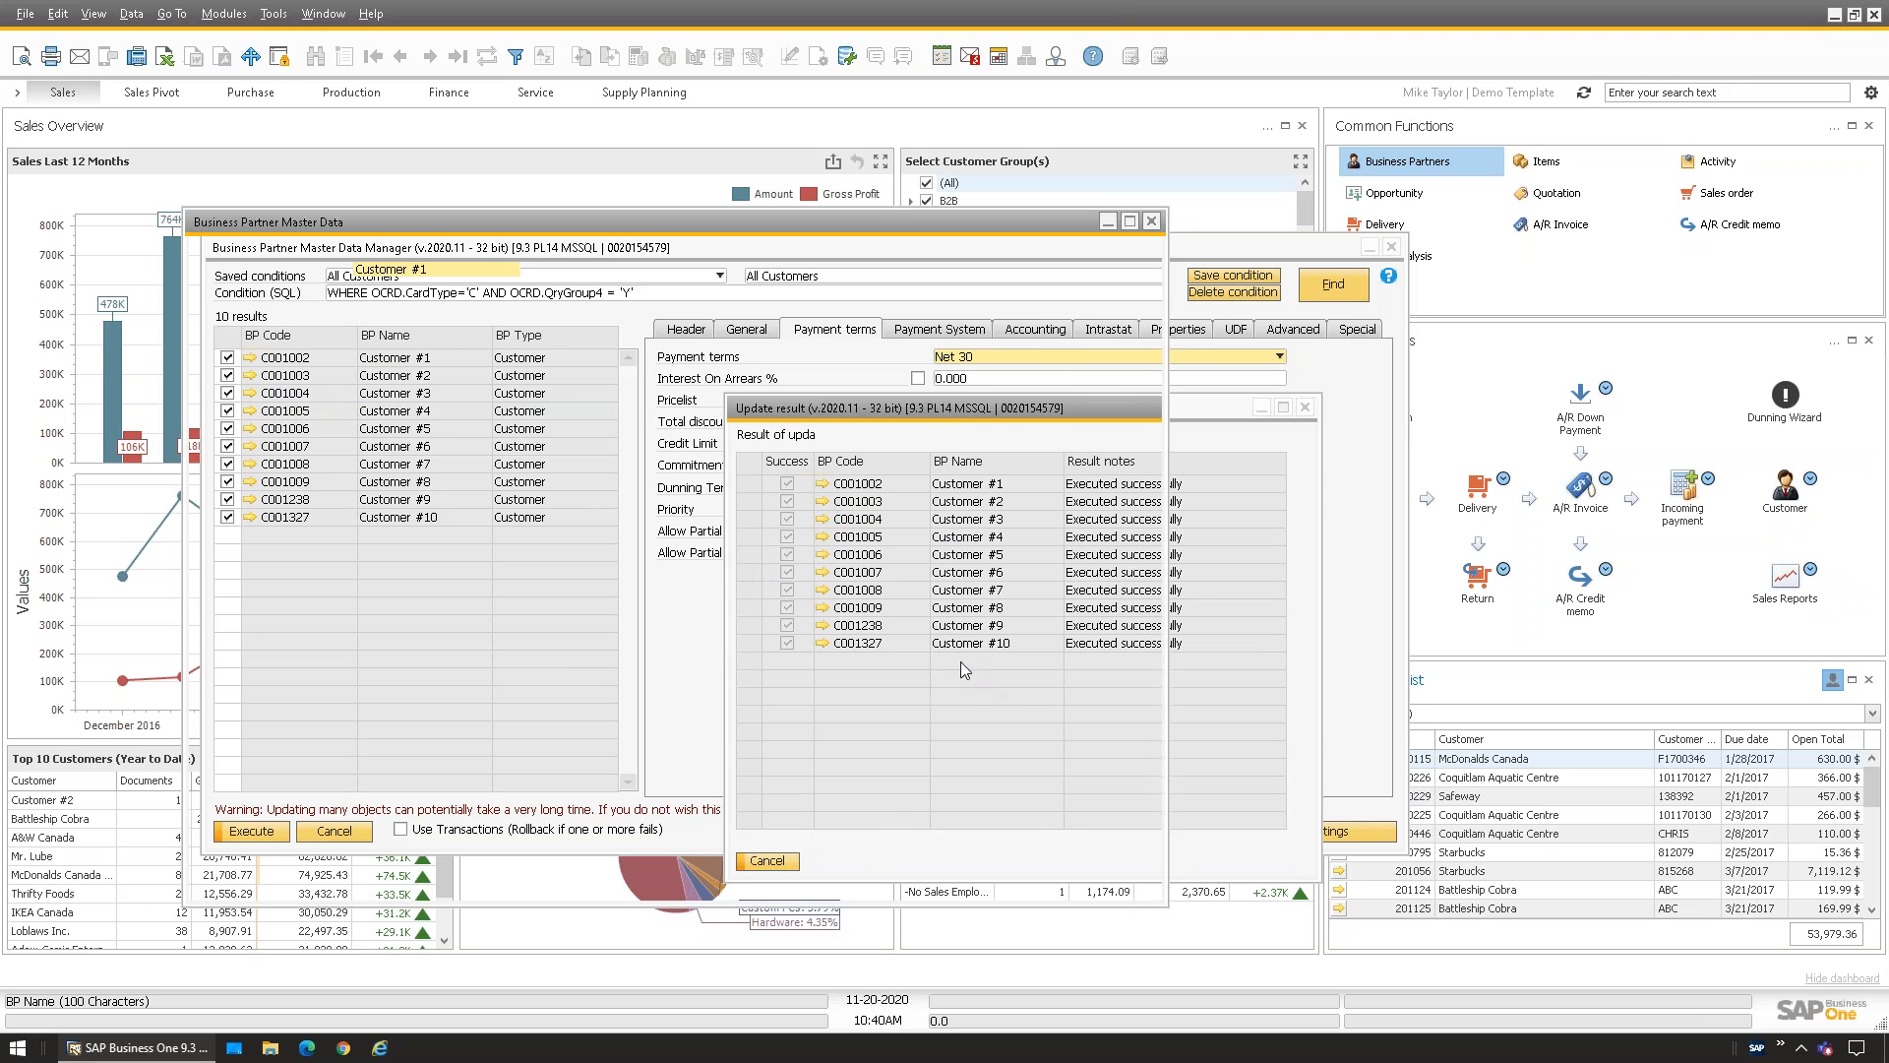
# Check Customer #1's Payment Terms tab shows Net 30, then close it and the Update result
pyautogui.click(529, 389)
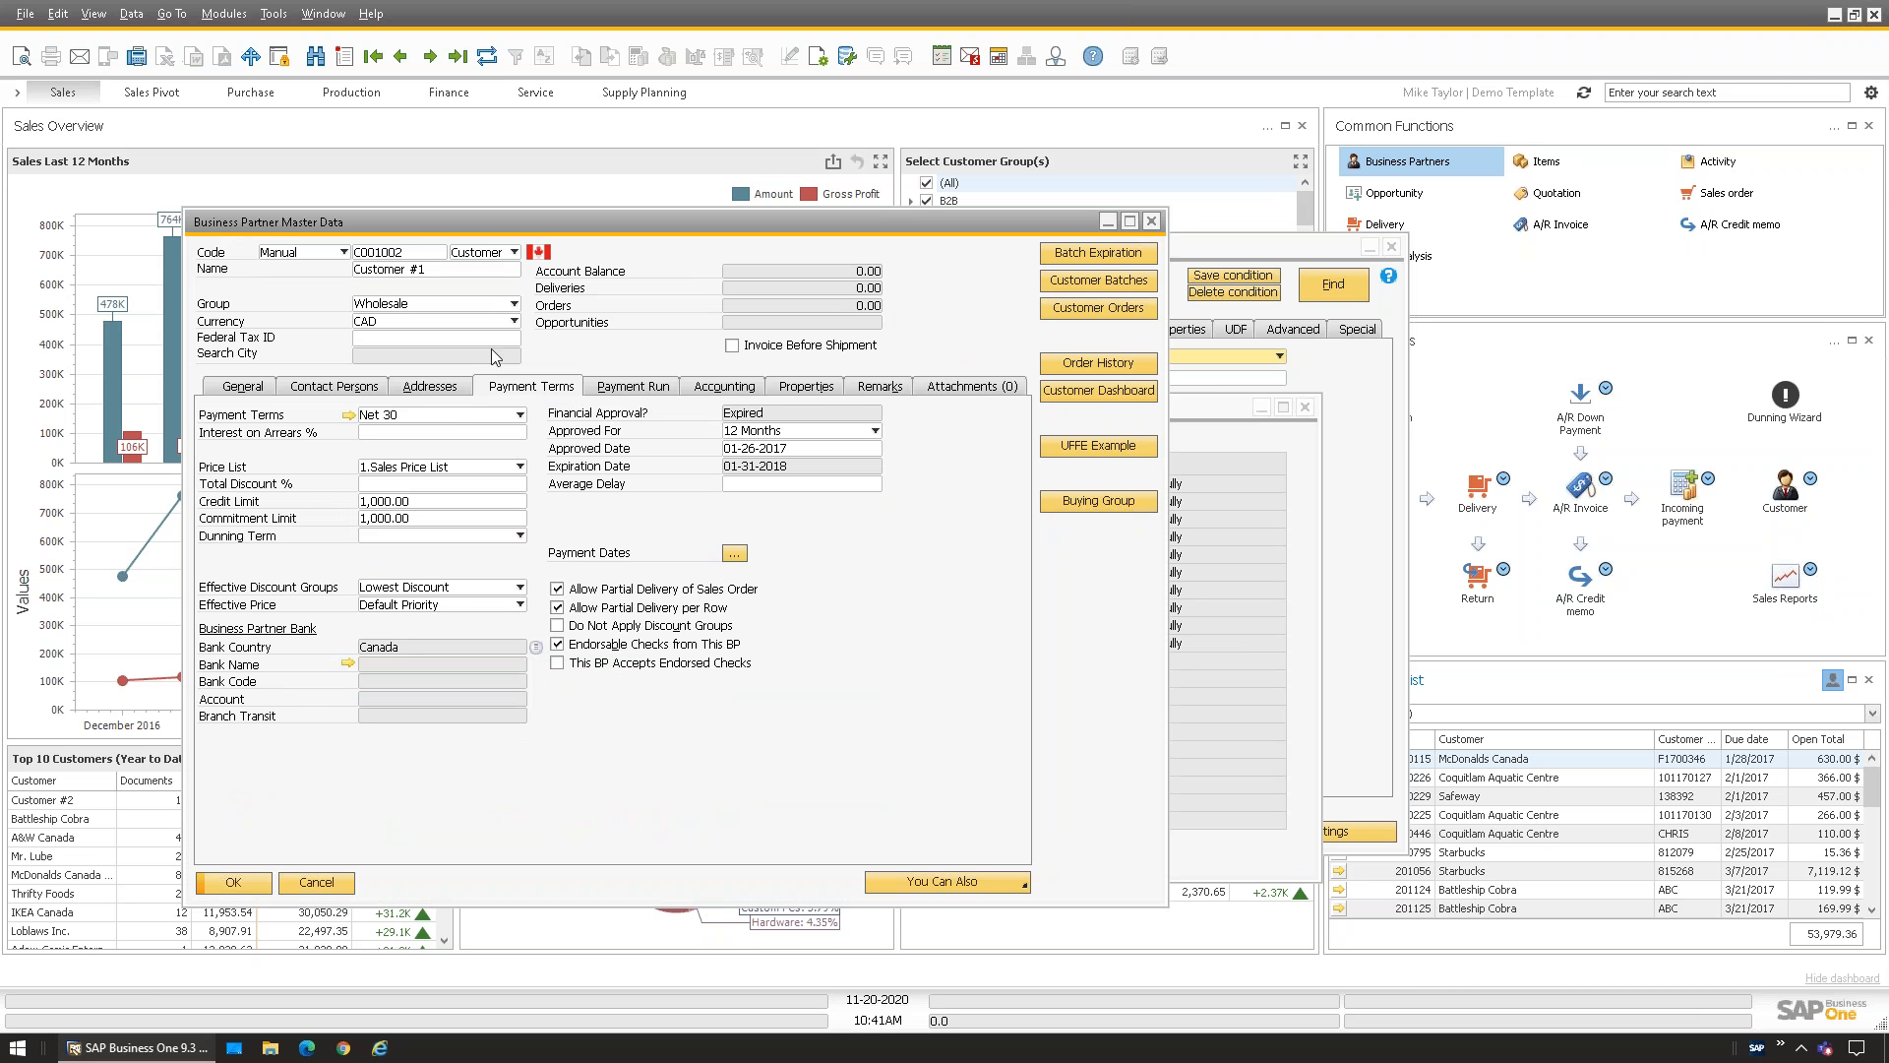
pyautogui.click(1152, 220)
pyautogui.moveTo(1077, 411); pyautogui.dragTo(1406, 464)
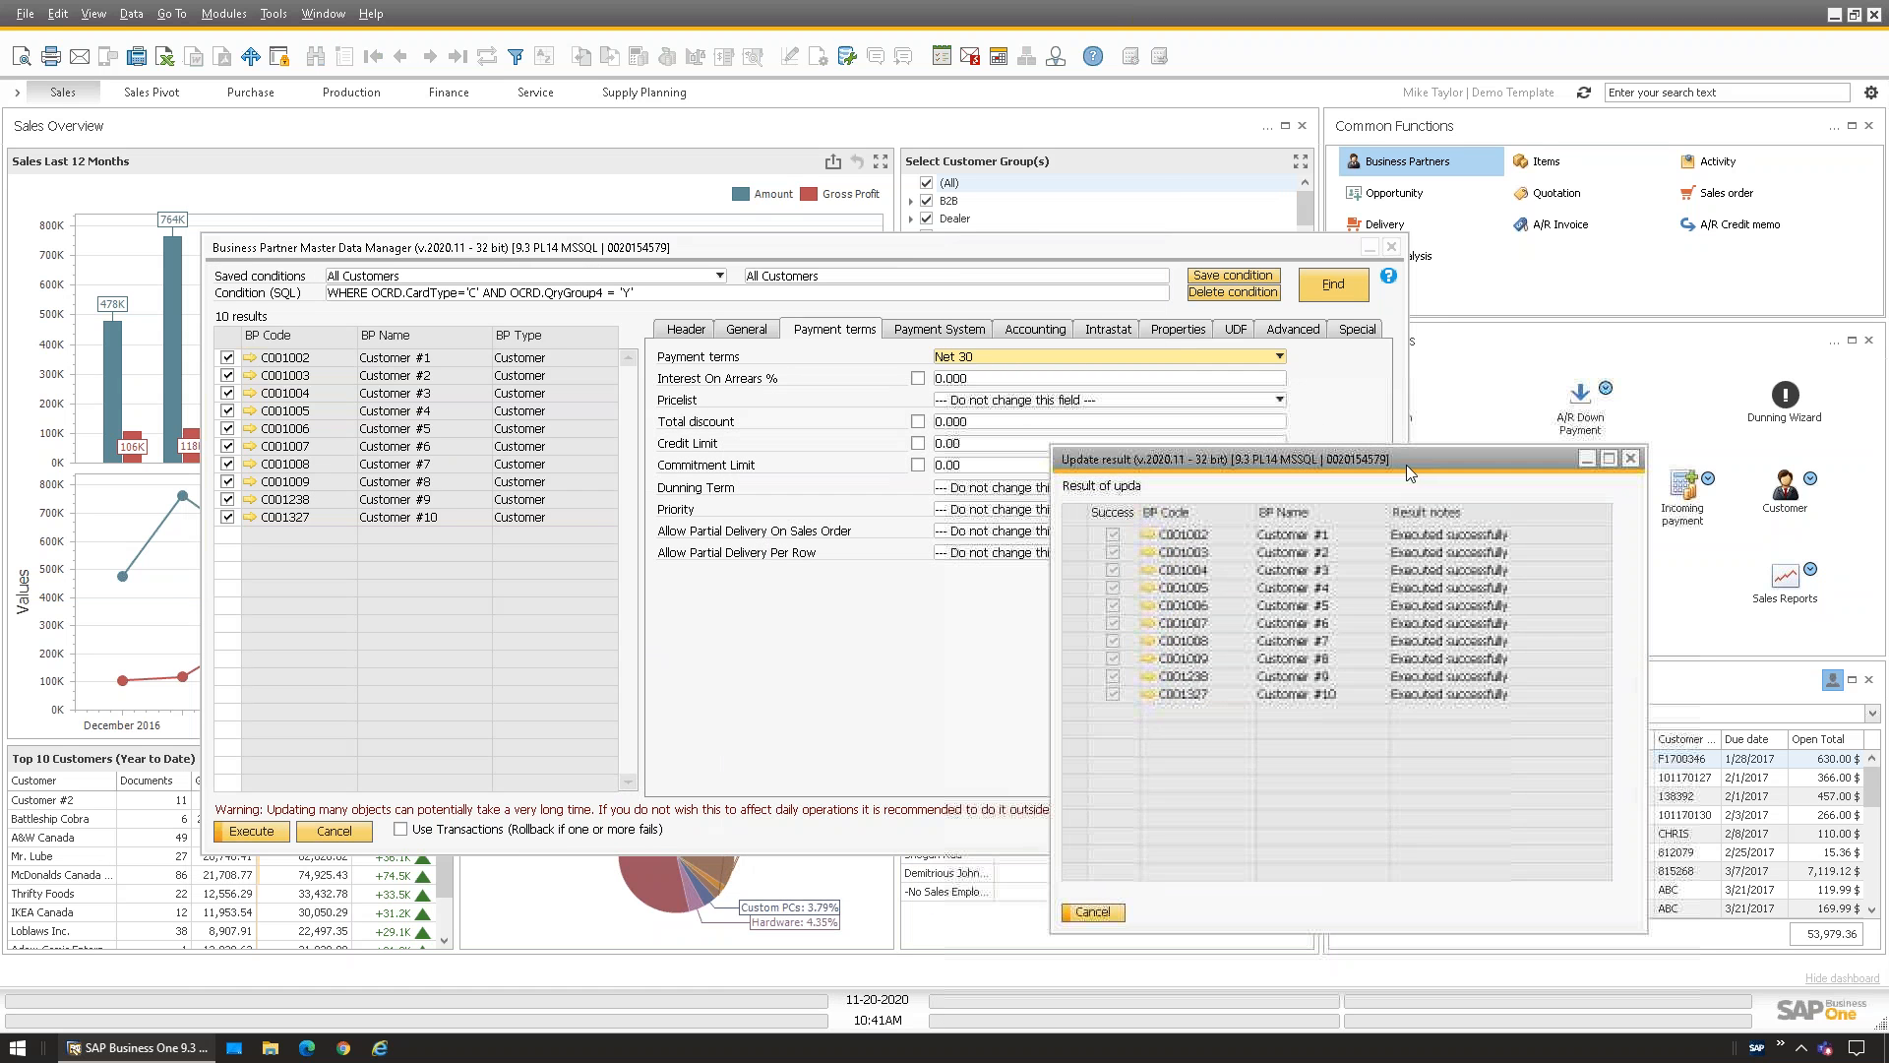
pyautogui.click(1630, 458)
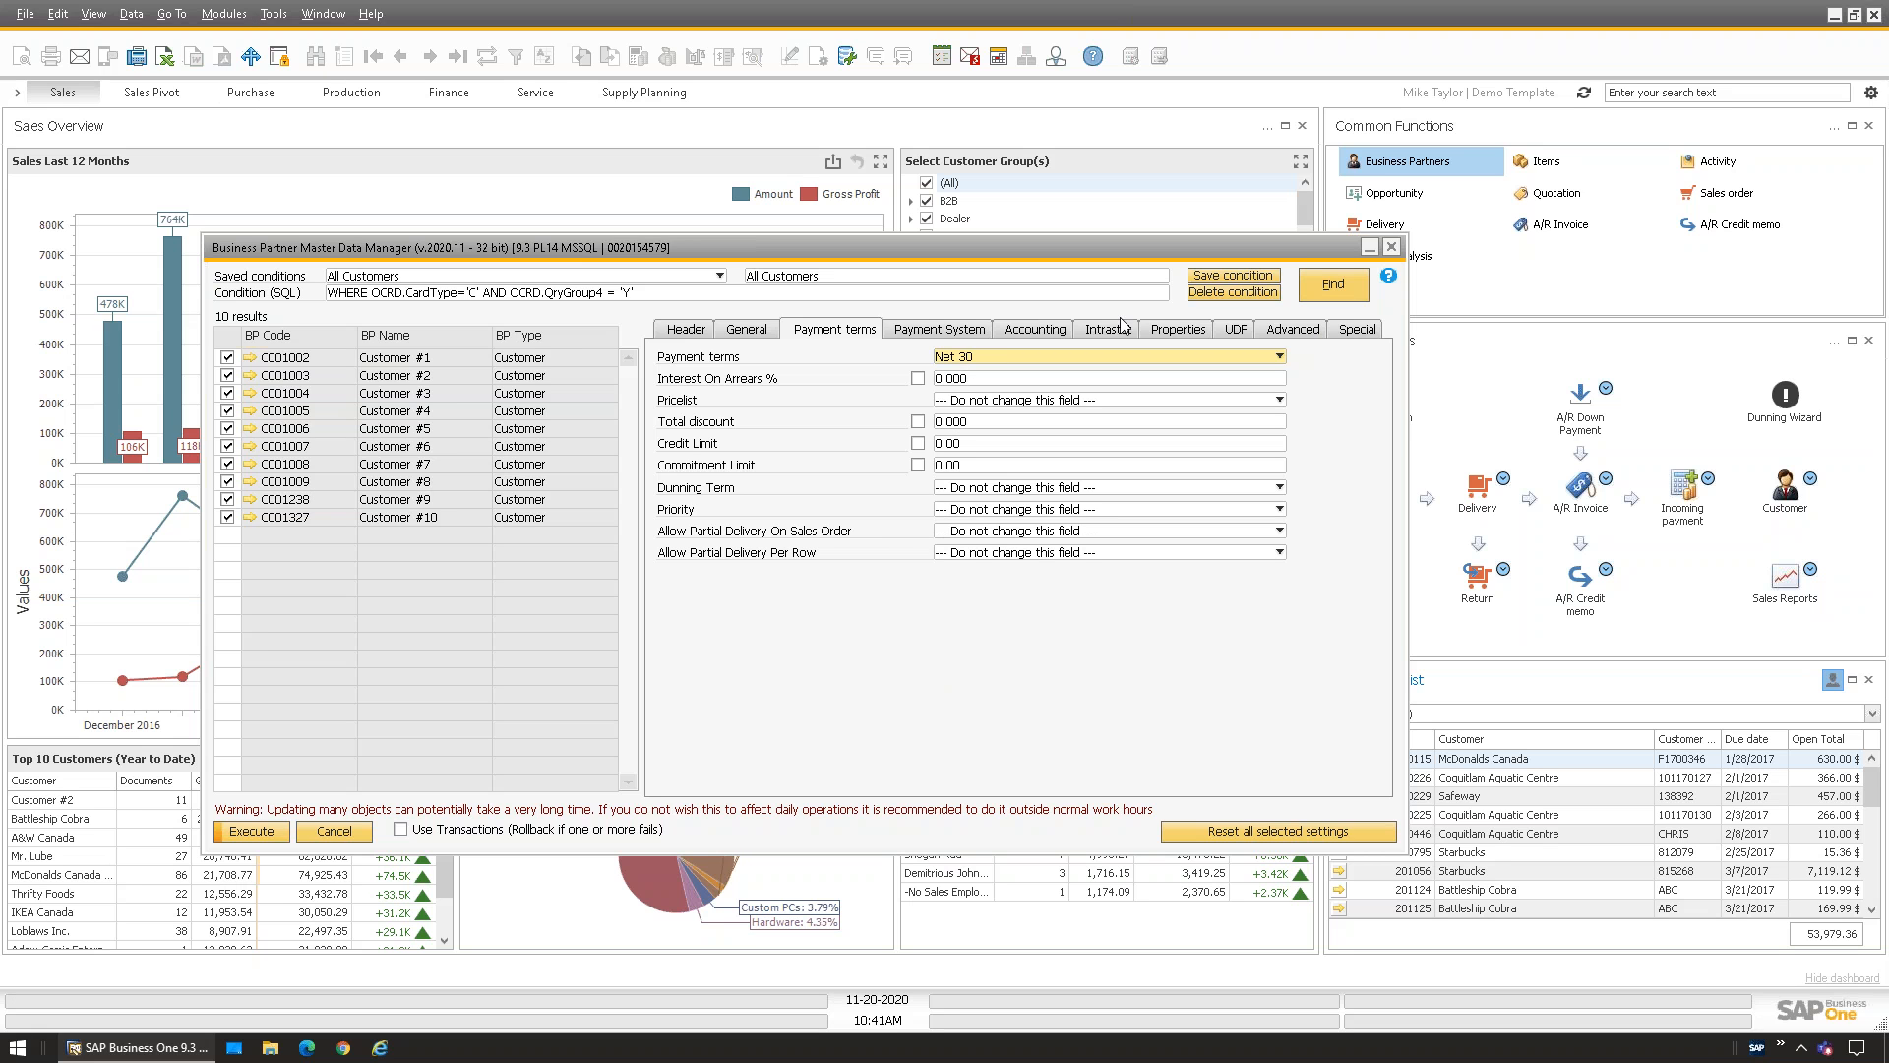
# Close the Business Partner Master Data Manager and open Master Data Manager > Schedule
pyautogui.click(1392, 248)
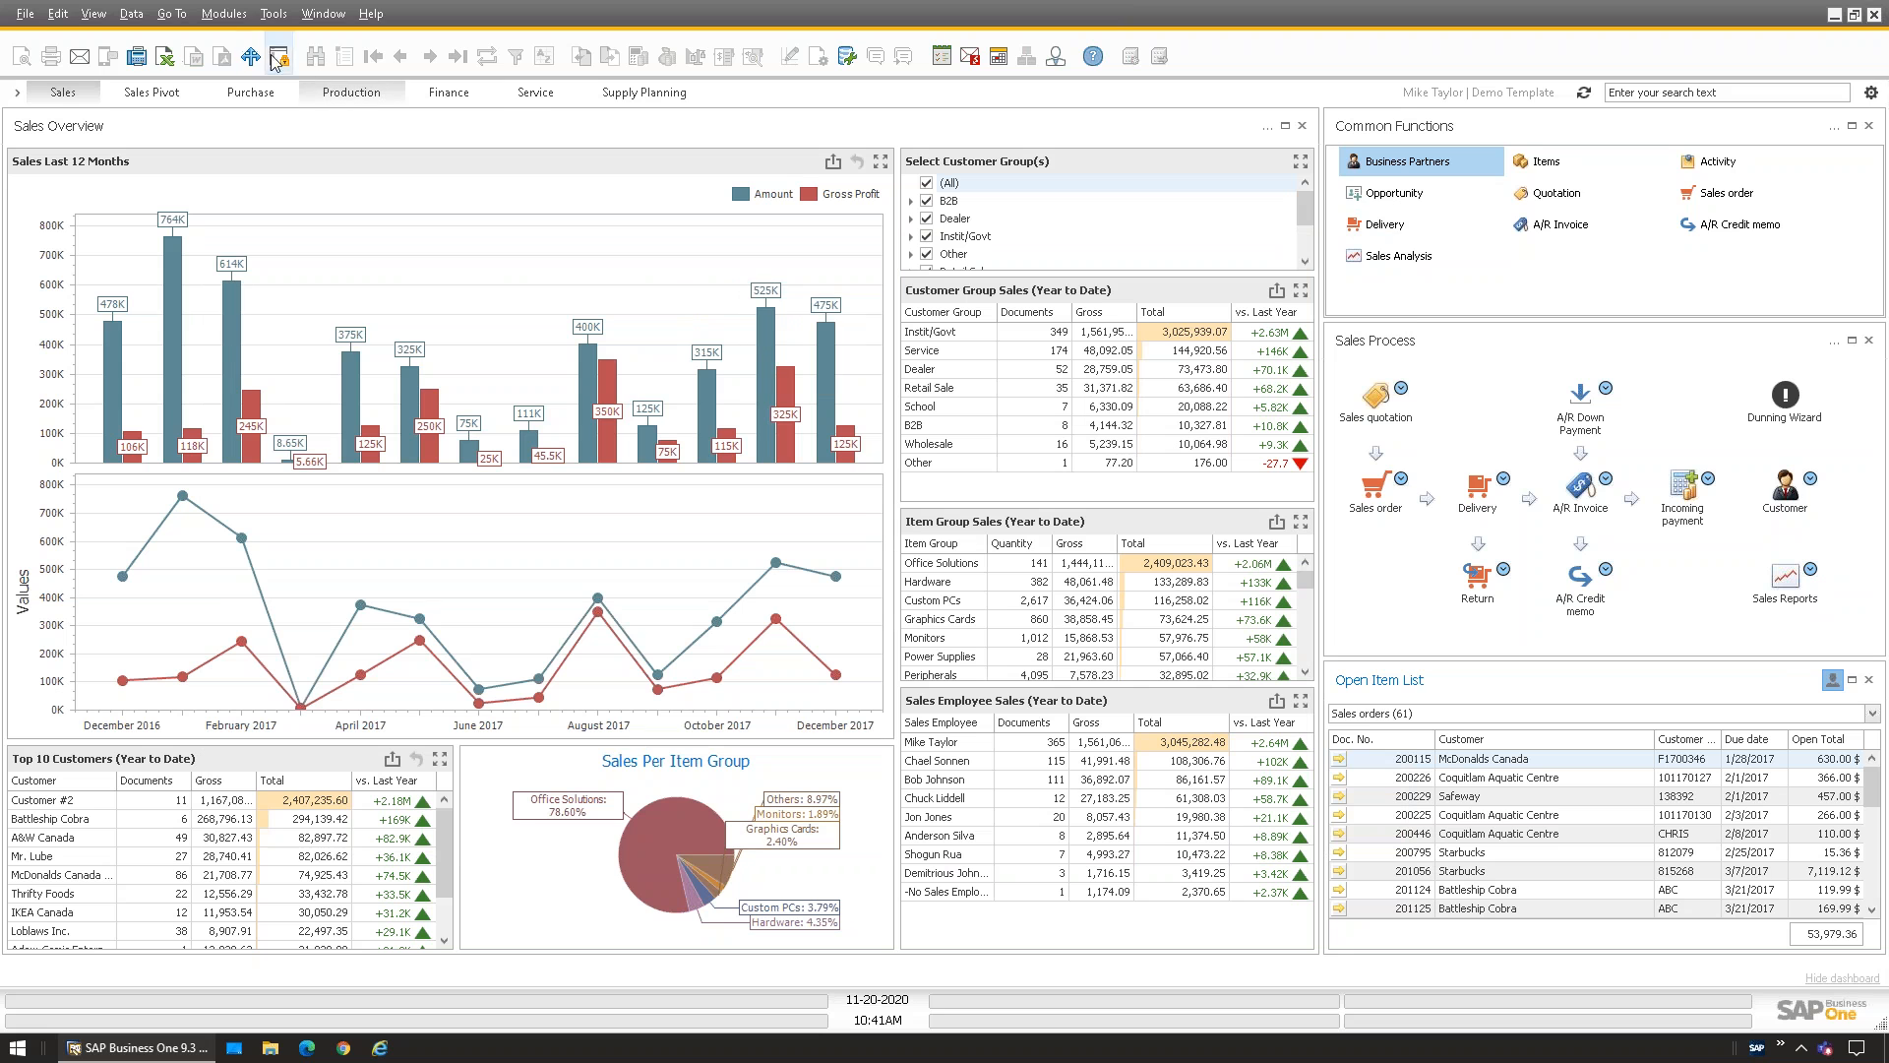
pyautogui.click(223, 15)
pyautogui.moveTo(285, 45)
pyautogui.moveTo(438, 222)
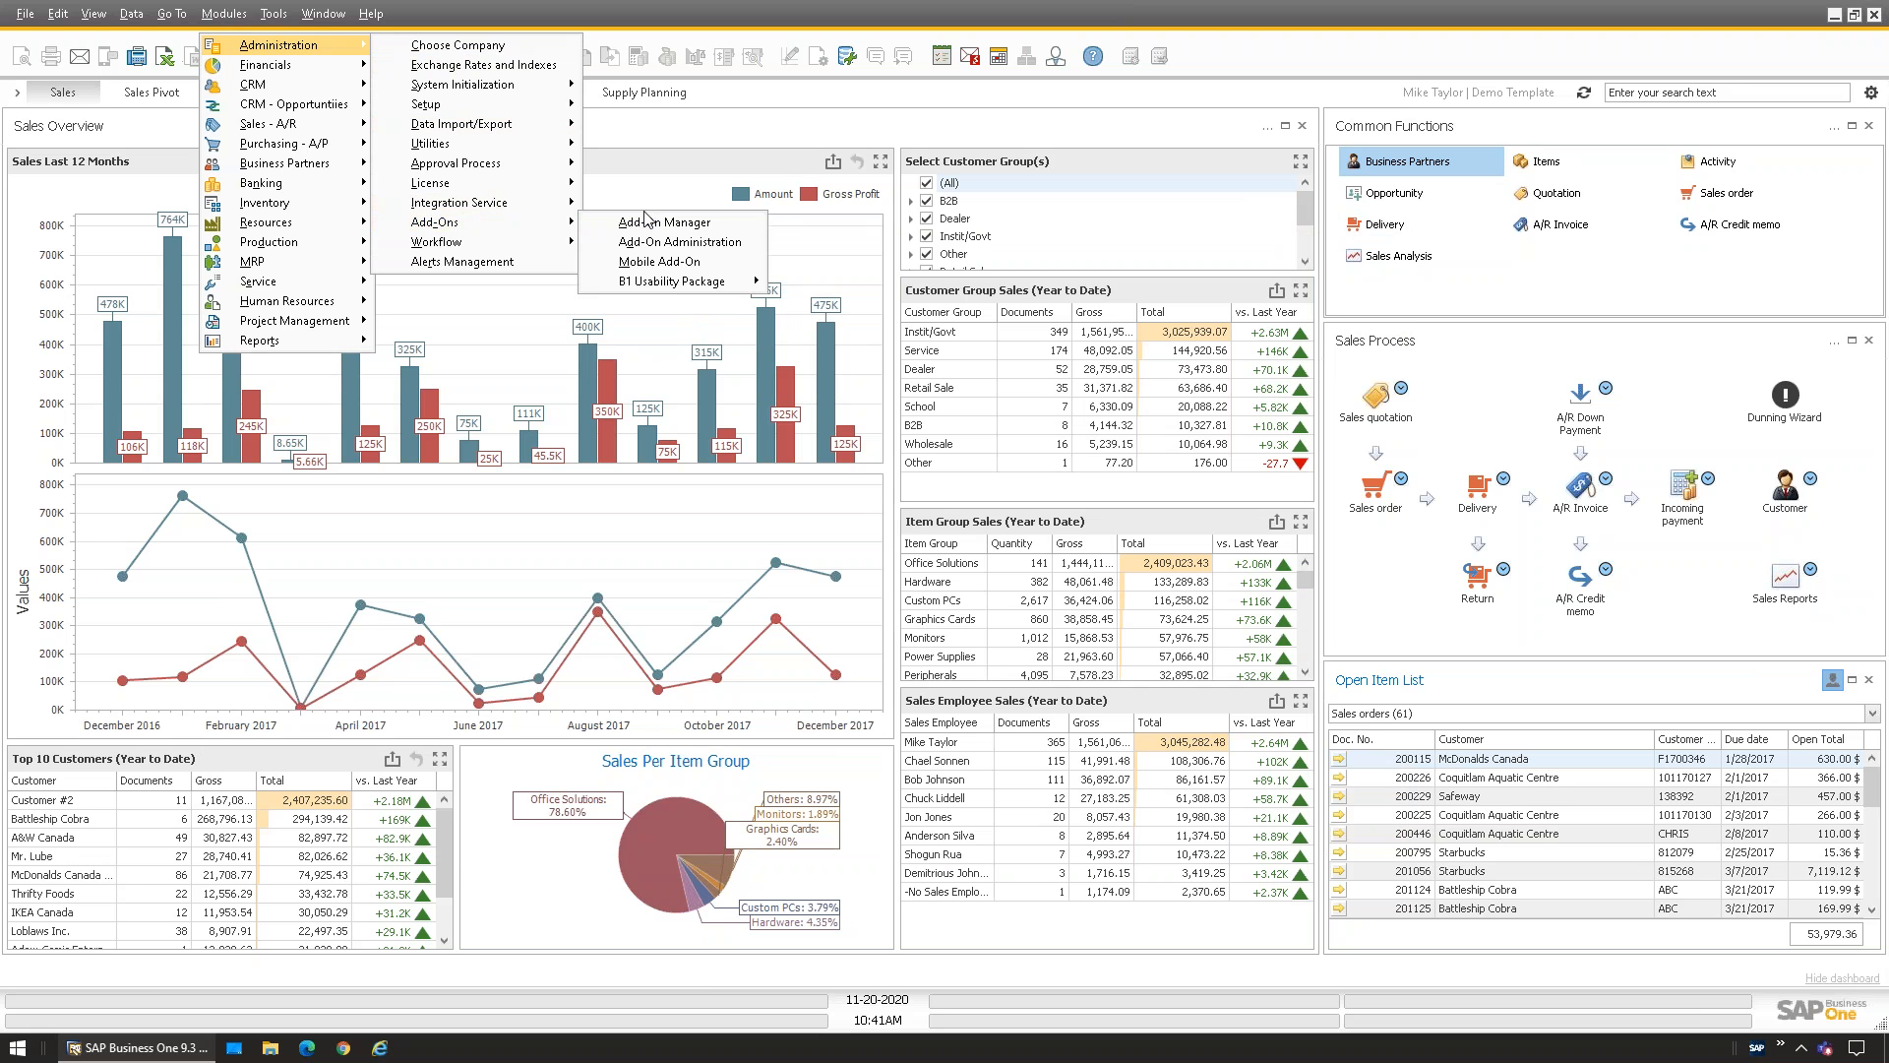
pyautogui.moveTo(720, 283)
pyautogui.moveTo(876, 400)
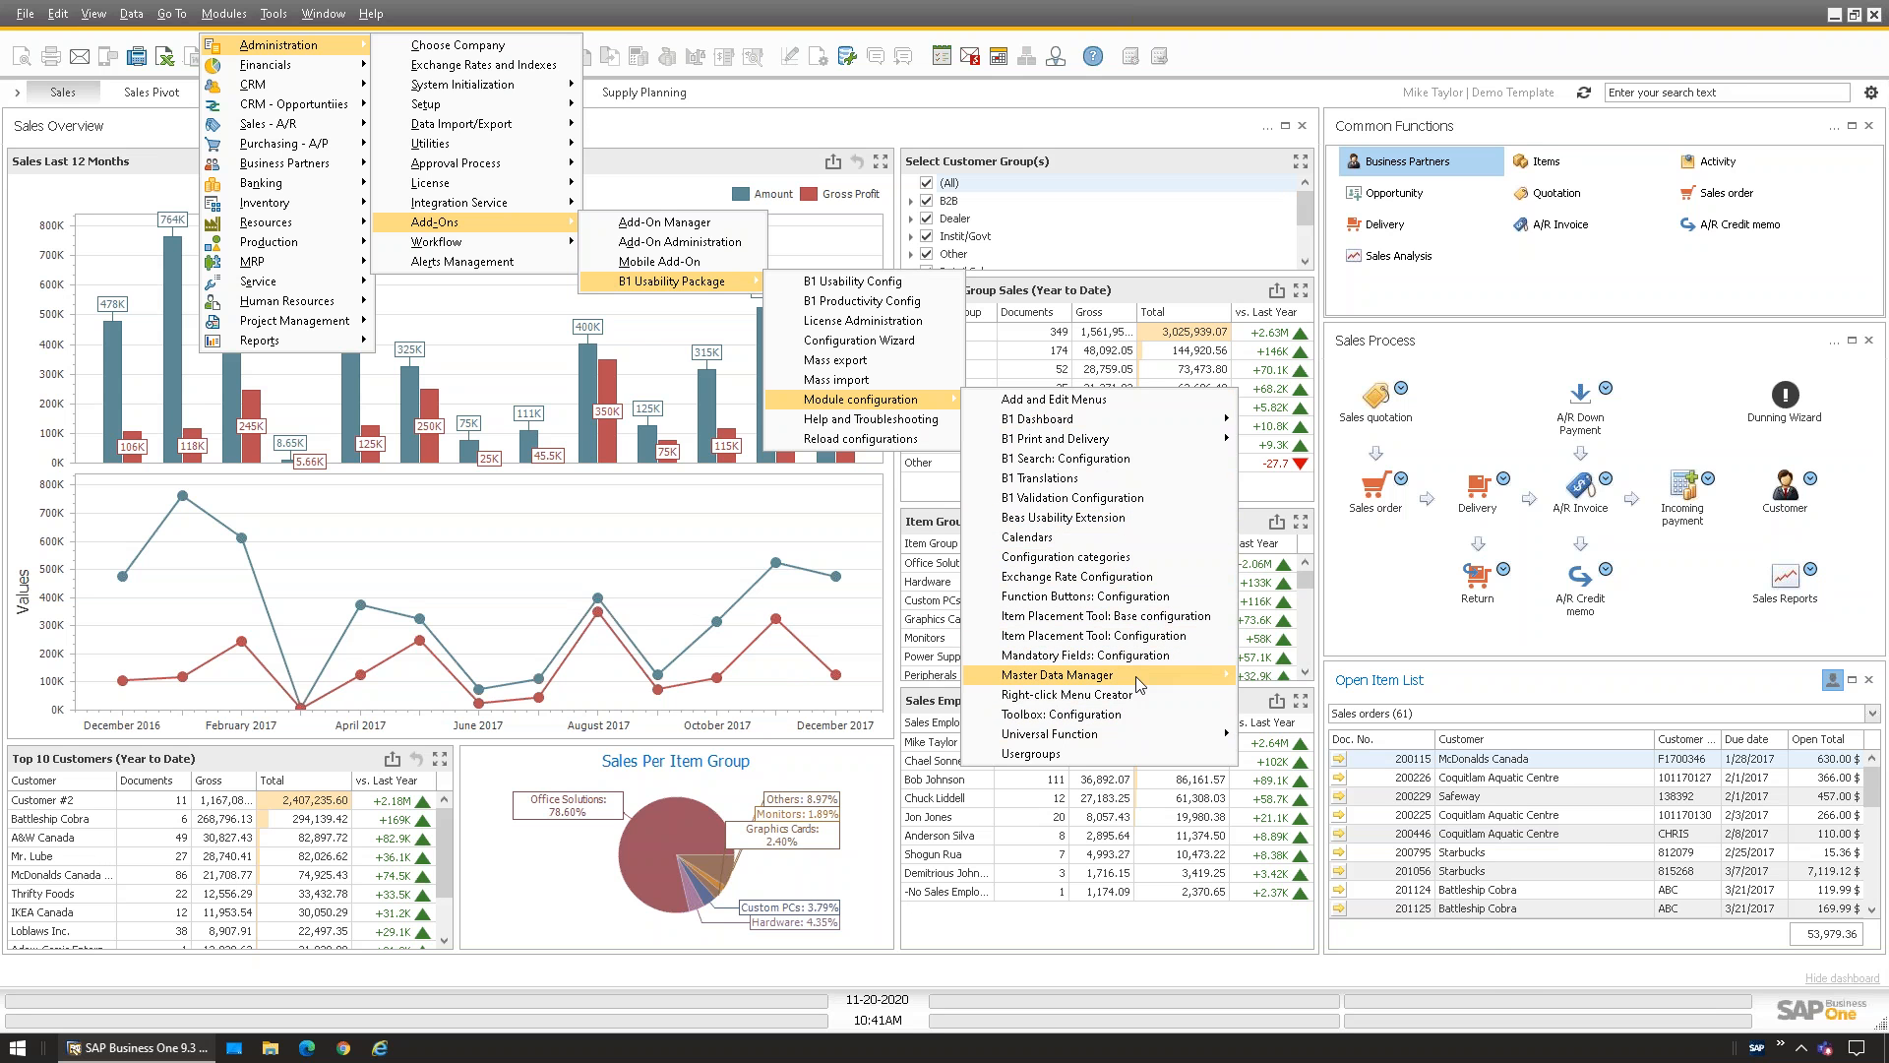
pyautogui.moveTo(1199, 677)
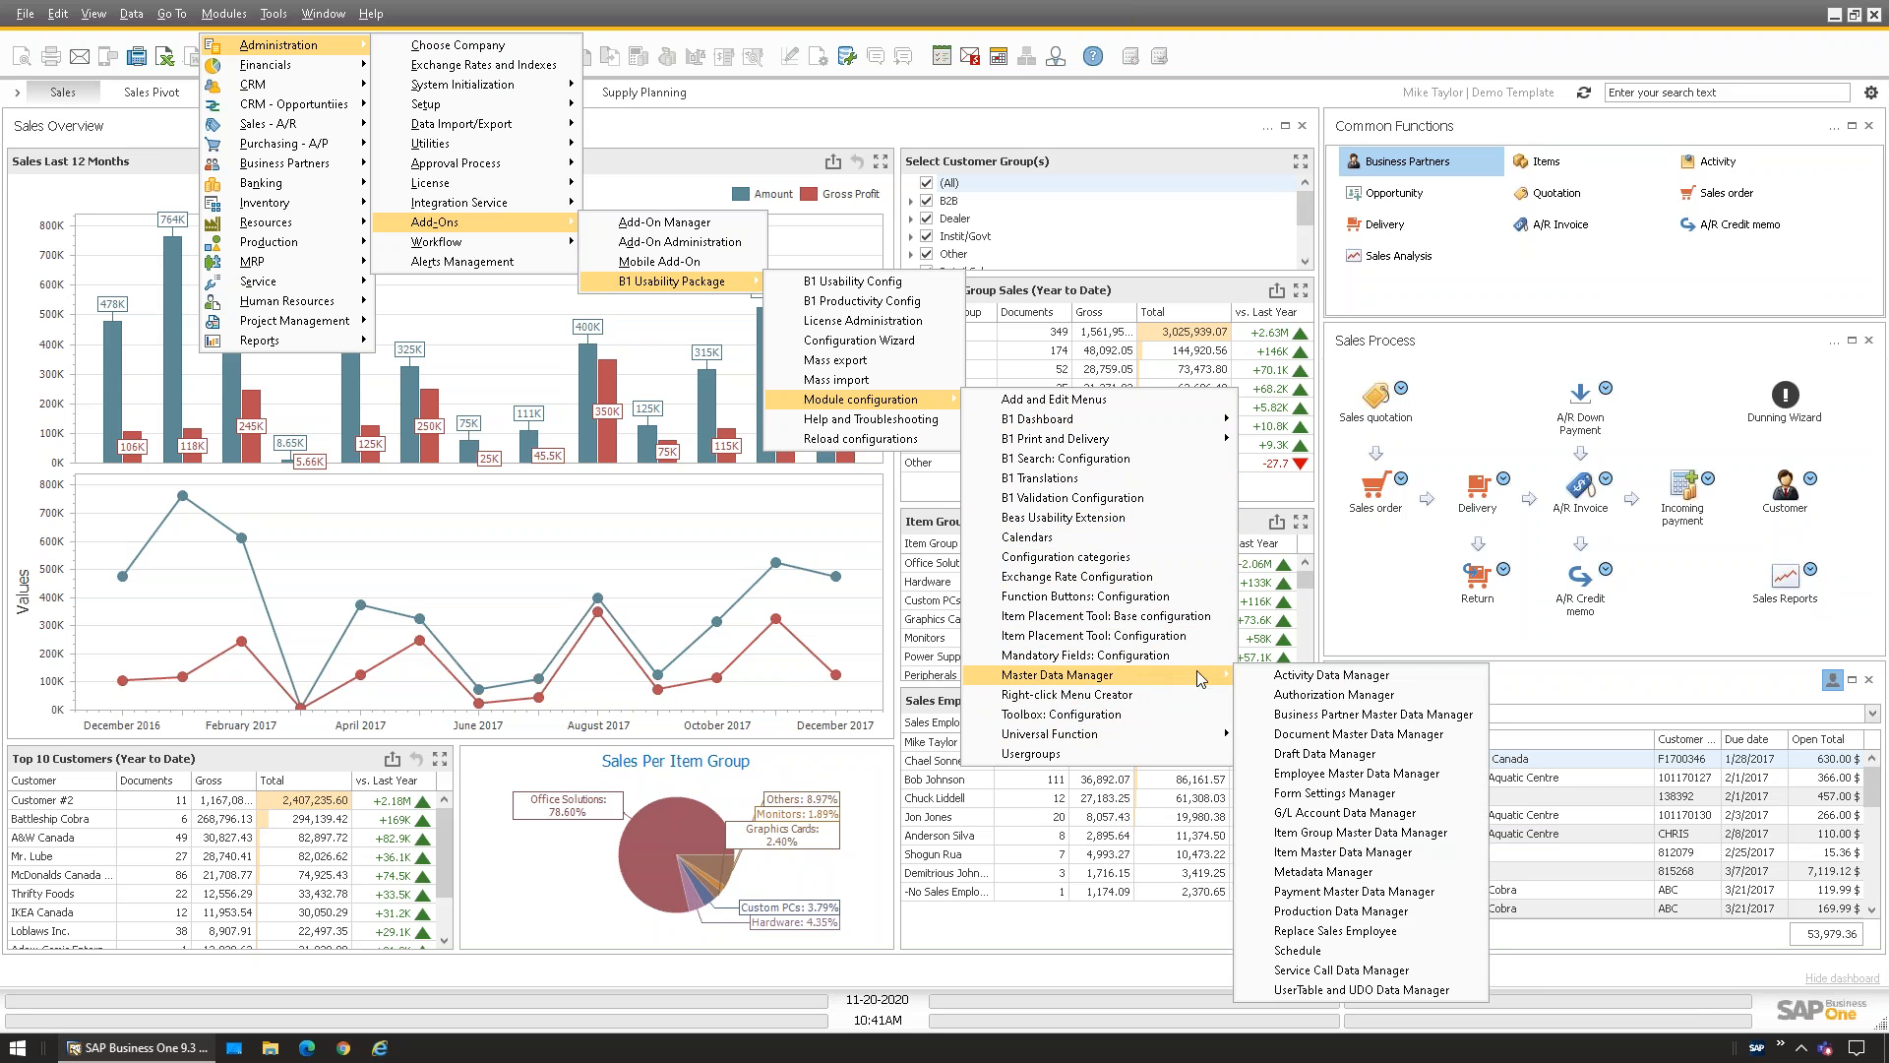
pyautogui.click(1298, 950)
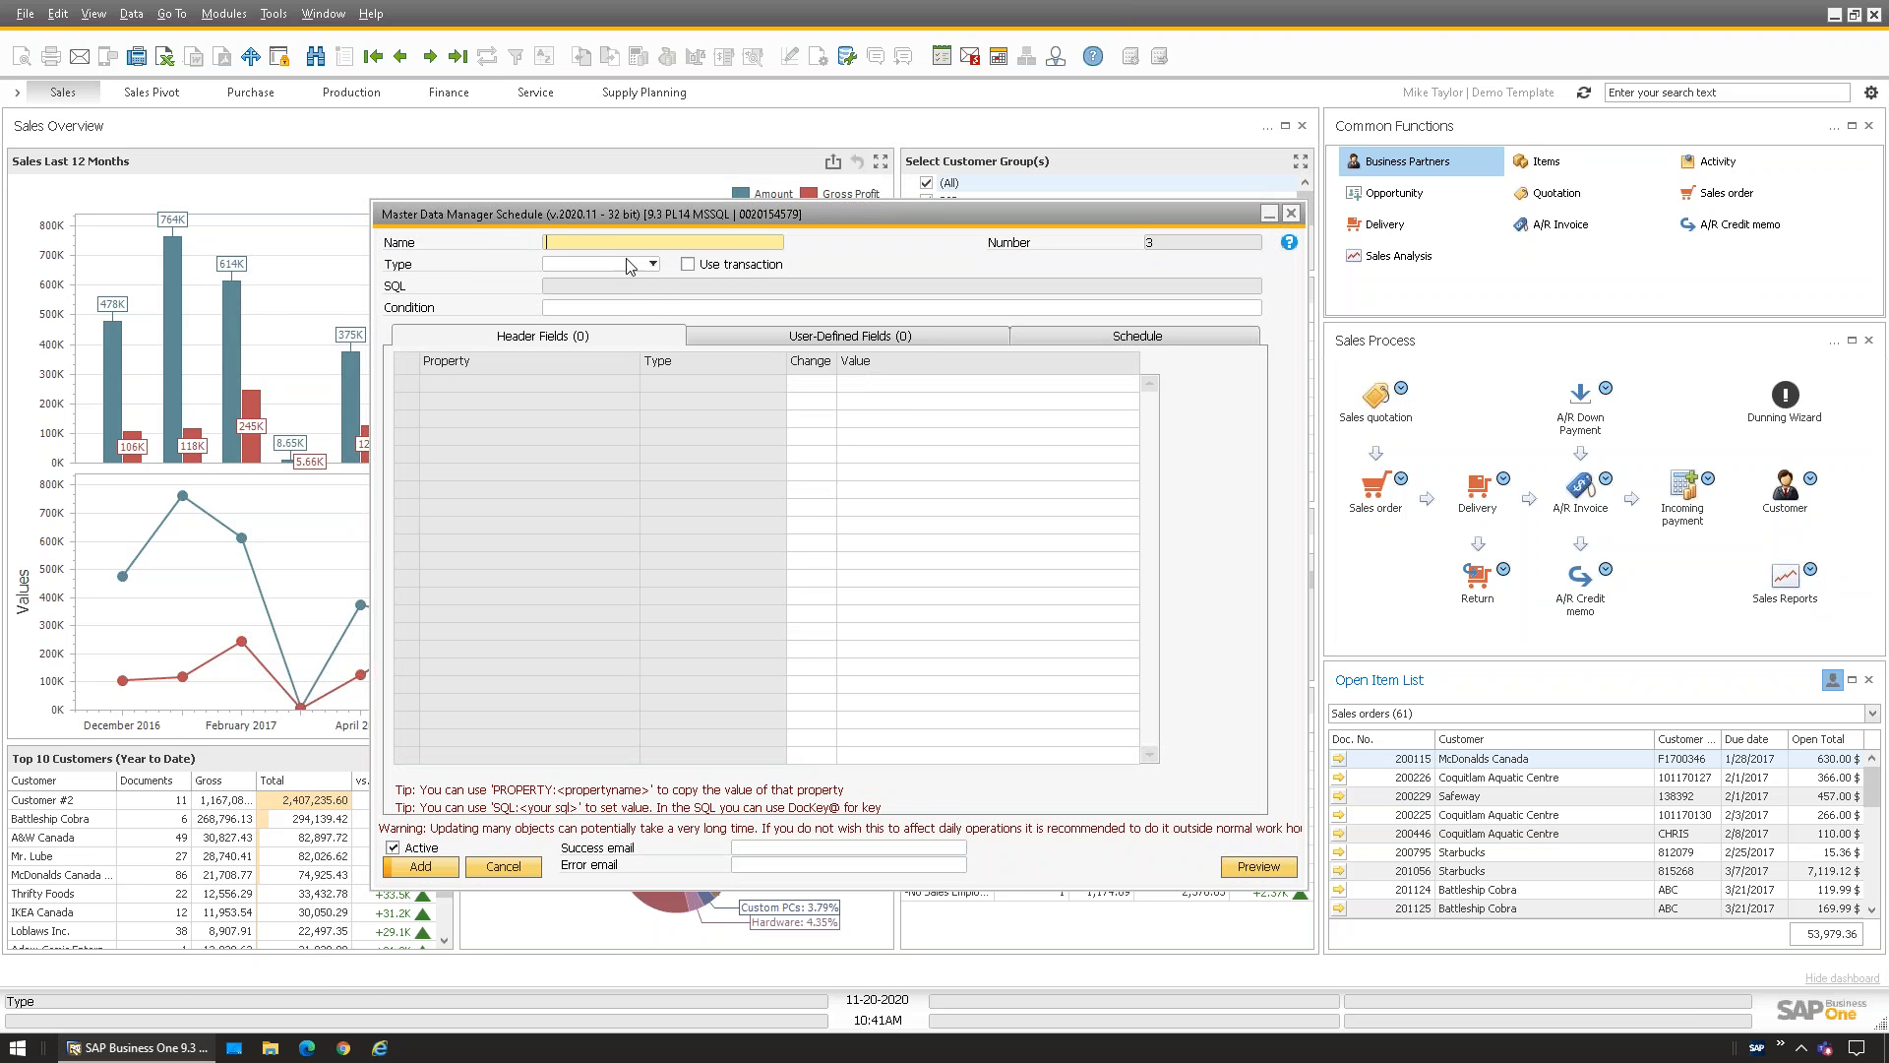
# Set the schedule type to Sales order and begin the condition with WHERE
pyautogui.click(652, 264)
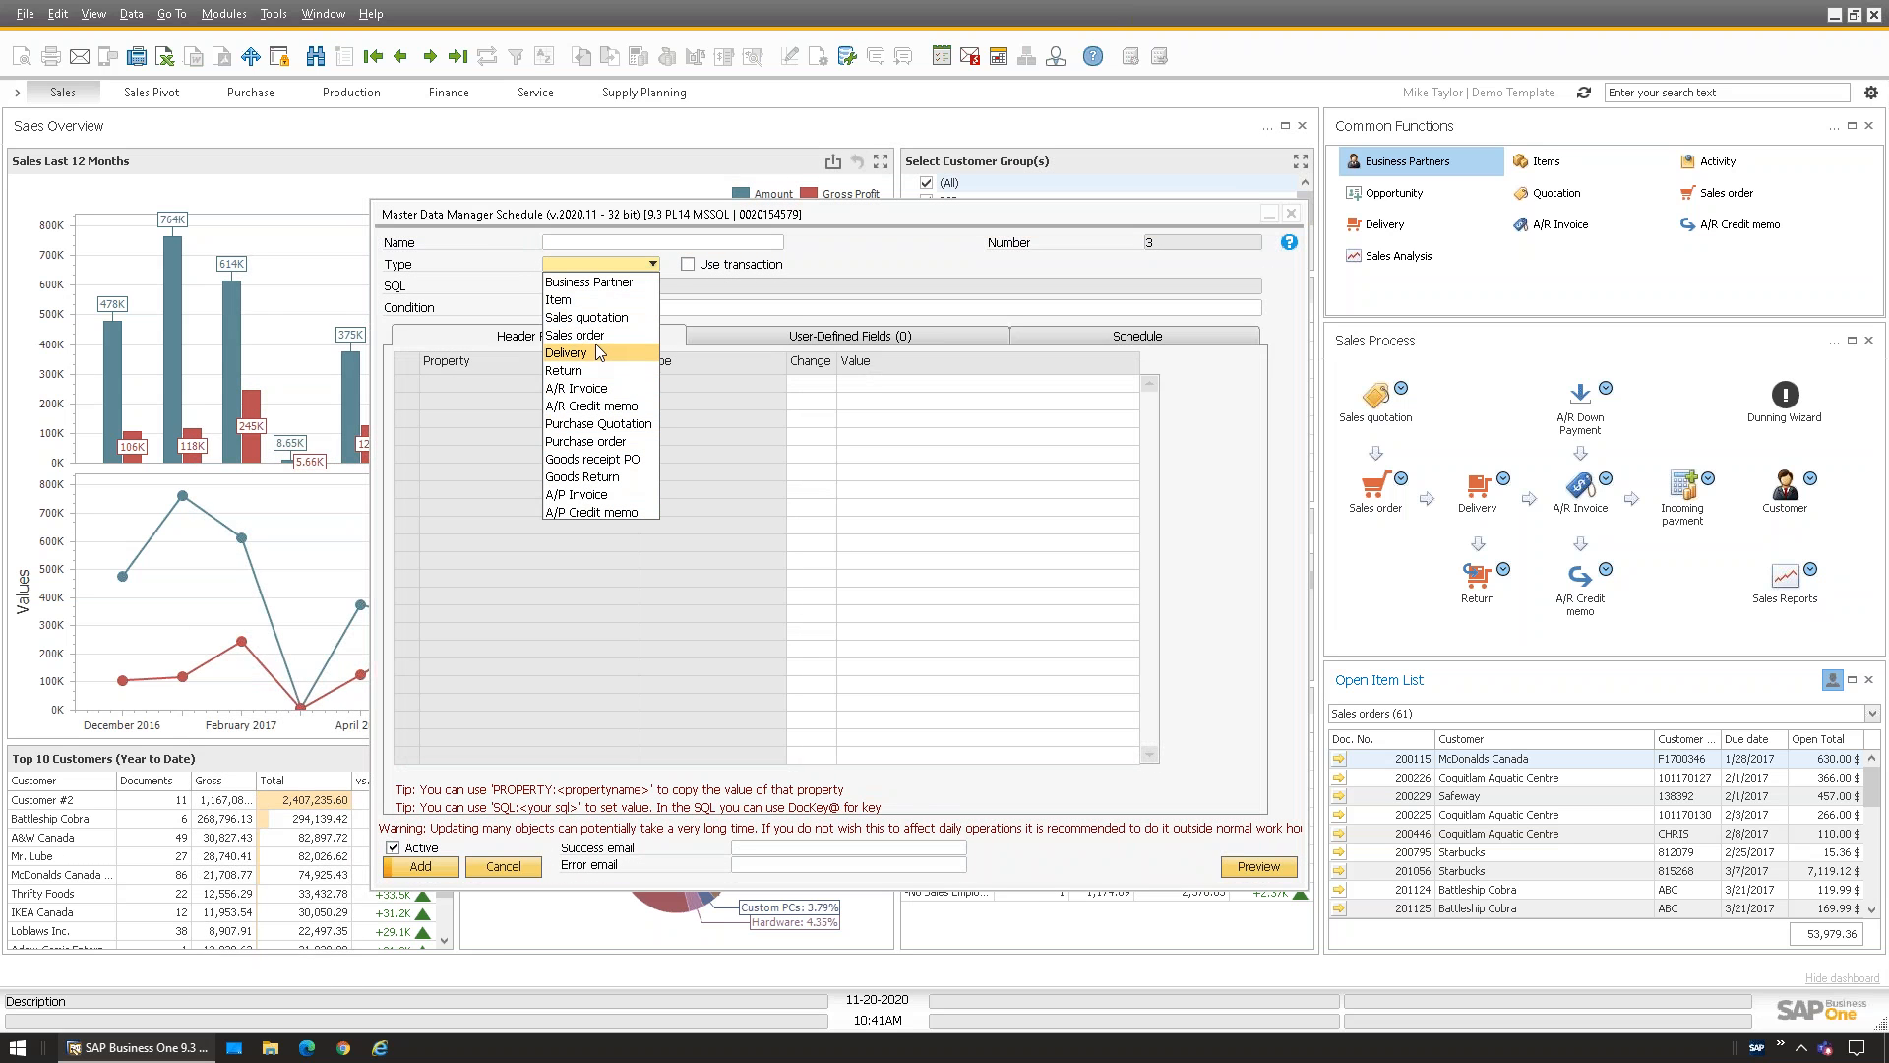
pyautogui.click(585, 336)
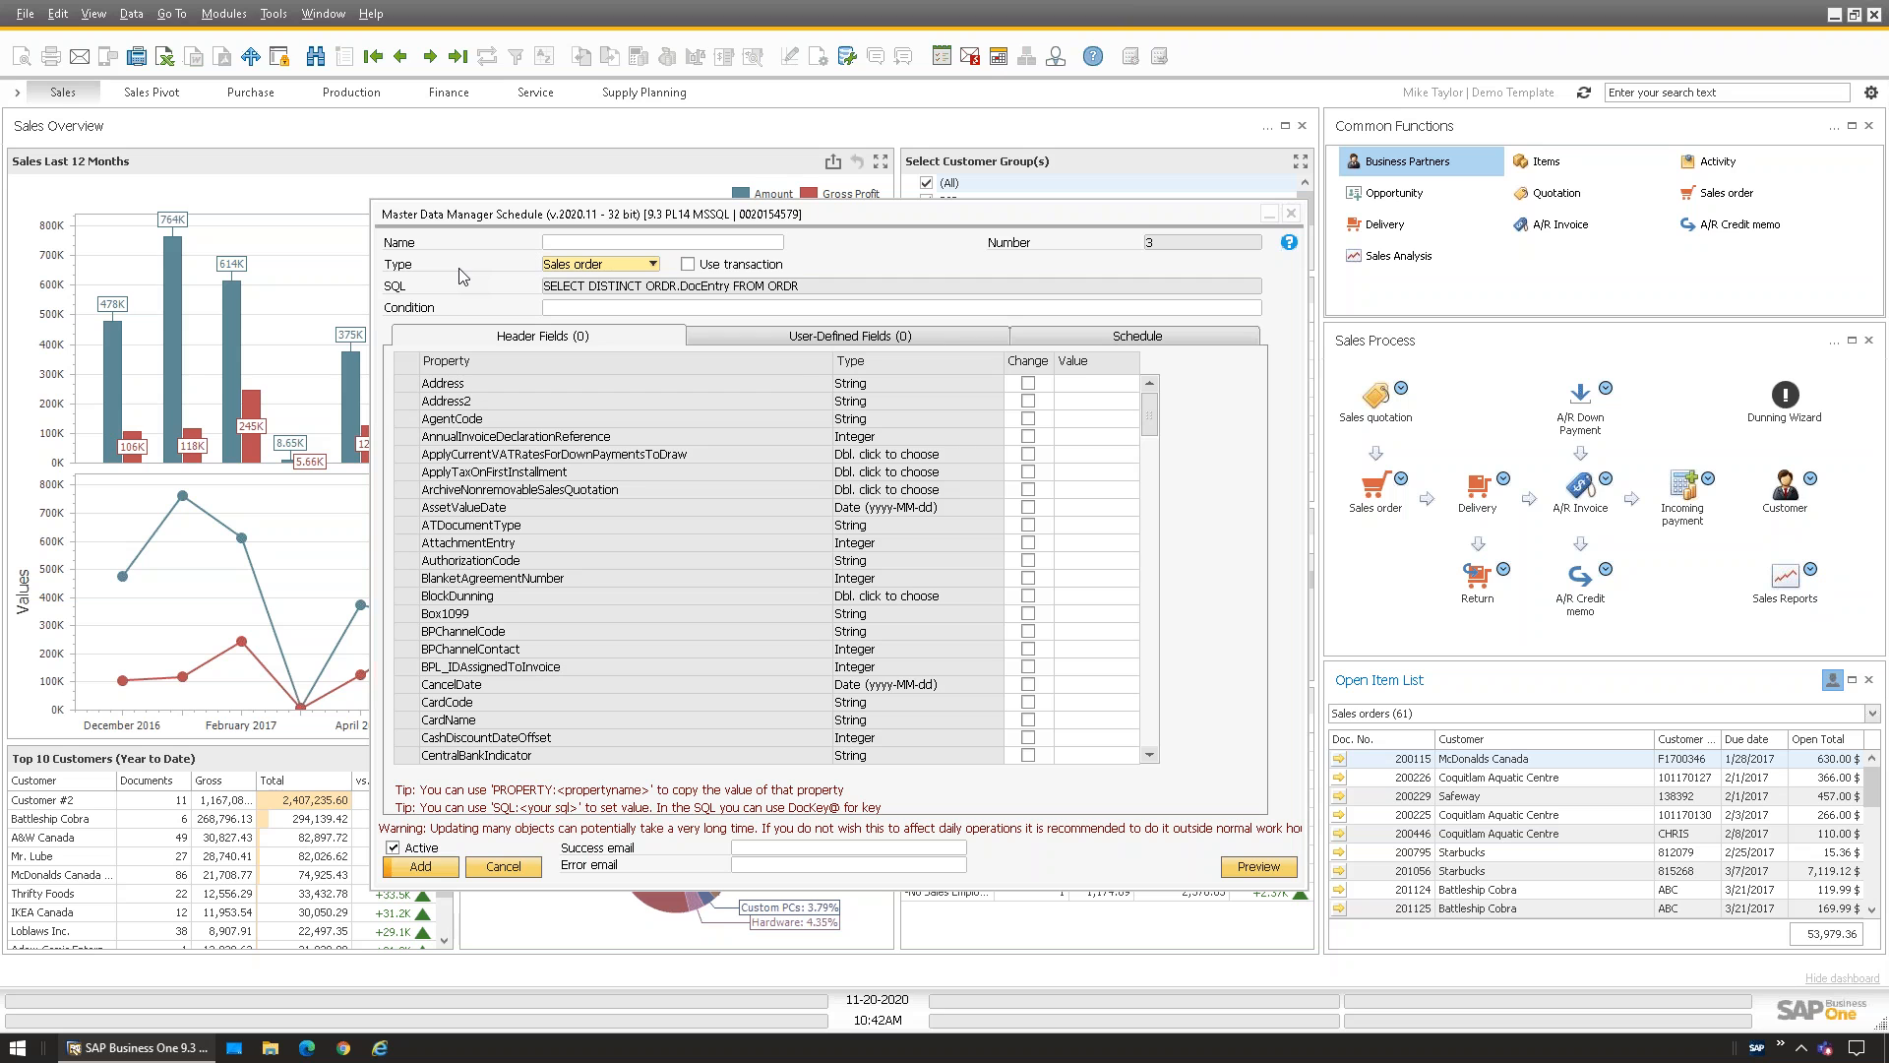
pyautogui.click(588, 308)
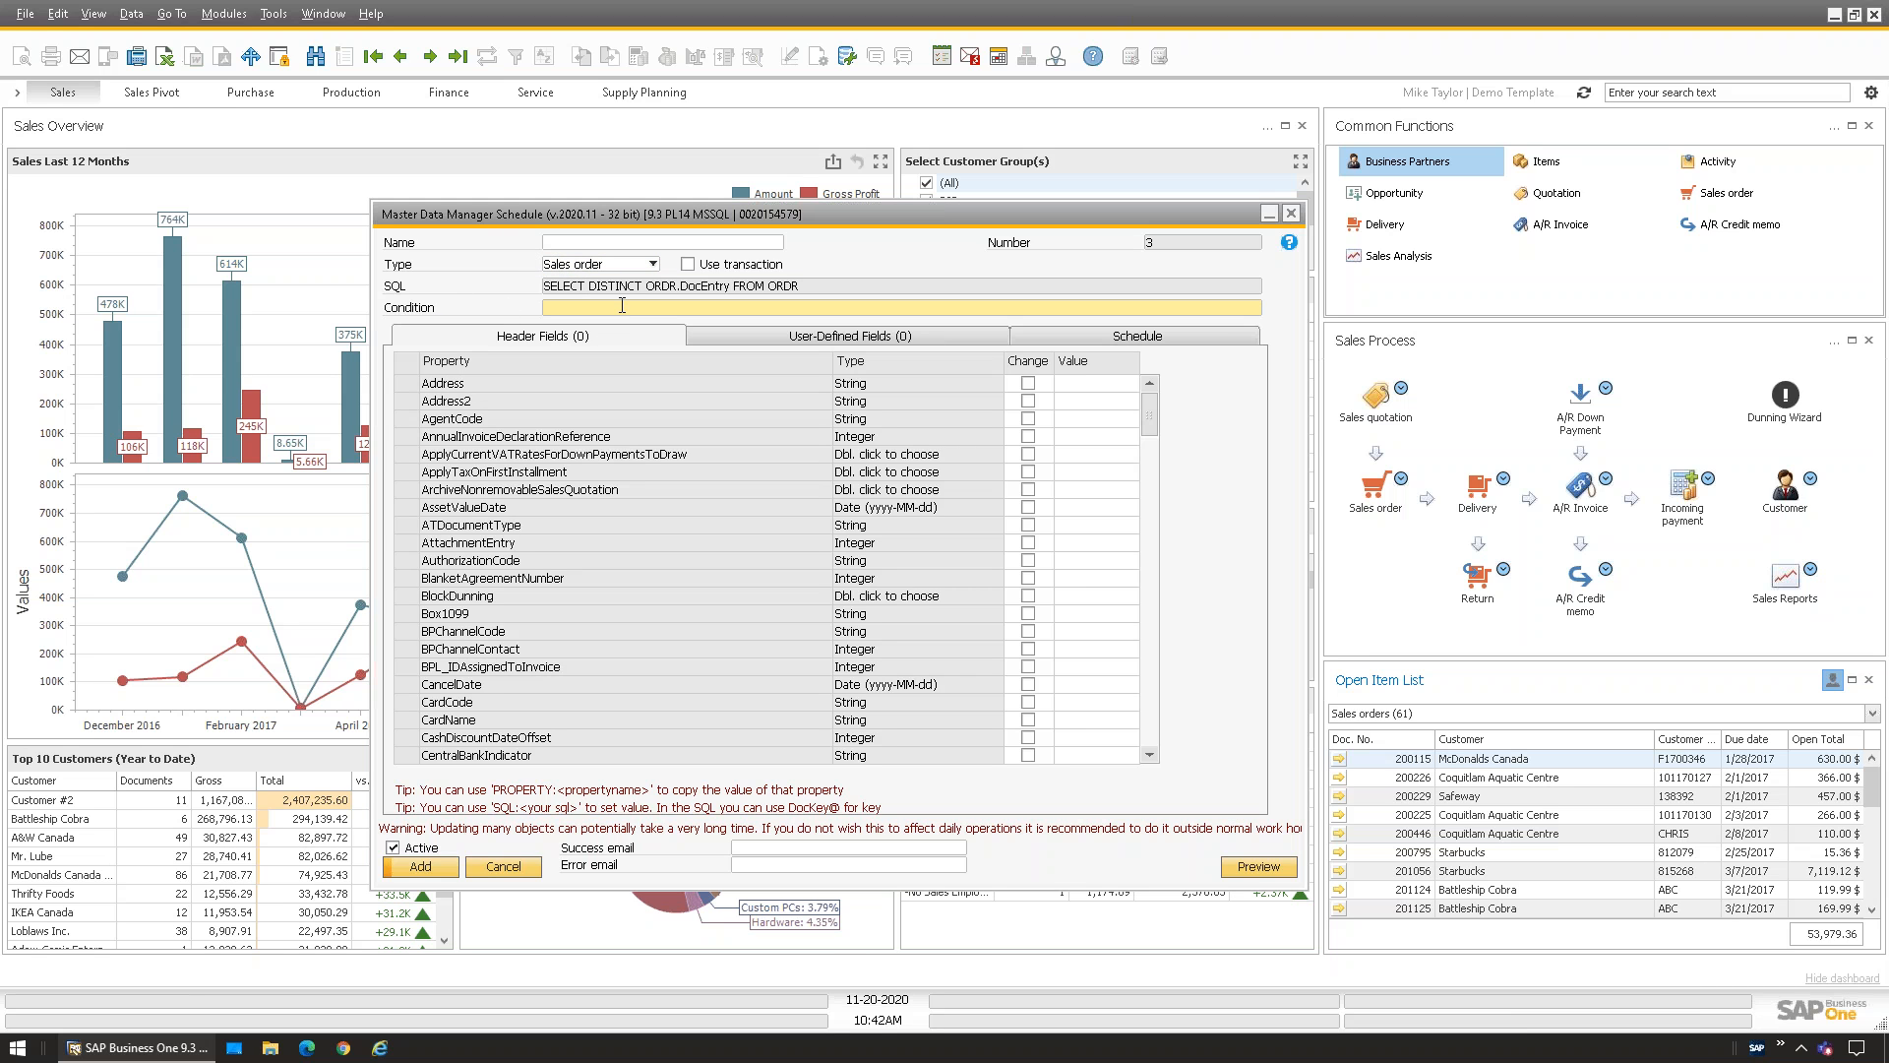
pyautogui.write('WHERE')
# Tick Change for the DocDueDate header field
pyautogui.moveTo(1153, 402); pyautogui.dragTo(1179, 479)
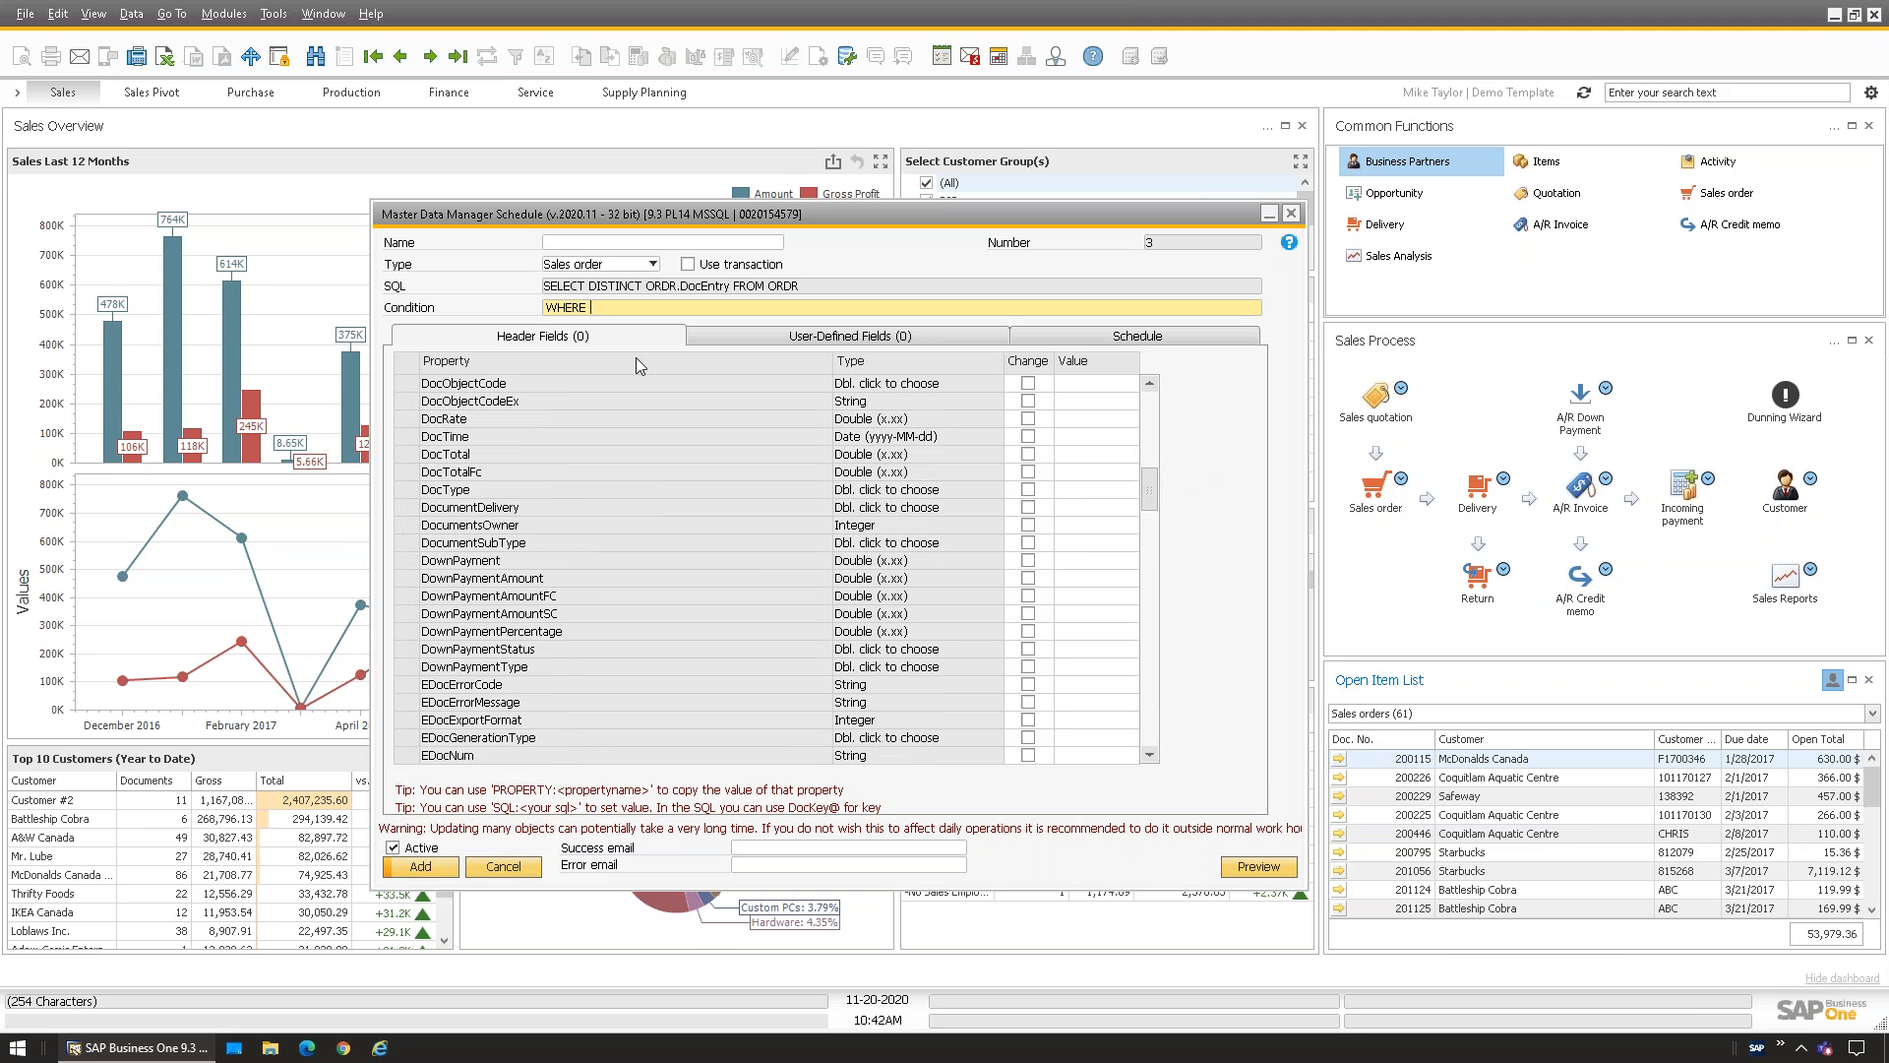
pyautogui.scroll(-1, 598, 547)
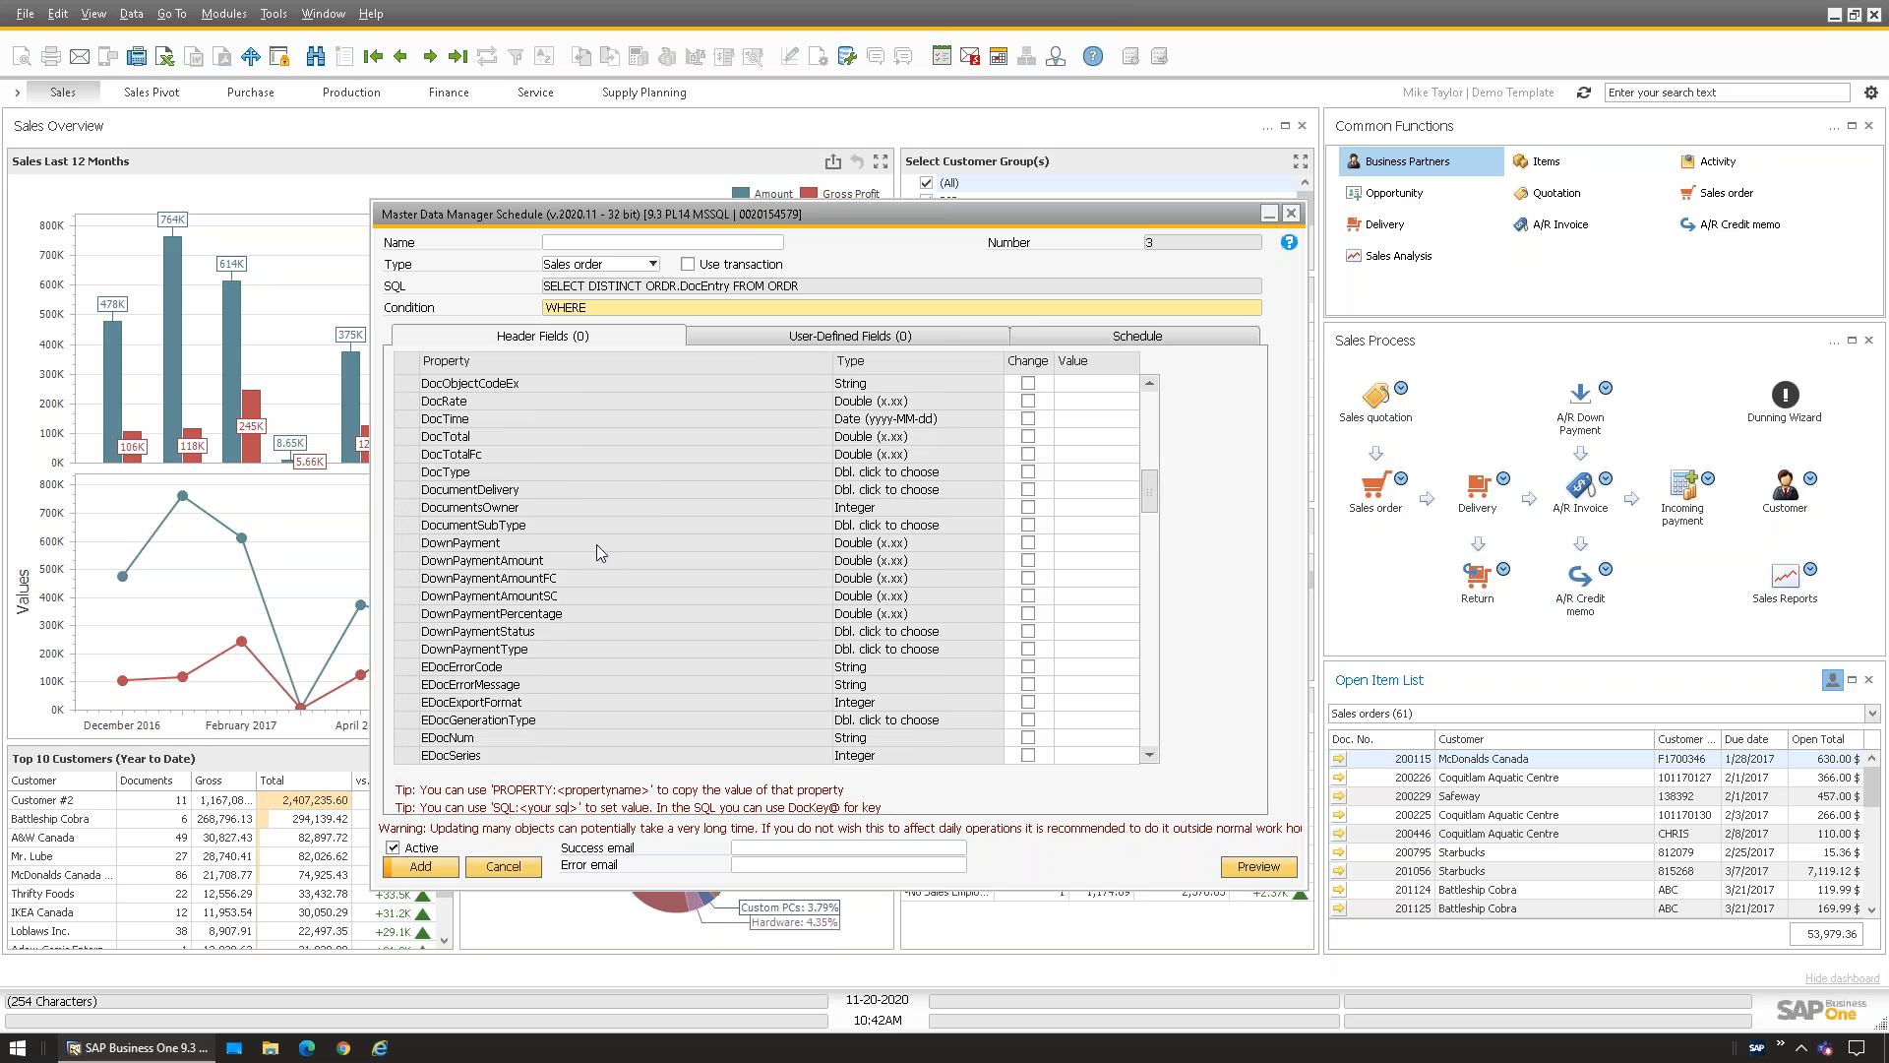
pyautogui.scroll(3, 534, 497)
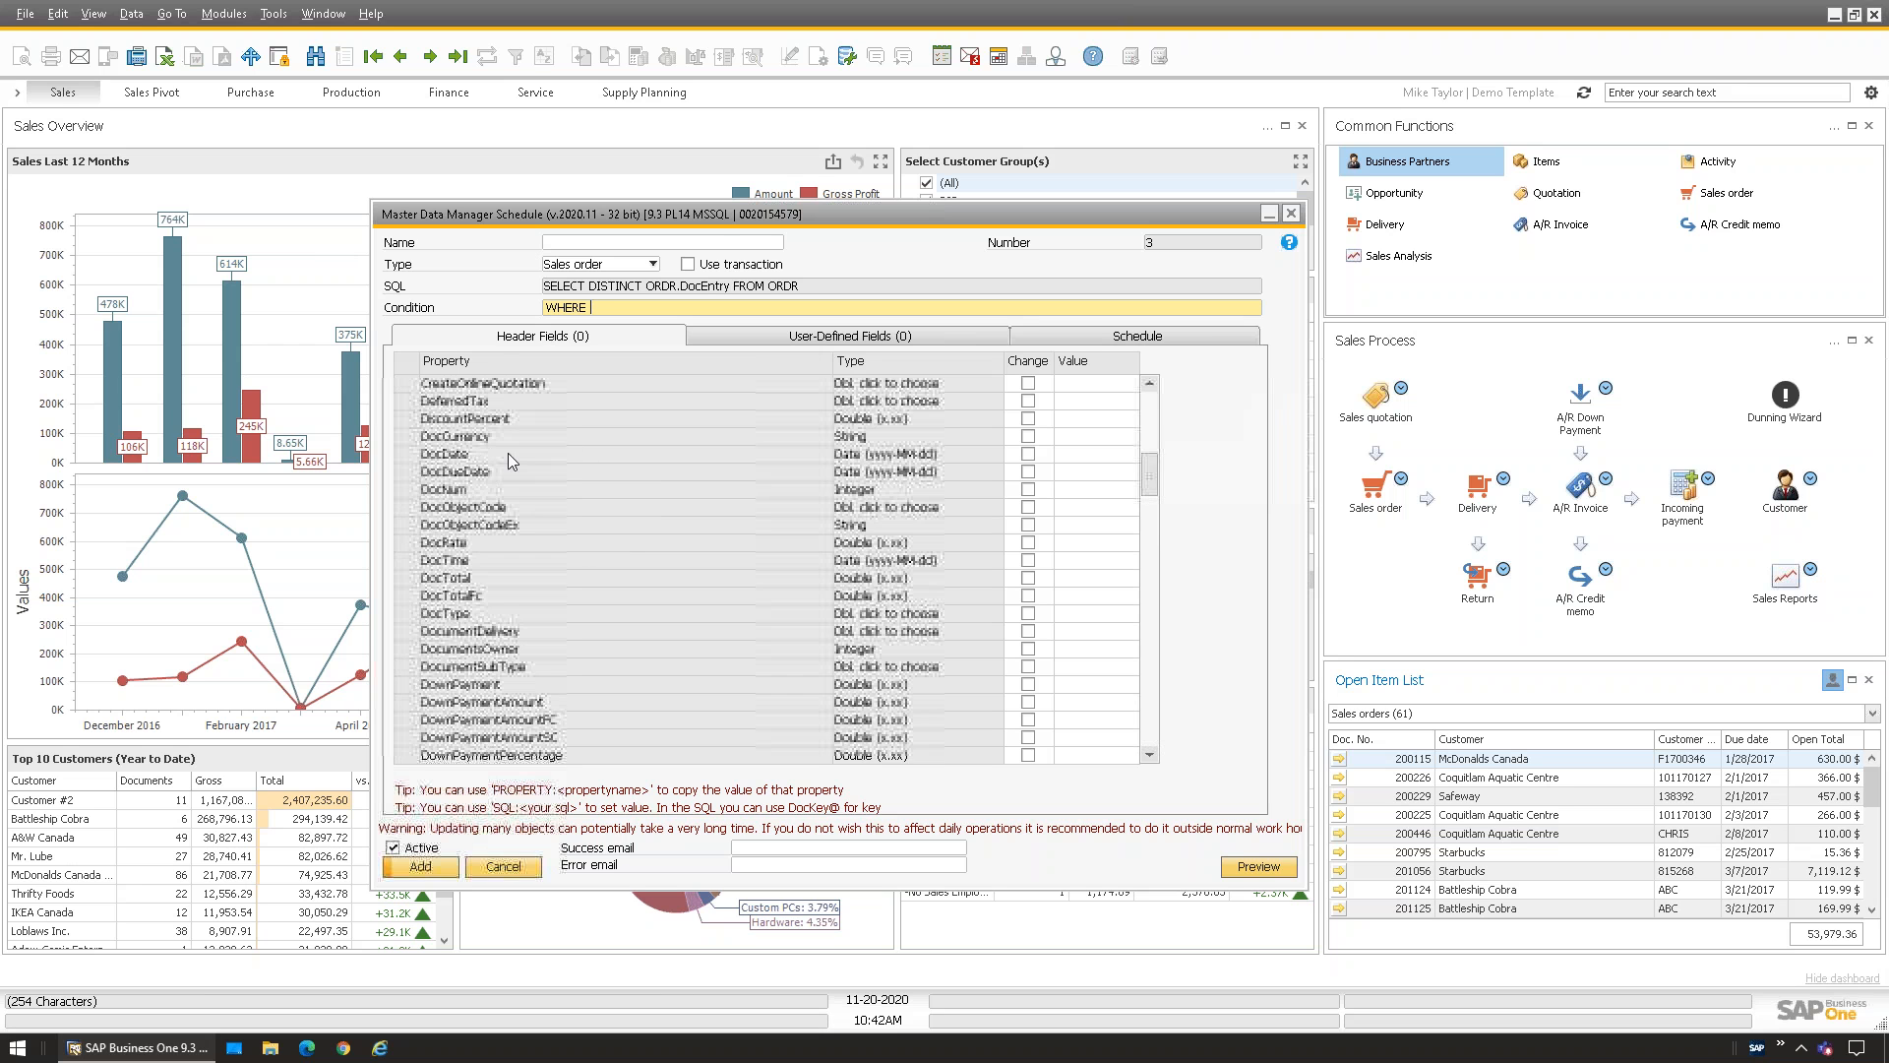
pyautogui.click(1029, 471)
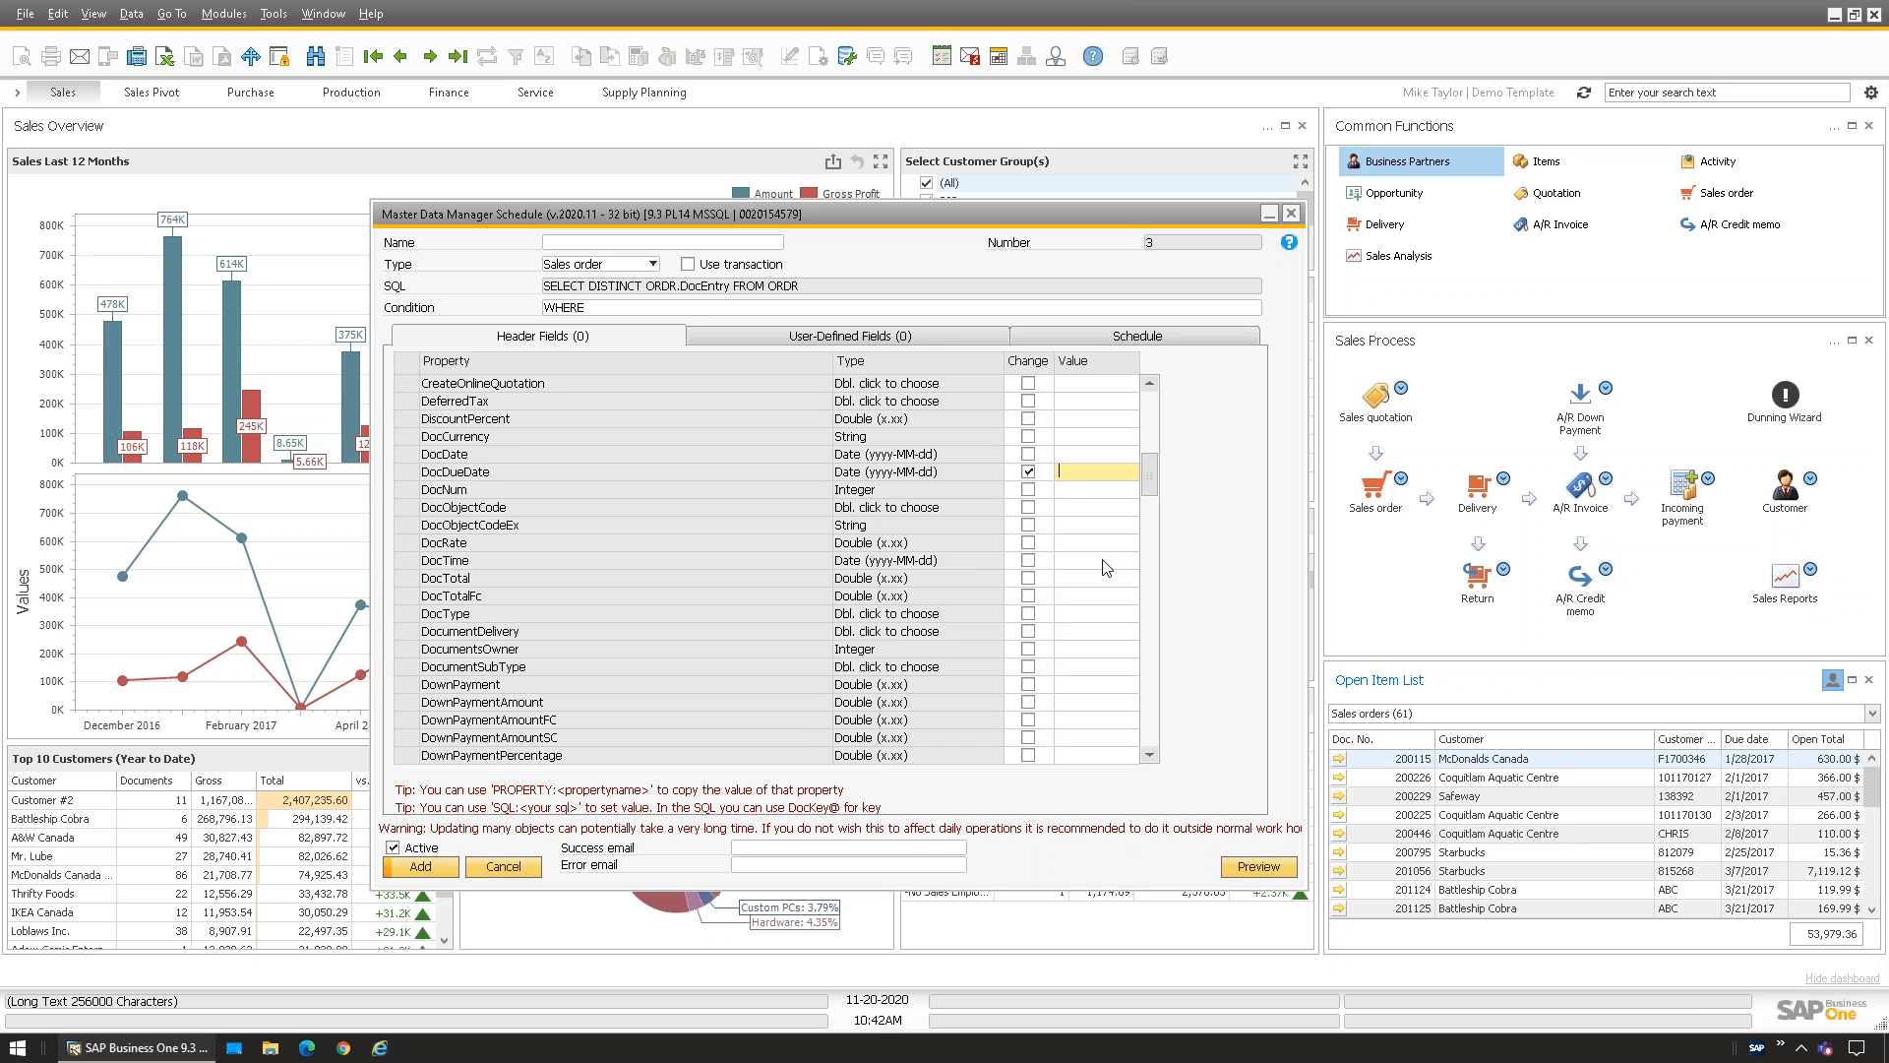
pyautogui.click(888, 336)
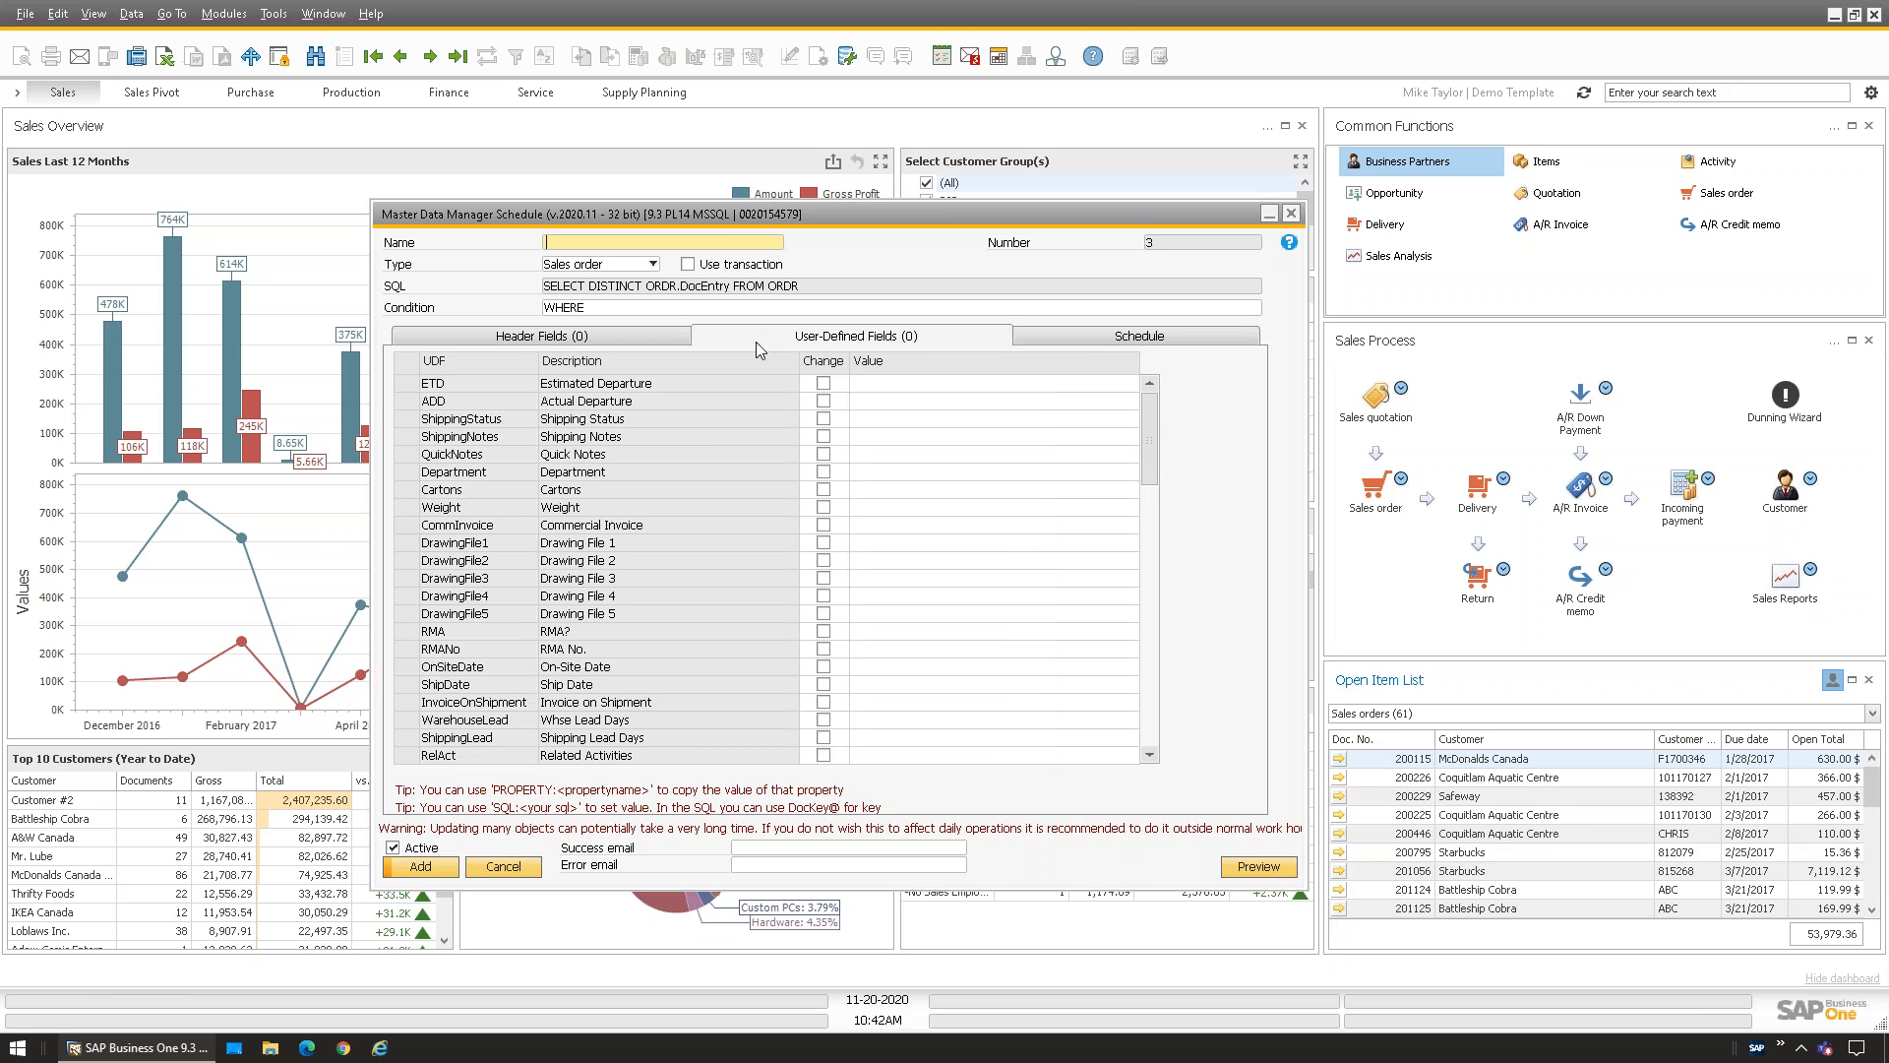
pyautogui.moveTo(1153, 419); pyautogui.dragTo(1151, 683)
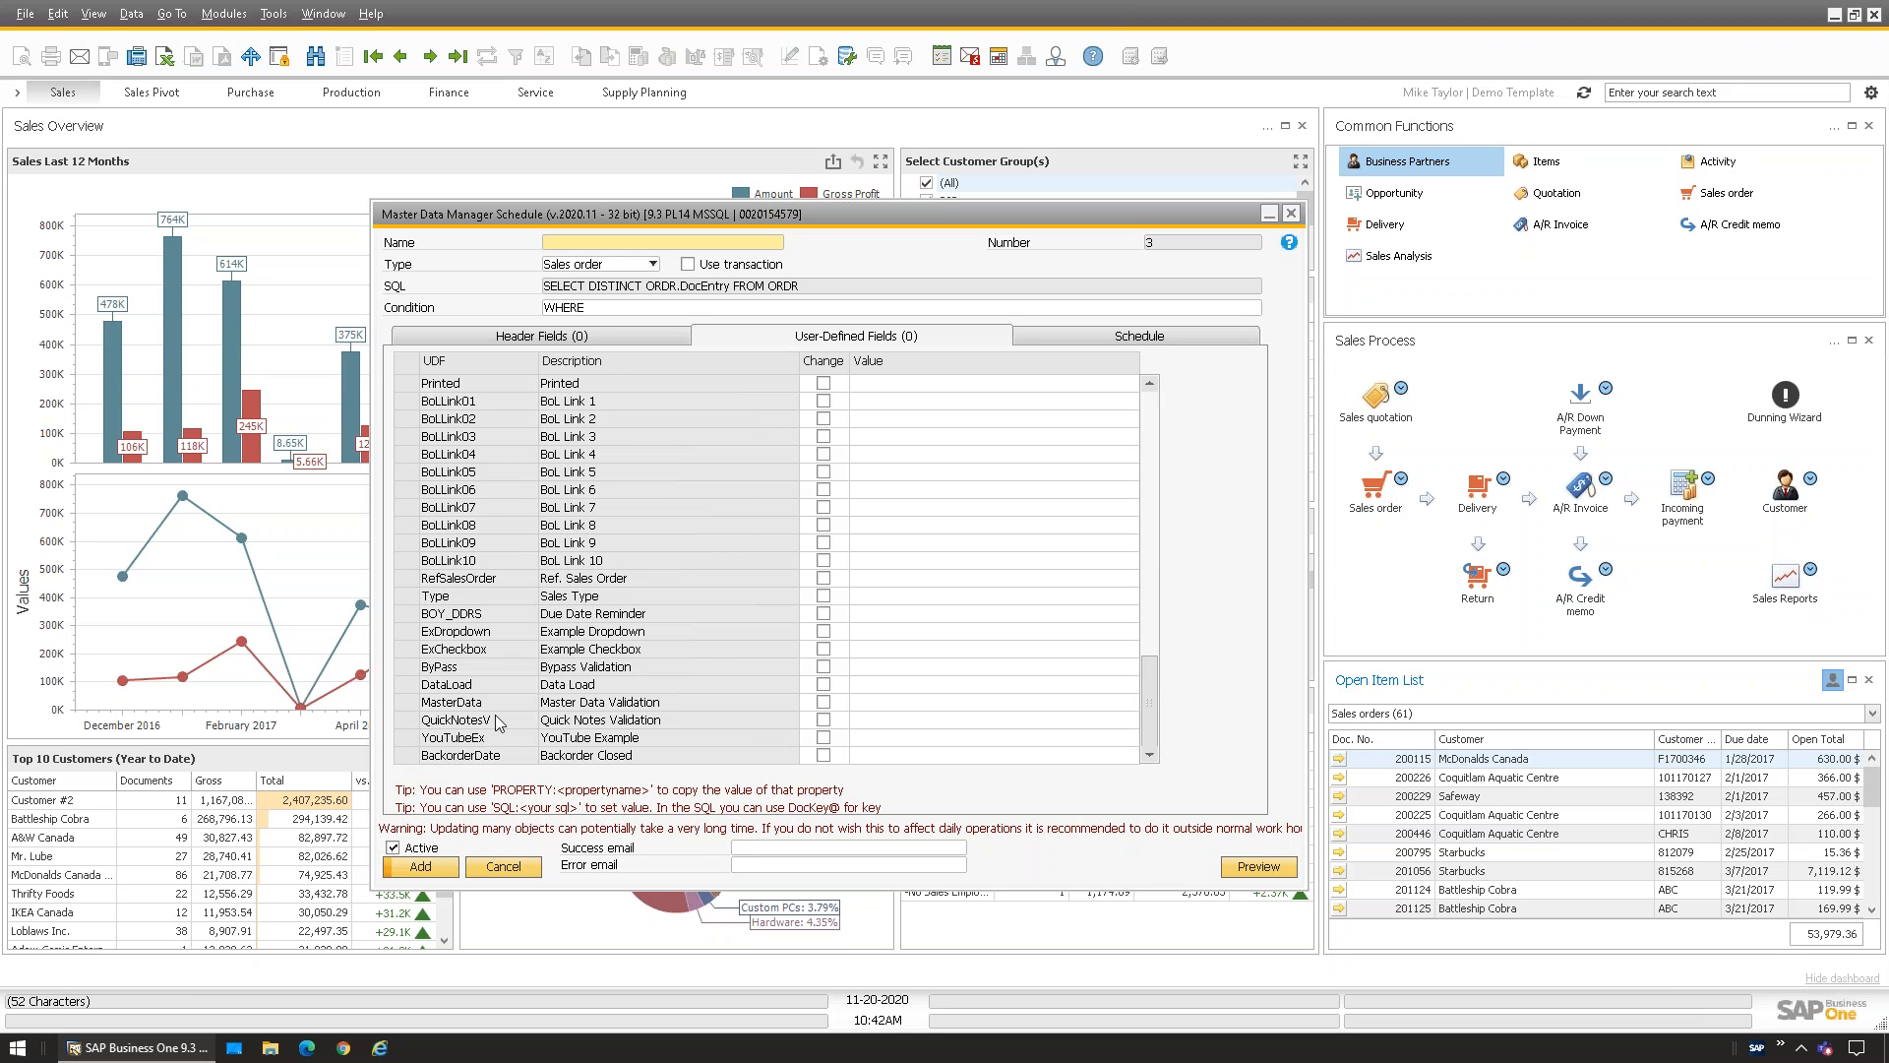
pyautogui.moveTo(1151, 704); pyautogui.dragTo(1151, 438)
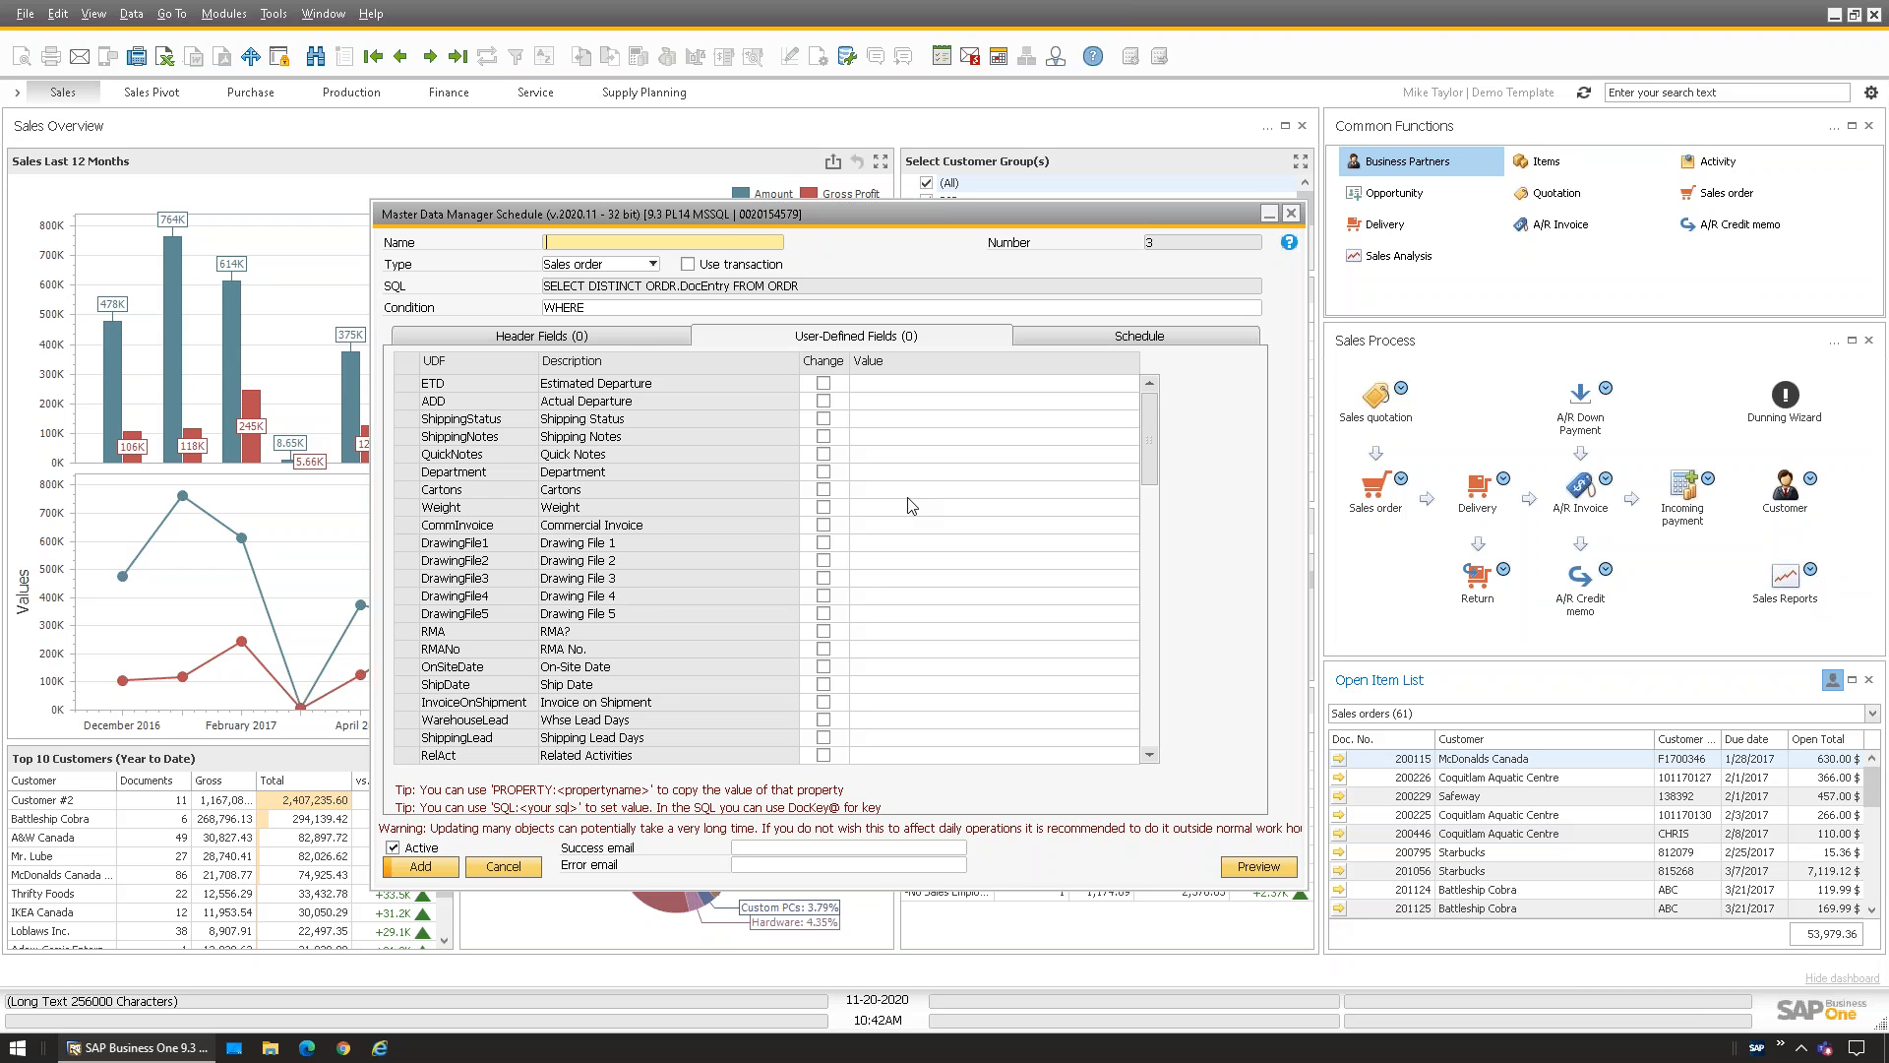
pyautogui.click(468, 340)
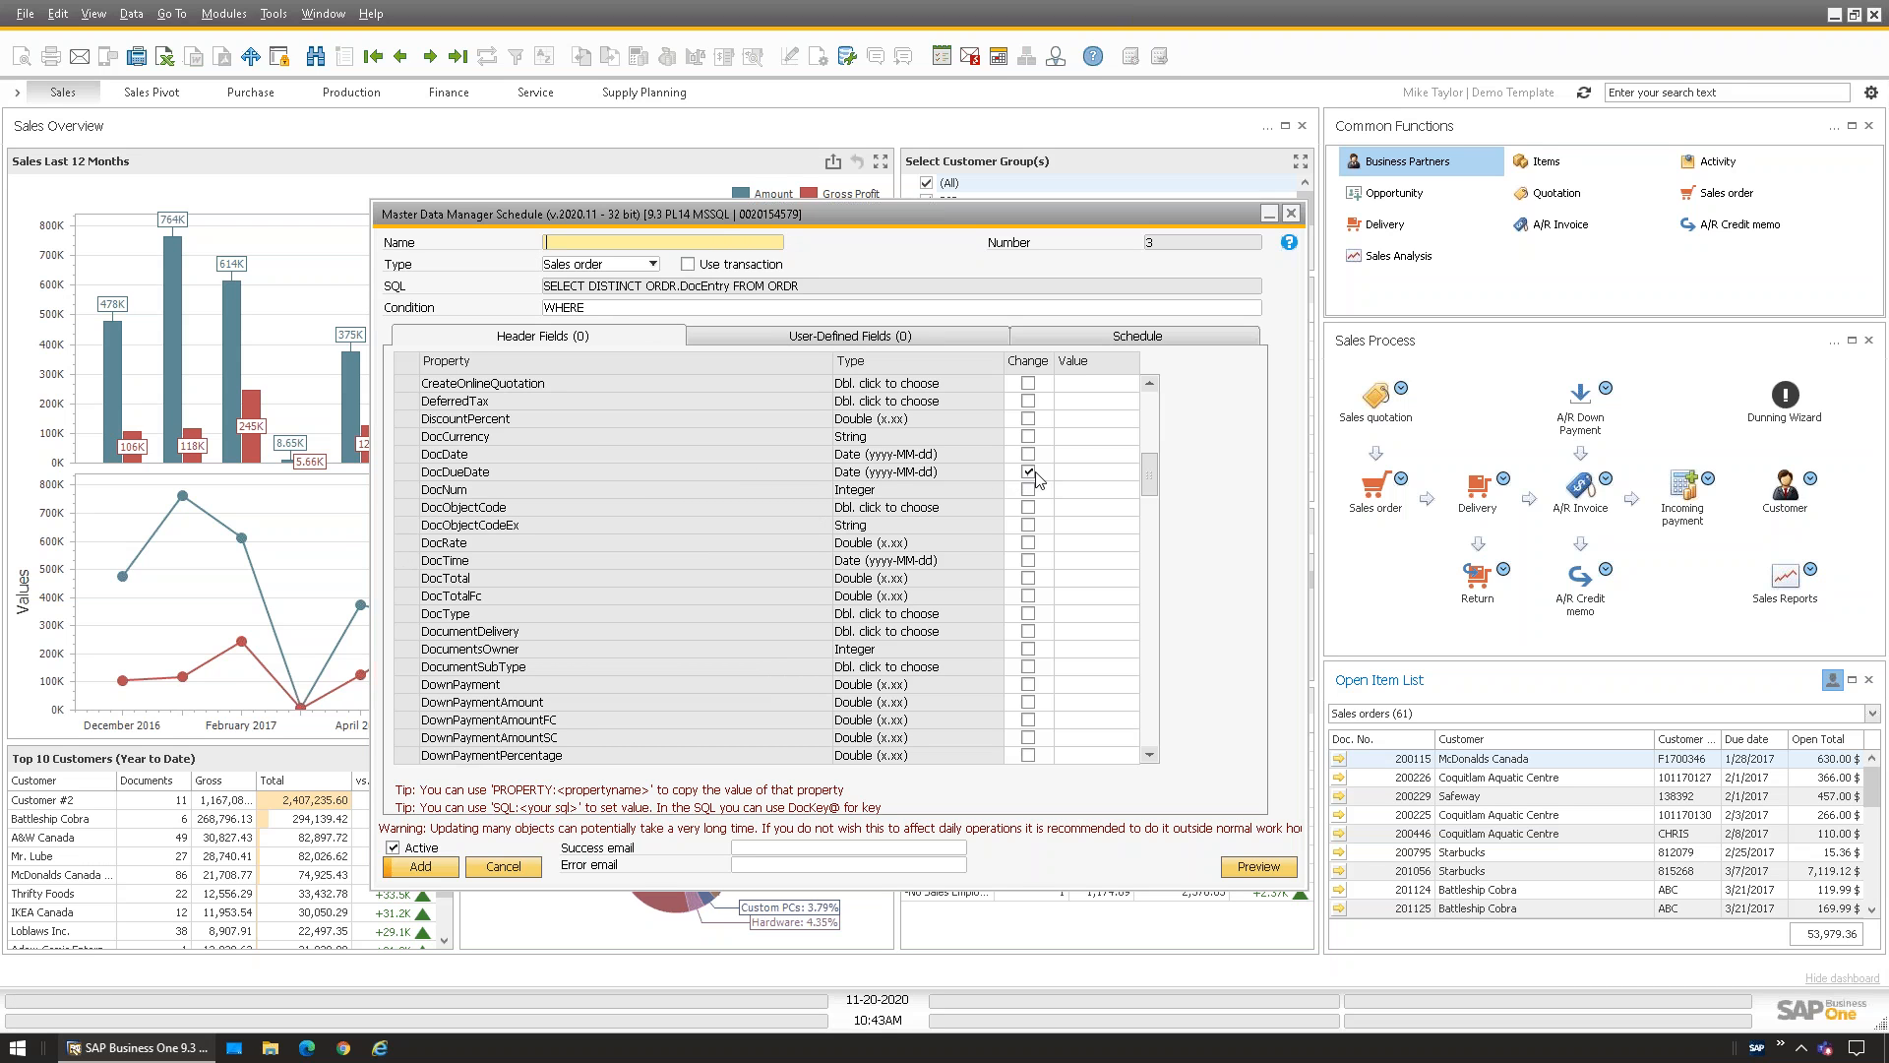
# Review the object Type list twice, leaving Sales order selected
pyautogui.click(596, 264)
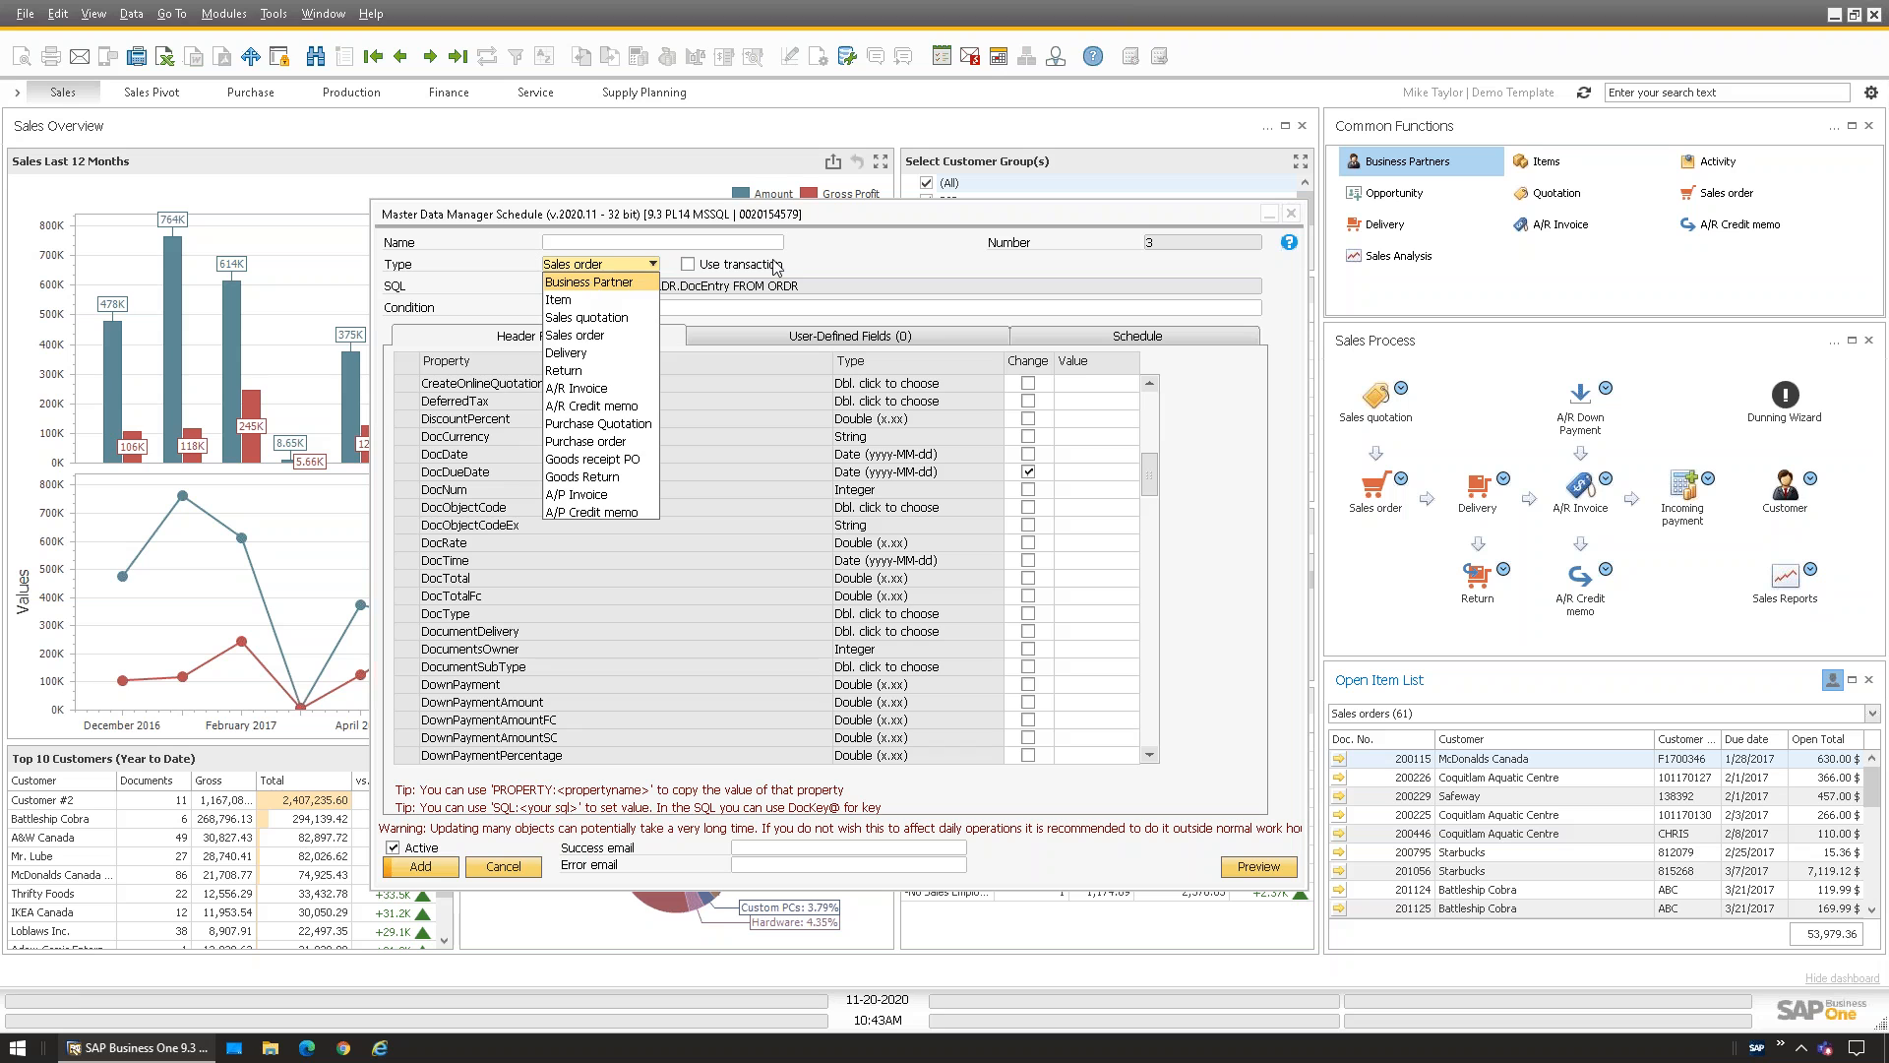
pyautogui.click(887, 270)
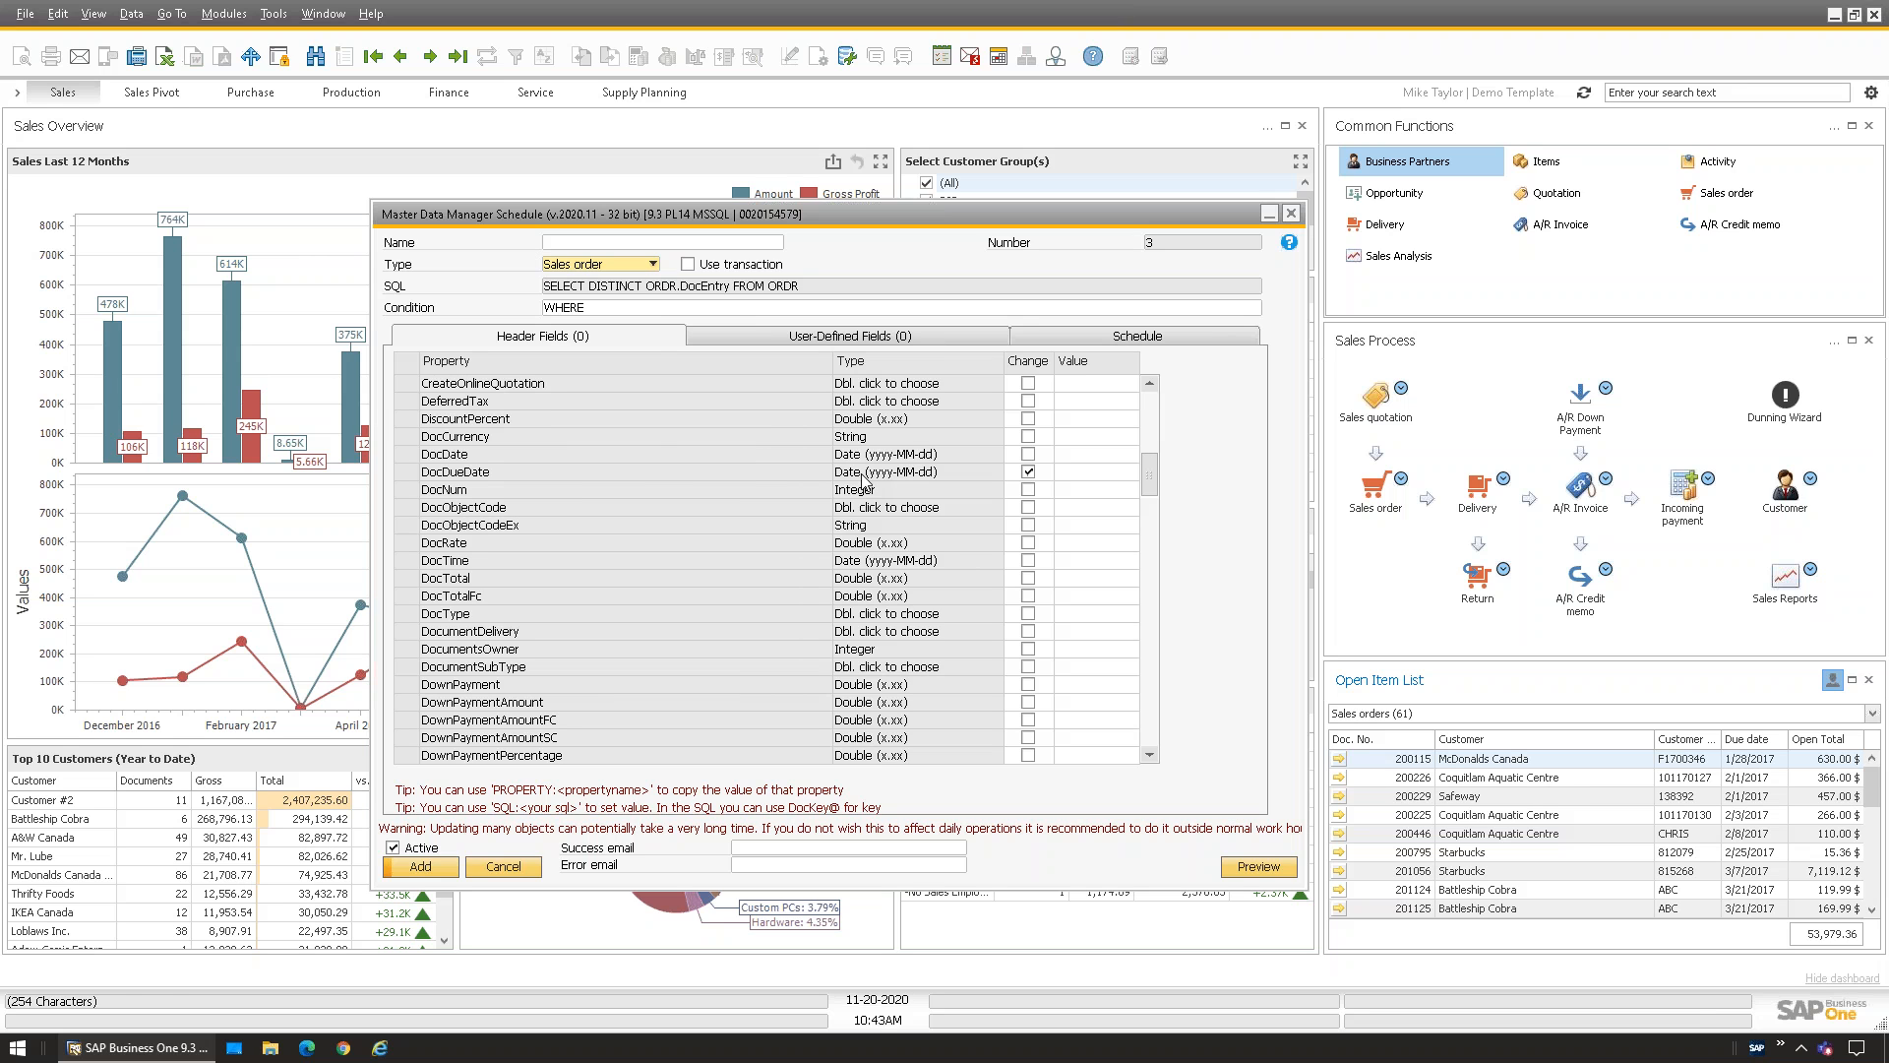
pyautogui.click(652, 263)
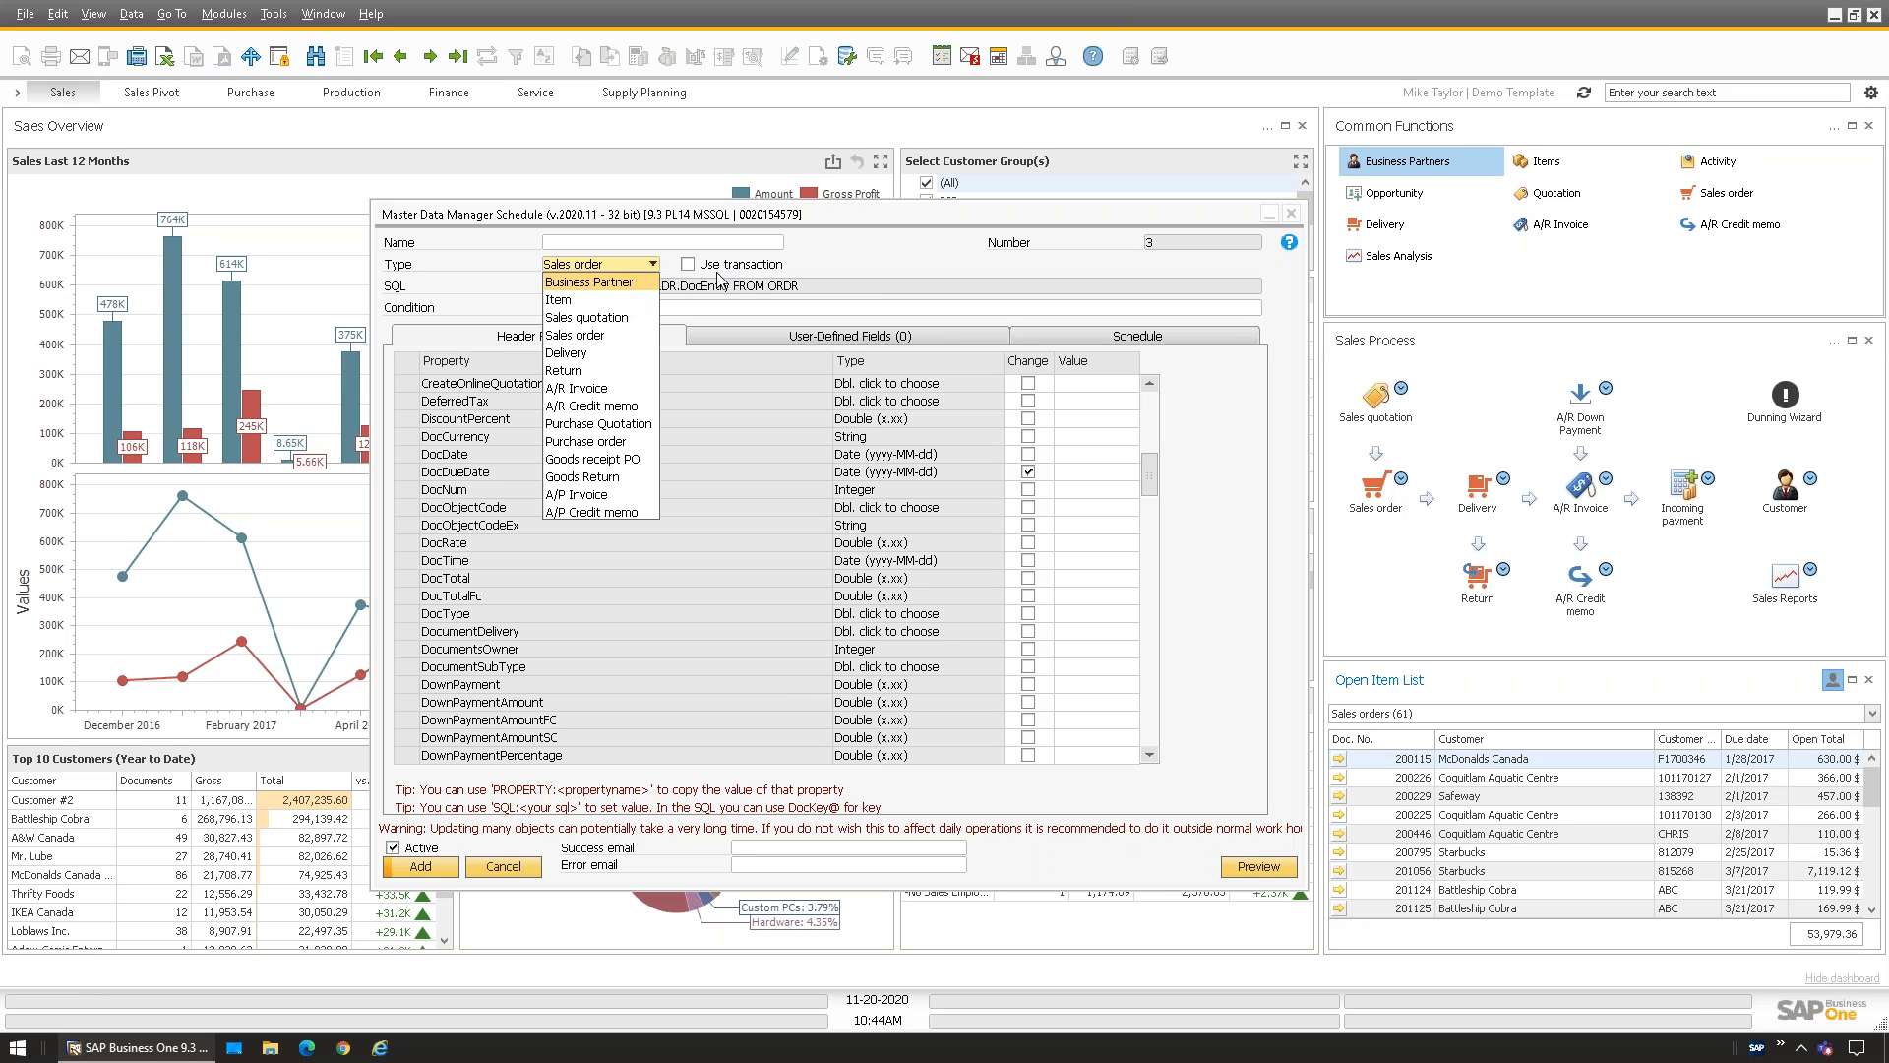
pyautogui.click(896, 248)
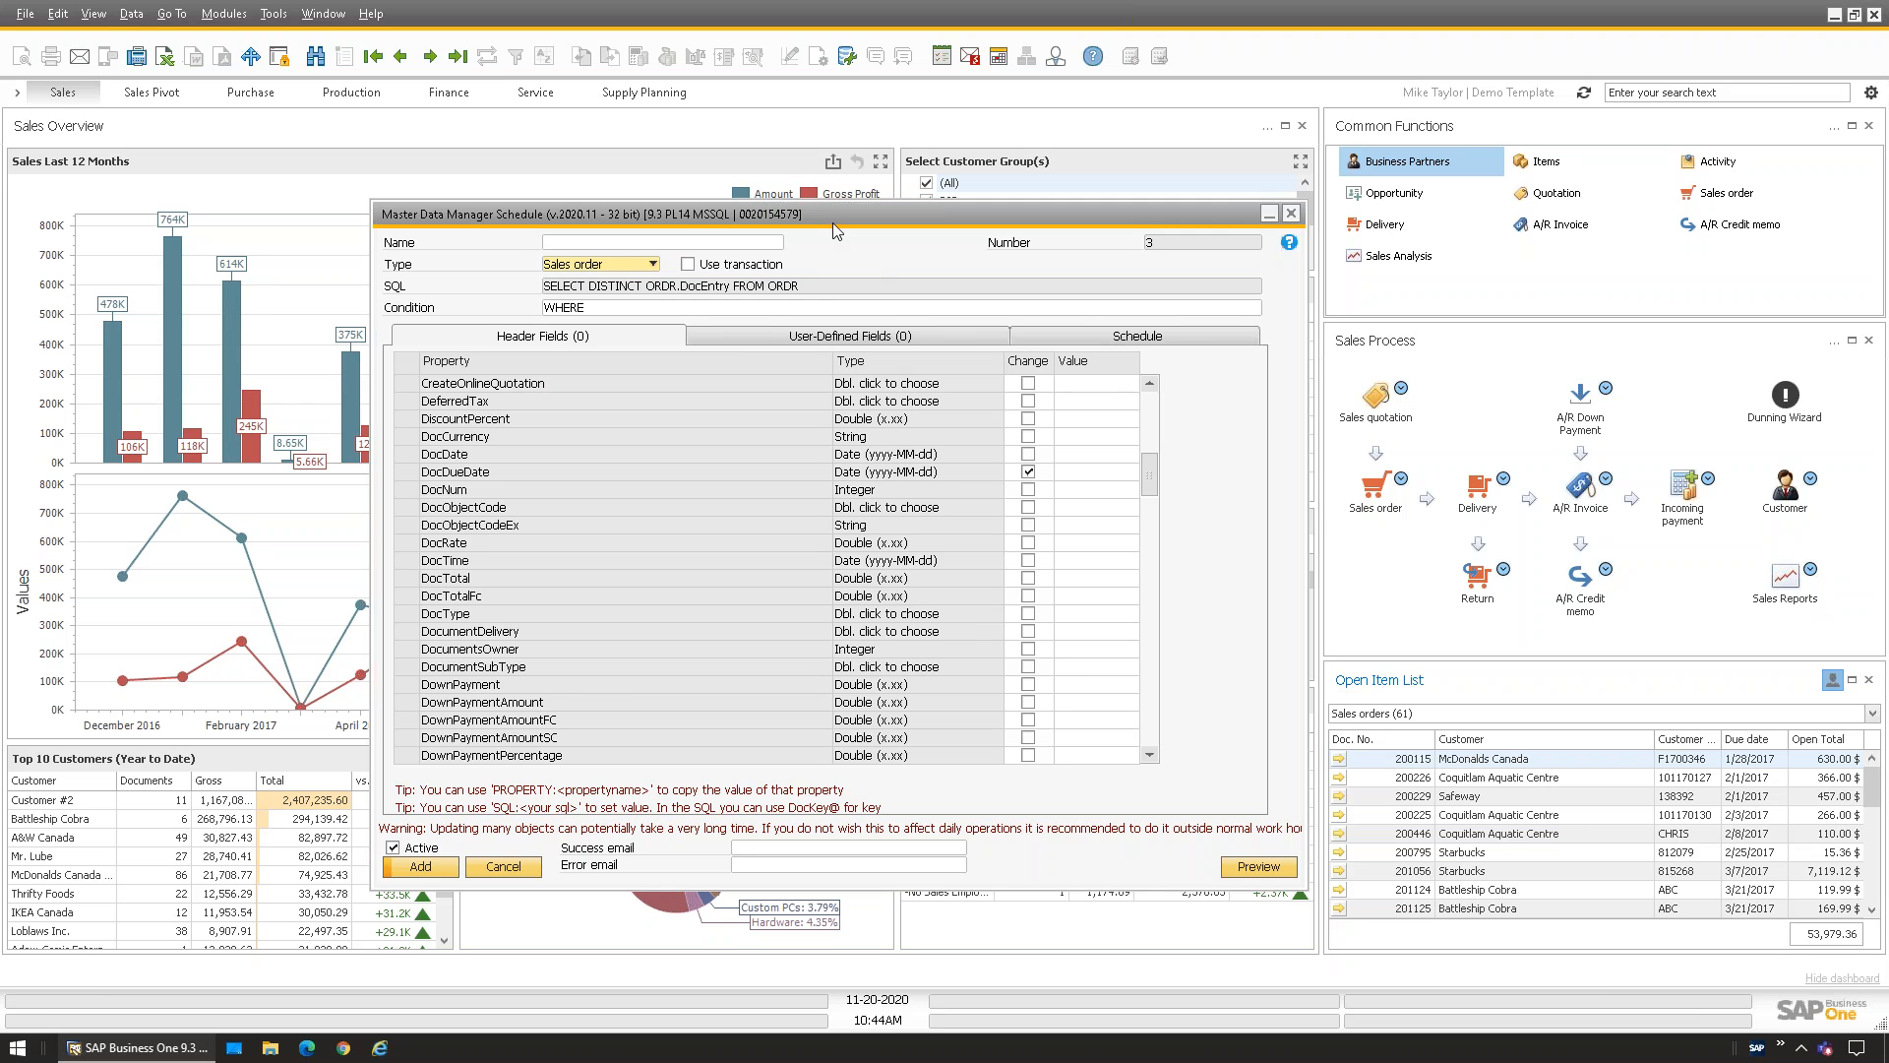
# Close the schedule form and decline to save the changes
pyautogui.moveTo(835, 210); pyautogui.dragTo(838, 198)
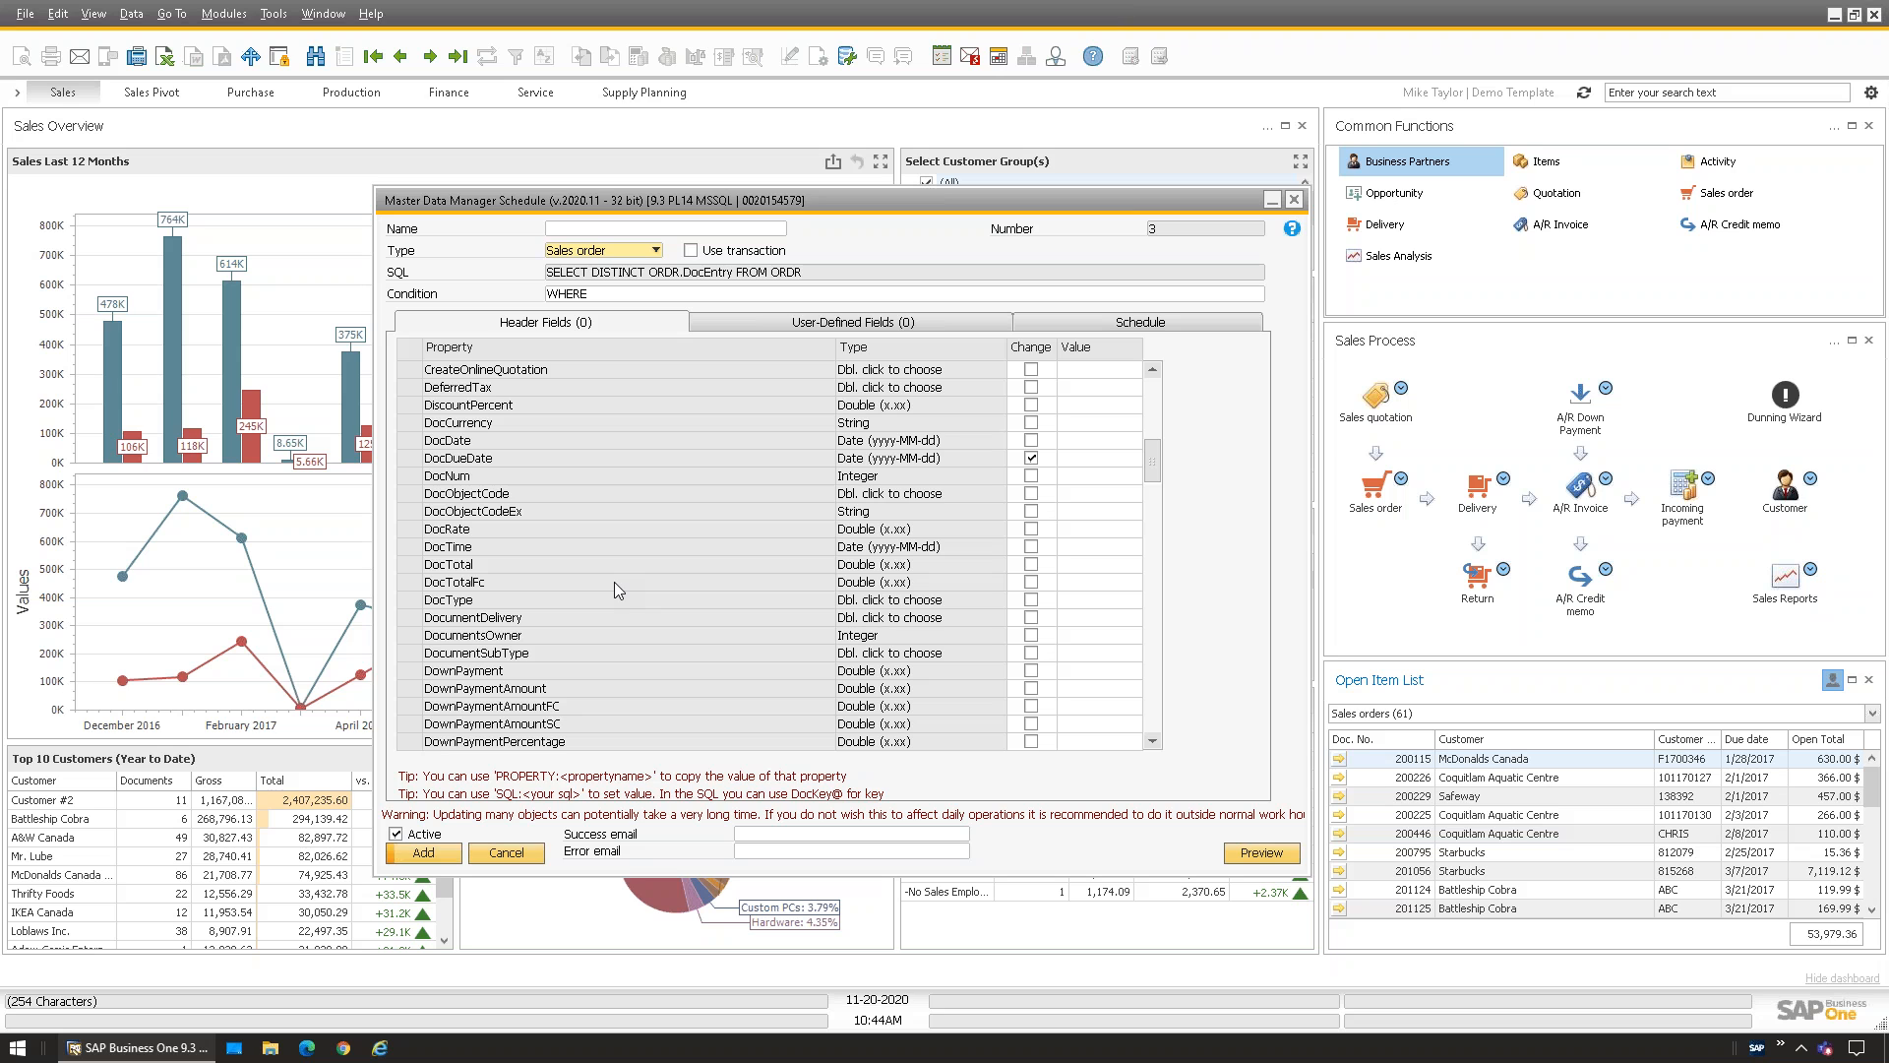
pyautogui.click(1294, 200)
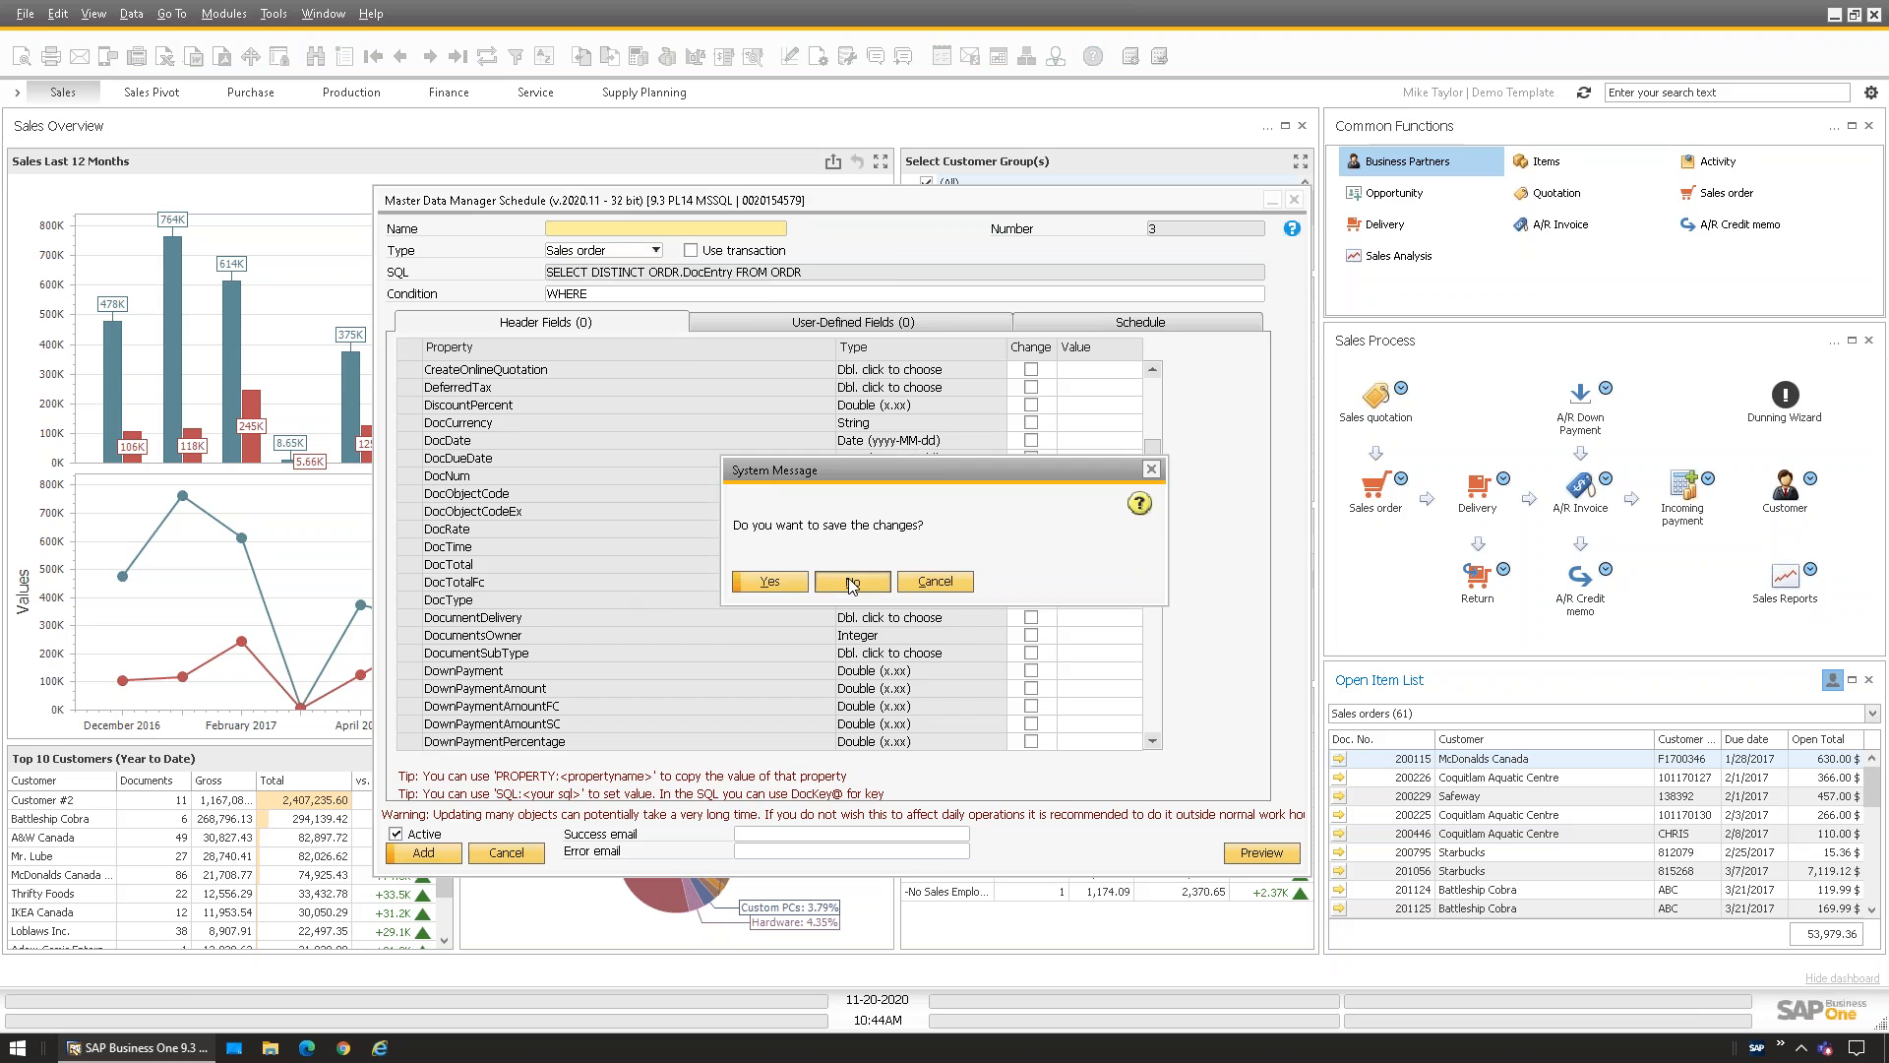
pyautogui.click(852, 582)
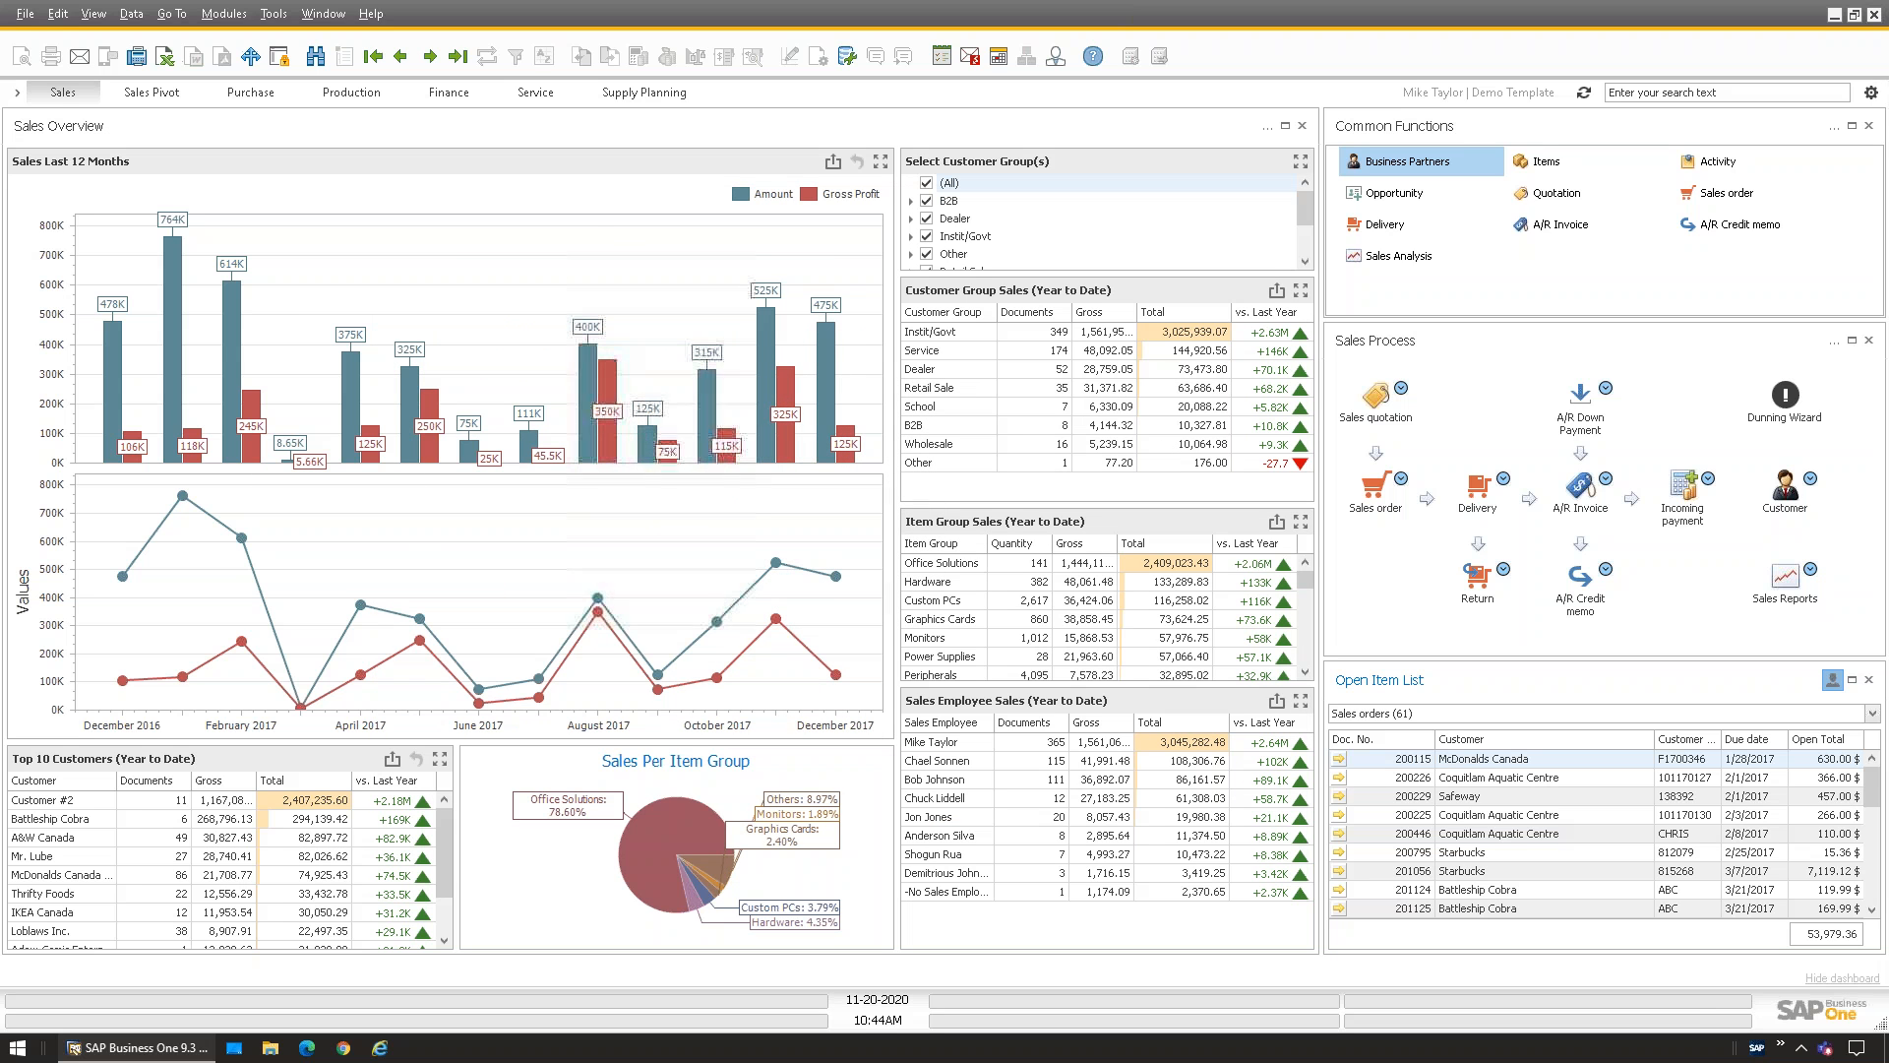